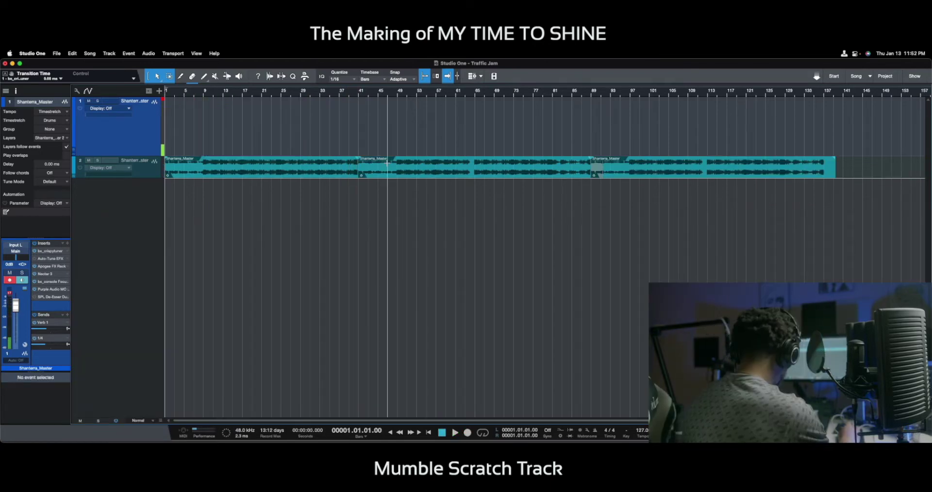
Record a mumble scratch vocal over the beat on the first vocal track, starting at bar 1
{"action": "key", "text": "KP_Multiply"}
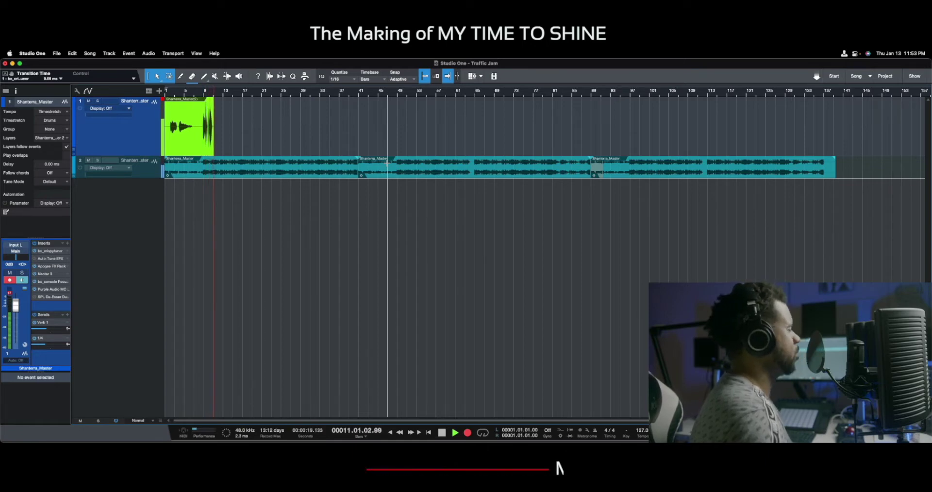
{"action": "key", "text": "space"}
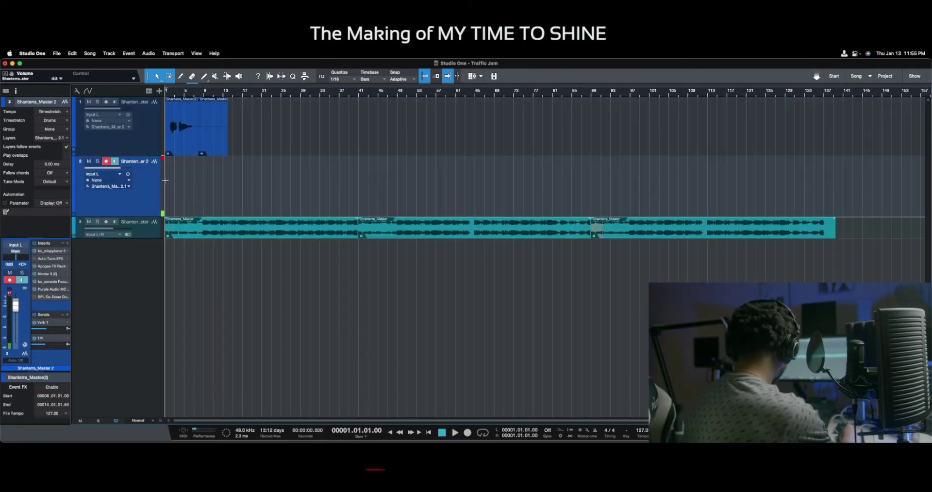
Record two lyric takes on the second vocal track, both starting at bar 1
{"action": "key", "text": "KP_Multiply"}
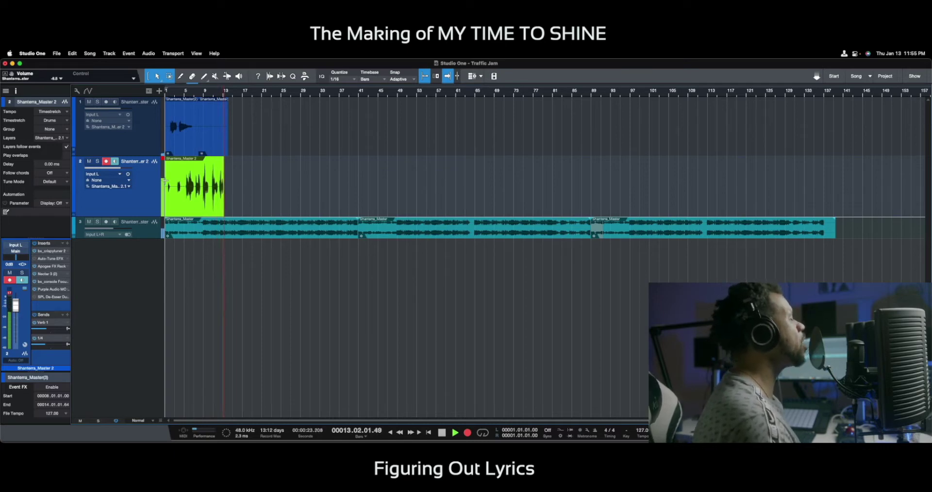
{"action": "key", "text": "space"}
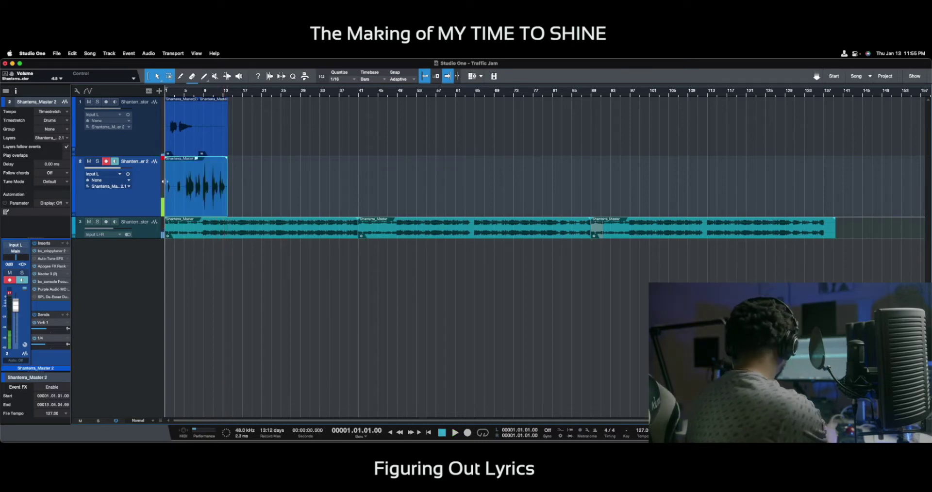
{"action": "key", "text": "KP_Multiply"}
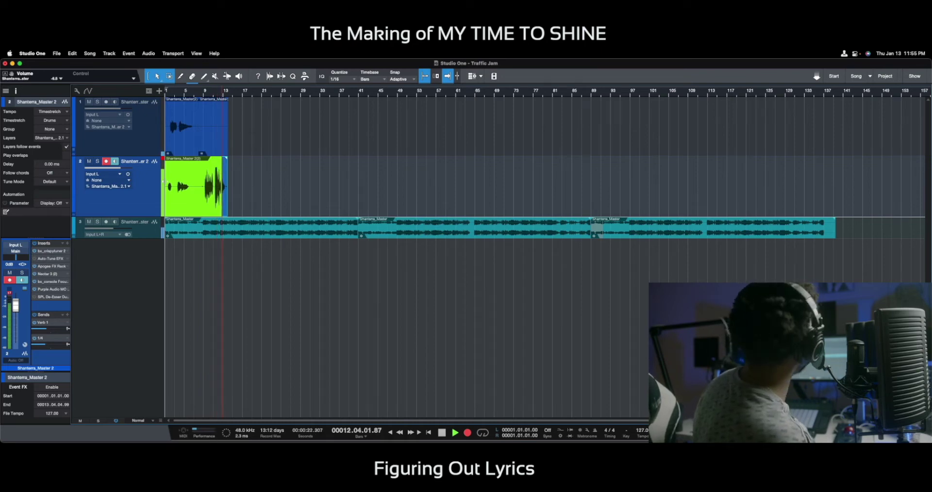
{"action": "key", "text": "space"}
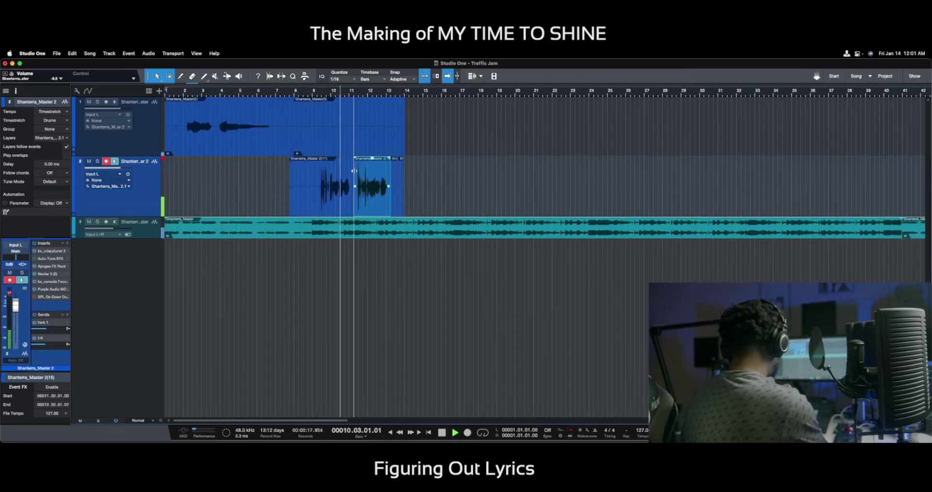
Re-record the phrase starting at bar 11, beat 2 on the second vocal track in repeated takes
{"action": "key", "text": "KP_Multiply"}
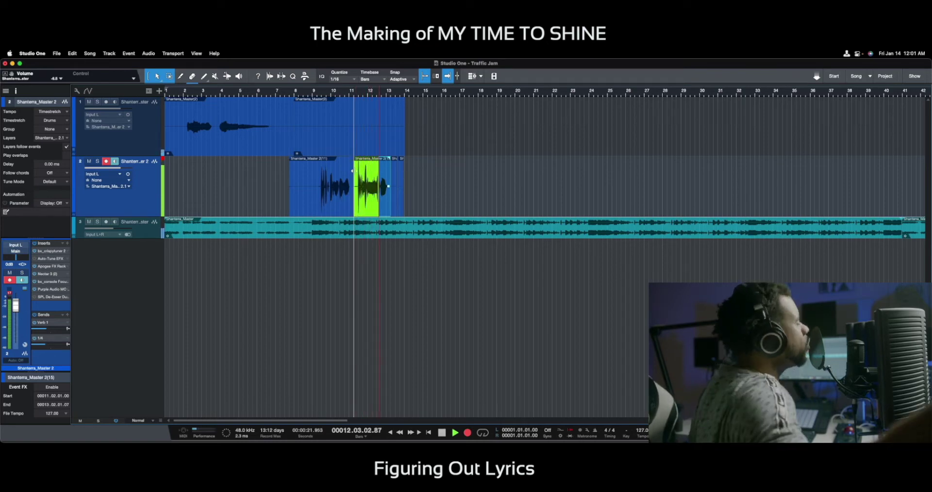
{"action": "key", "text": "space"}
{"action": "key", "text": "space"}
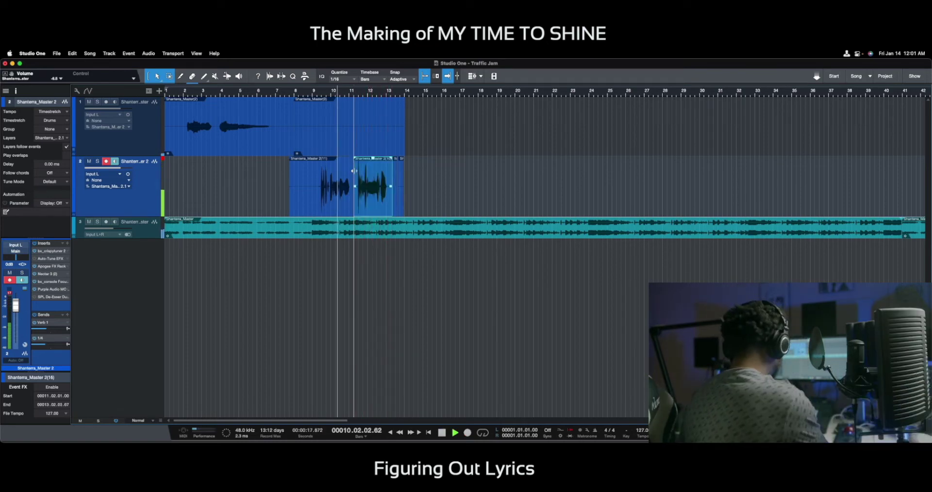
{"action": "key", "text": "KP_Multiply"}
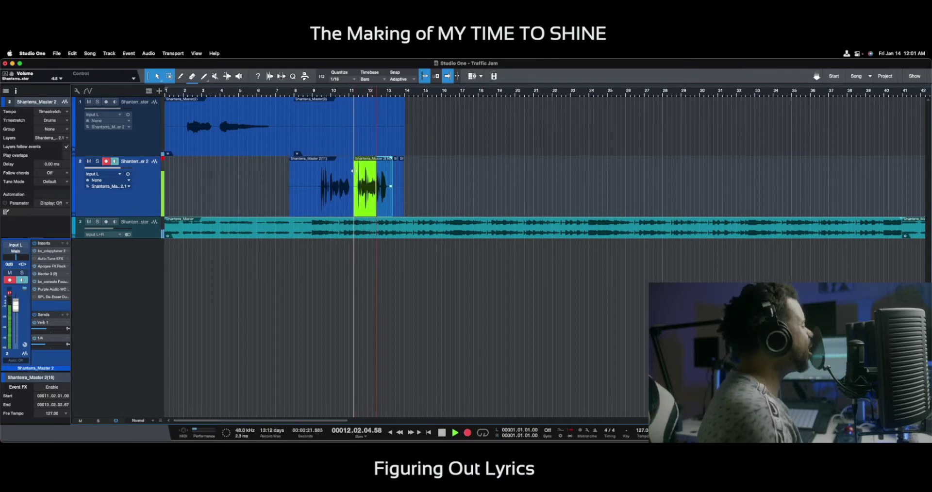
Record the next phrase on the second vocal track from bar 15 and play the section back from about bar 9
{"action": "key", "text": "KP_Multiply"}
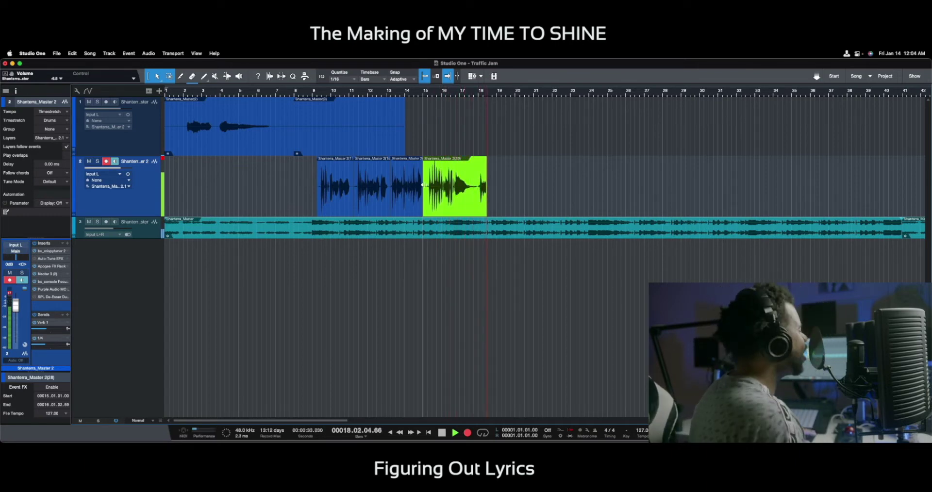
{"action": "key", "text": "space"}
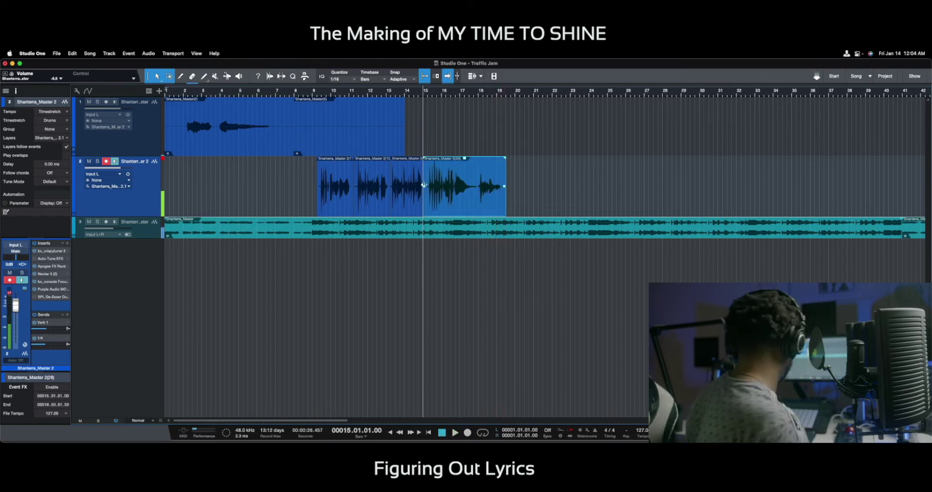
{"action": "left_click", "coordinate": [311, 180]}
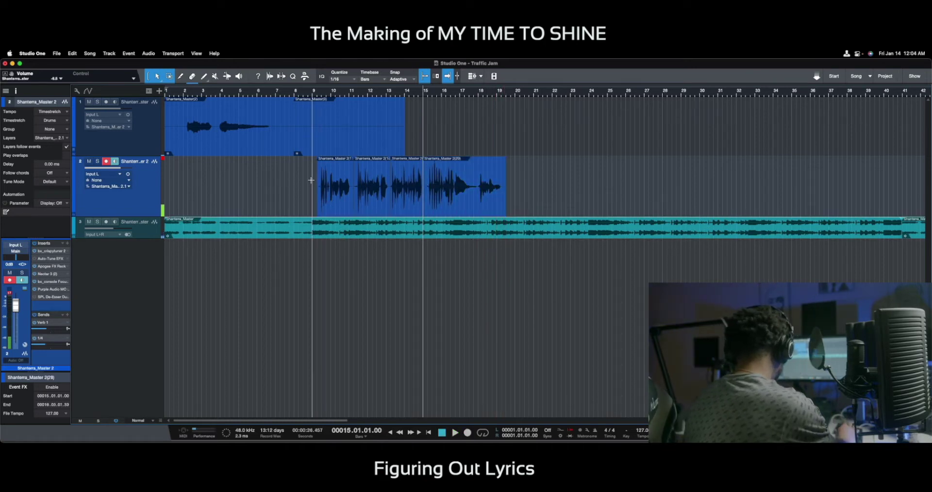
{"action": "key", "text": "space"}
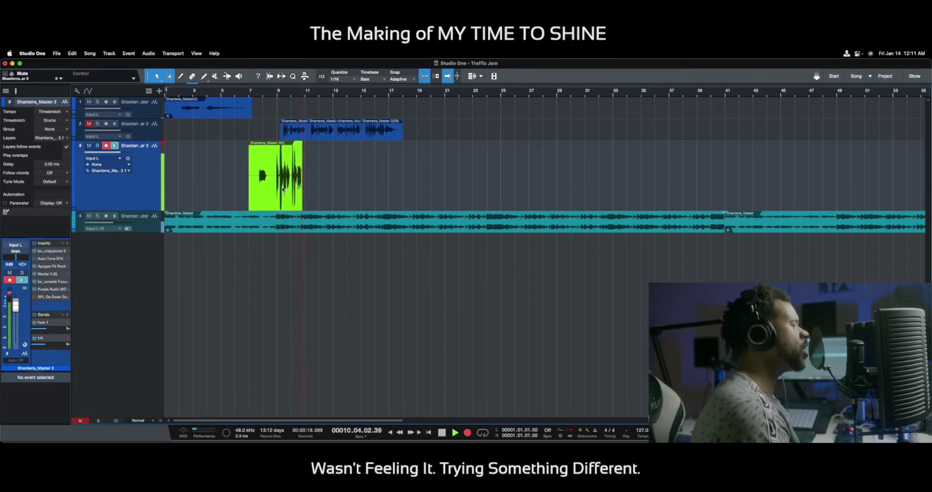
Record alternative vocal ideas on the third vocal track, one from about bar 7 and one from about bar 16
{"action": "key", "text": "space"}
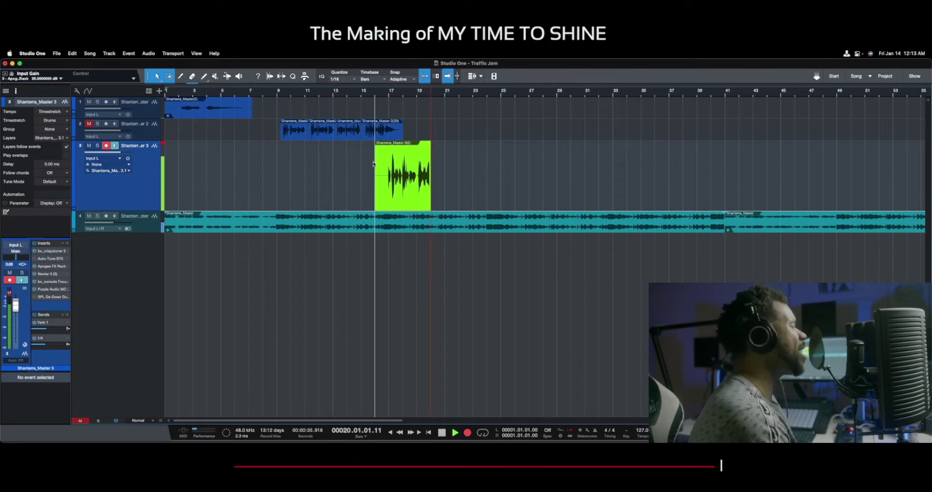
{"action": "key", "text": "space"}
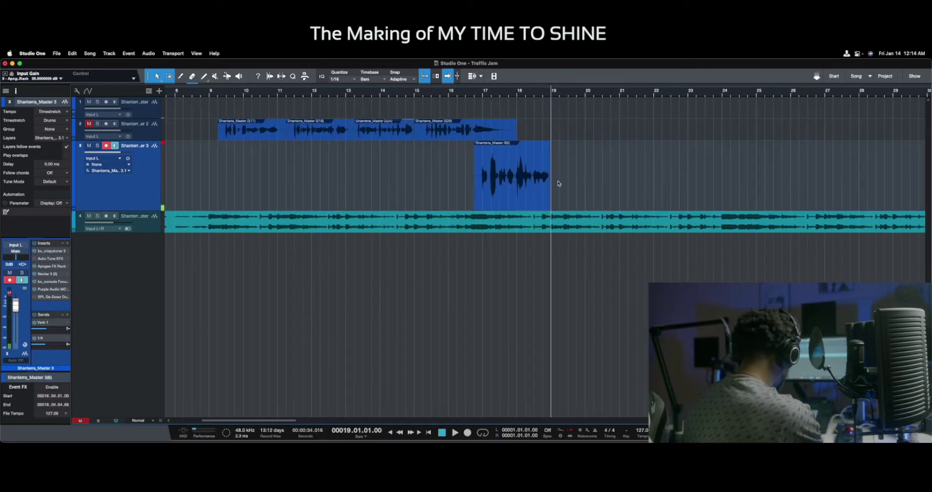
Record repeated takes of the phrase starting at bar 19 on the third vocal track and play back the last one
{"action": "key", "text": "KP_Multiply"}
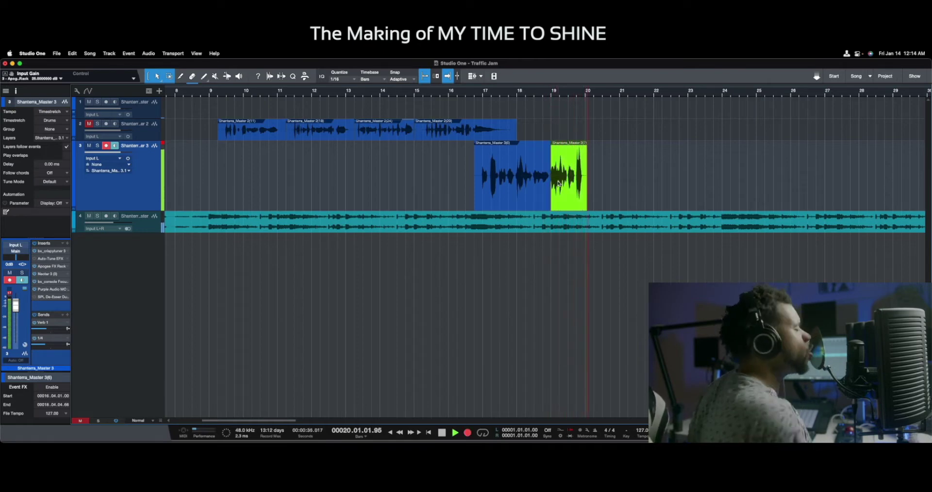
{"action": "key", "text": "space"}
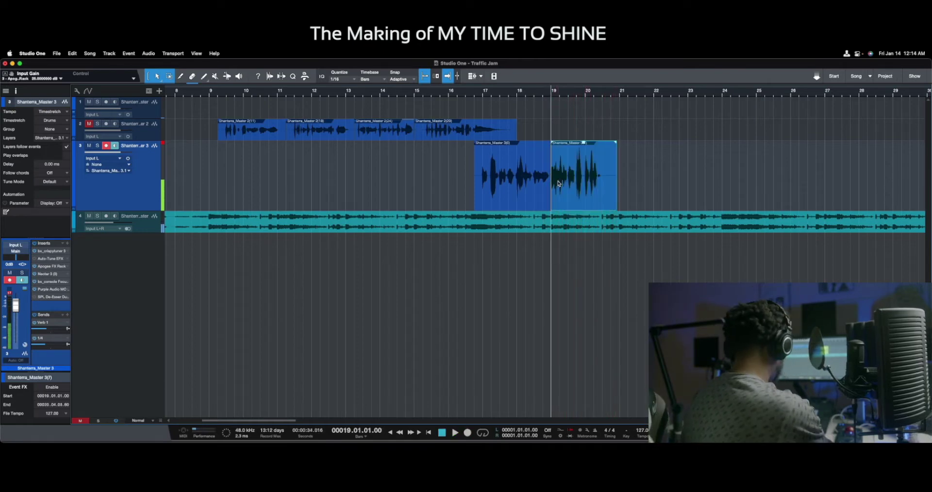
{"action": "key", "text": "space"}
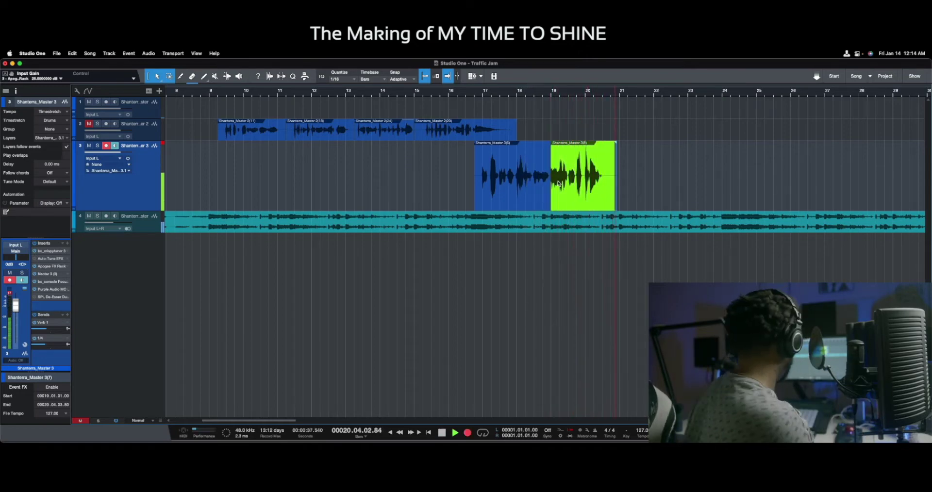
{"action": "key", "text": "space"}
{"action": "key", "text": "space"}
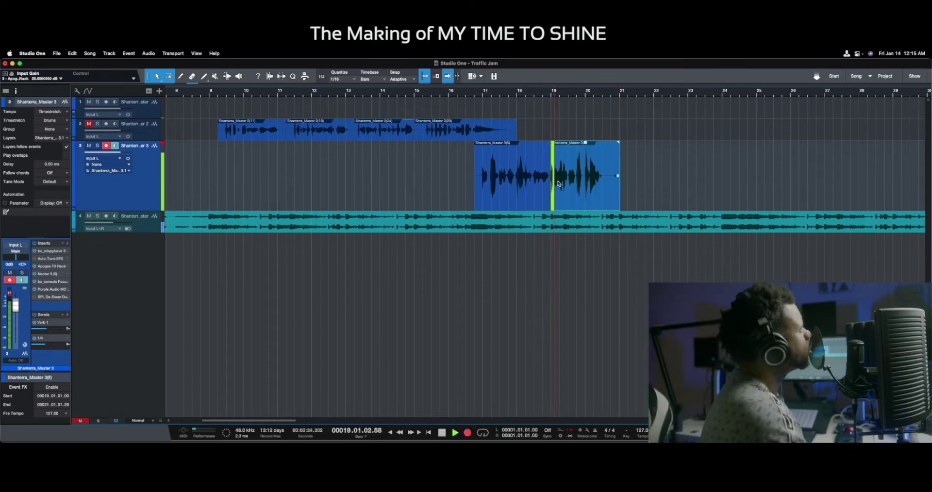
{"action": "key", "text": "space"}
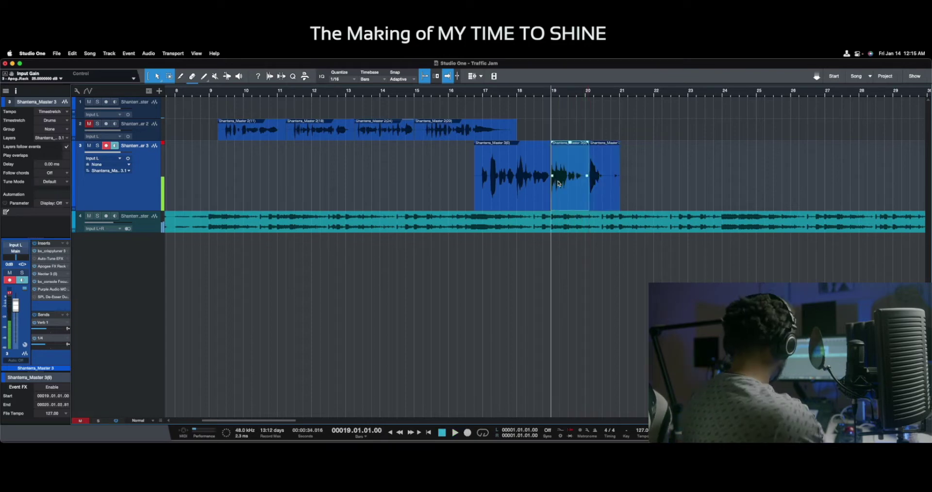
{"action": "key", "text": "KP_Multiply"}
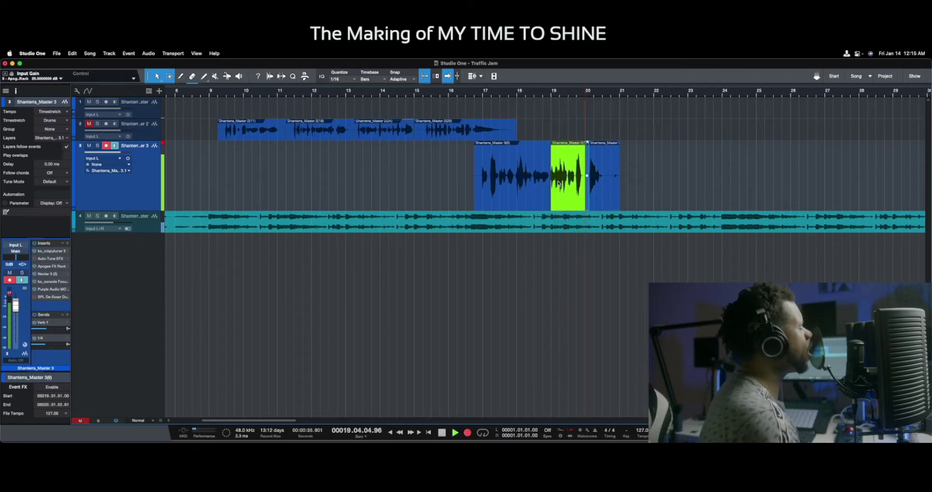
{"action": "key", "text": "space"}
{"action": "key", "text": "KP_Multiply"}
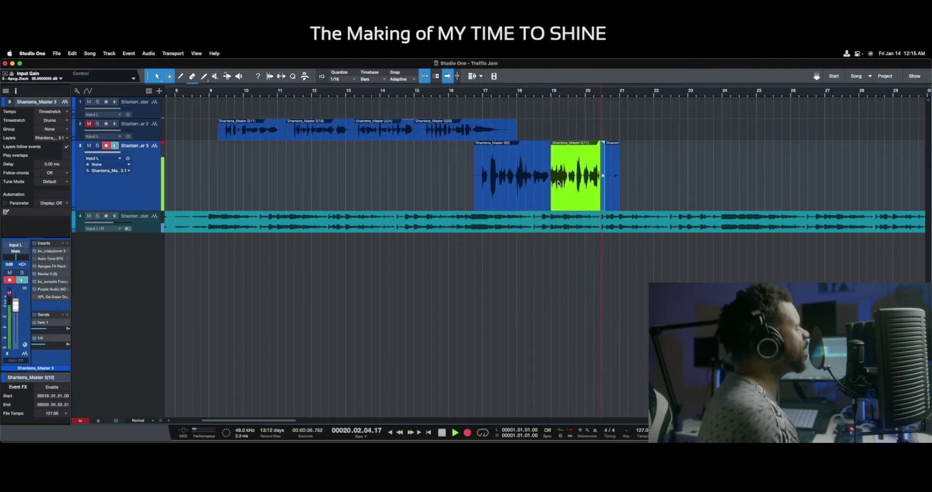
{"action": "key", "text": "space"}
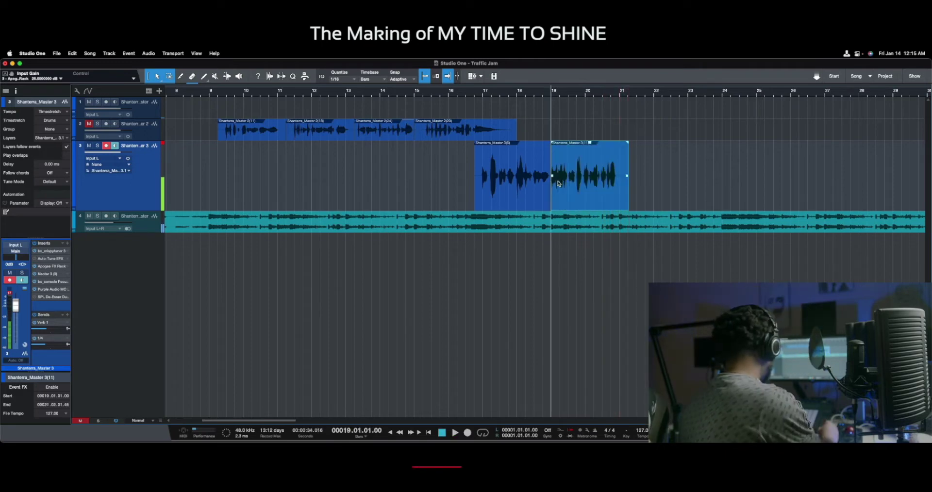
{"action": "key", "text": "space"}
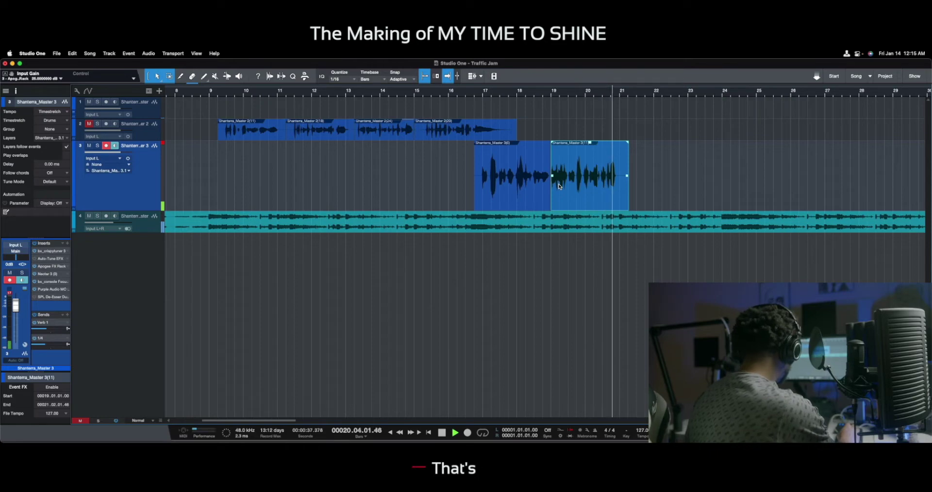
{"action": "key", "text": "space"}
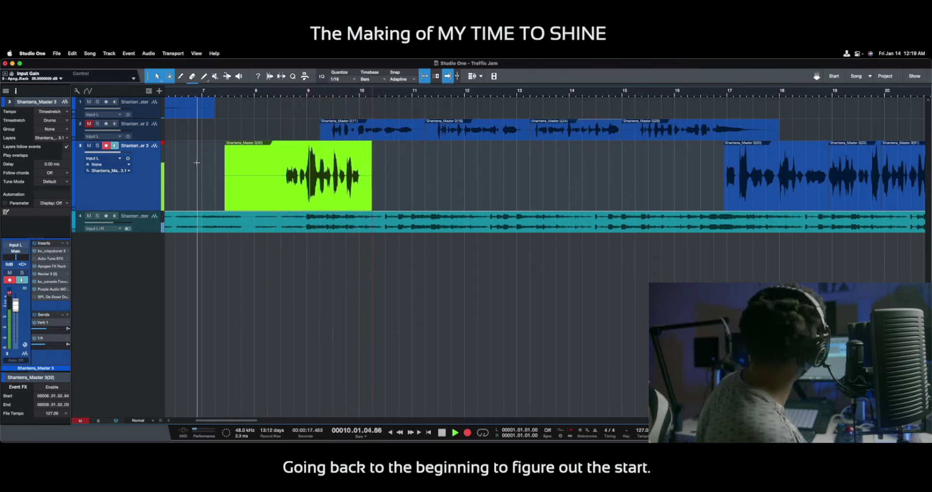
Record the opening line on the third vocal track from bar 7, beat 2, play it back, and record a follow-on phrase from about bar 10
{"action": "key", "text": "space"}
{"action": "key", "text": "space"}
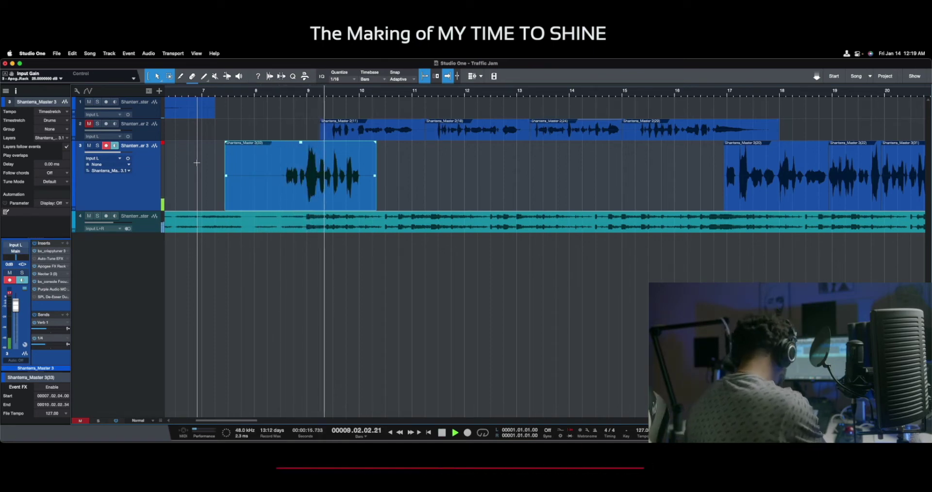
{"action": "key", "text": "space"}
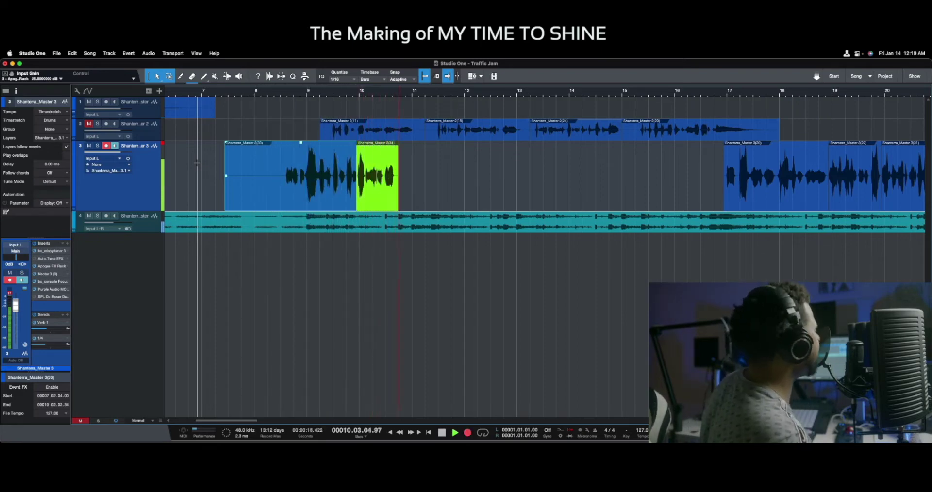
{"action": "key", "text": "space"}
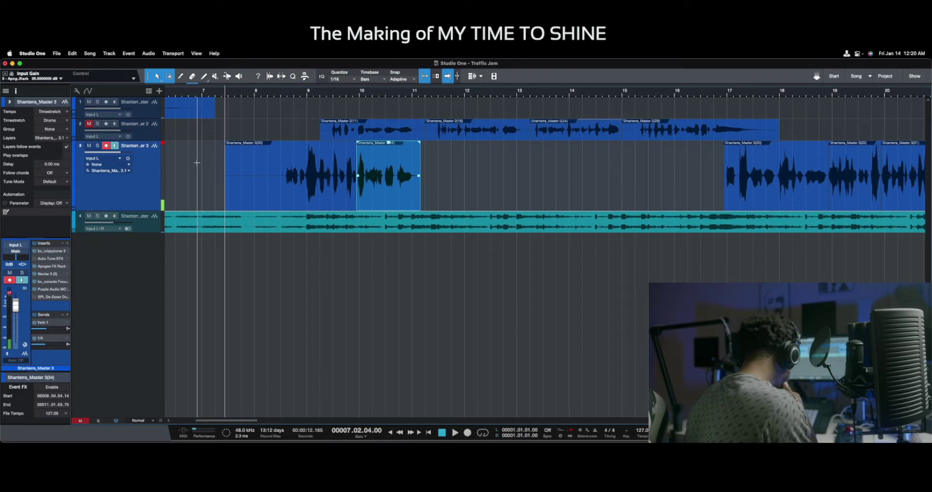
Re-record the opening phrase on the third vocal track from just after bar 8 in repeated takes and play back the last one
{"action": "left_click", "coordinate": [260, 162]}
{"action": "key", "text": "space"}
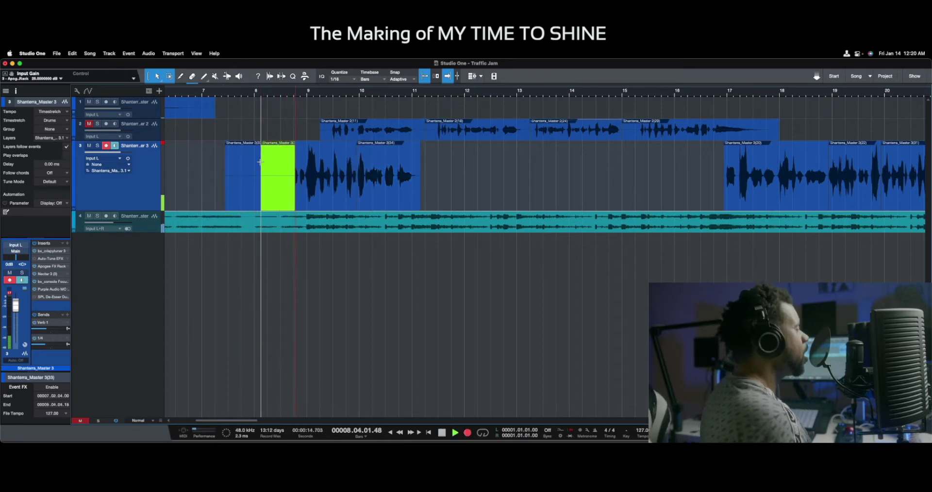
{"action": "key", "text": "space"}
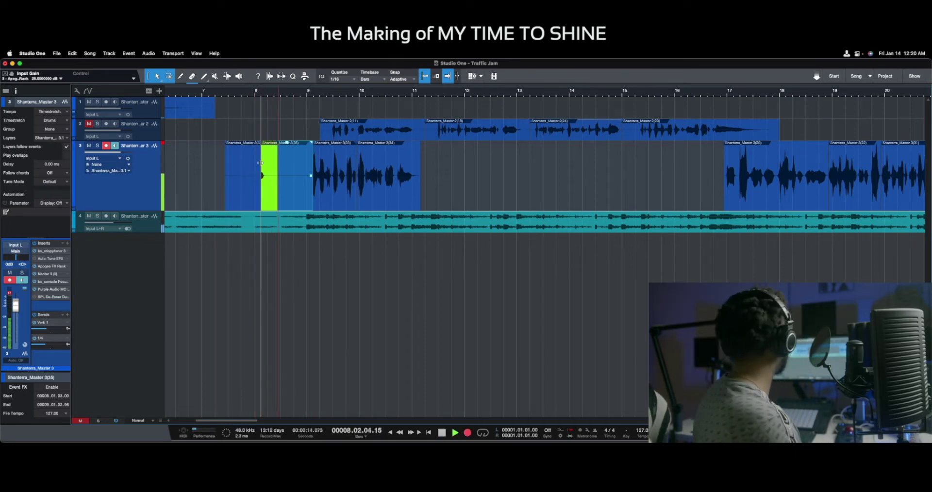
{"action": "key", "text": "space"}
{"action": "key", "text": "KP_Multiply"}
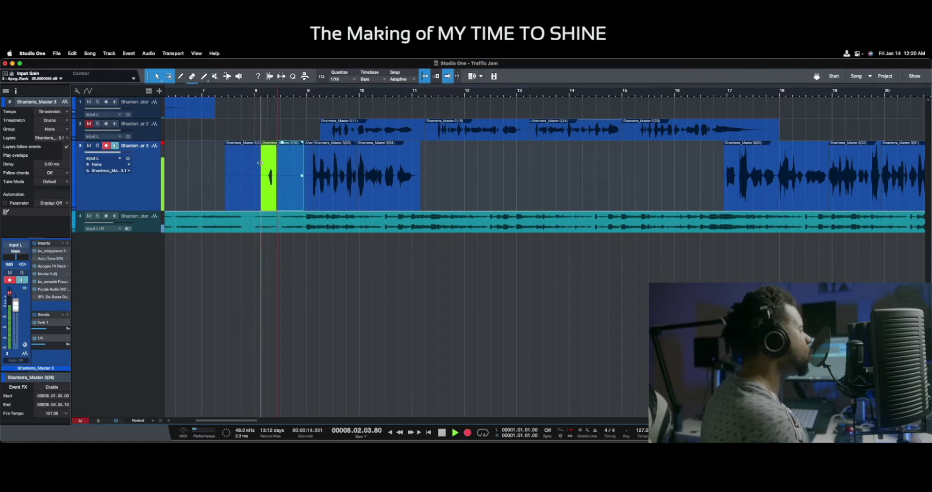
{"action": "key", "text": "space"}
{"action": "key", "text": "KP_Multiply"}
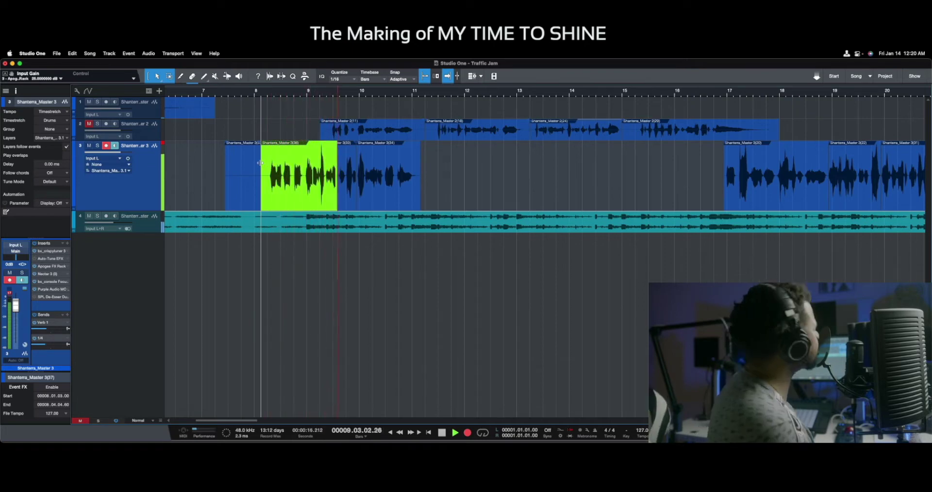
{"action": "key", "text": "space"}
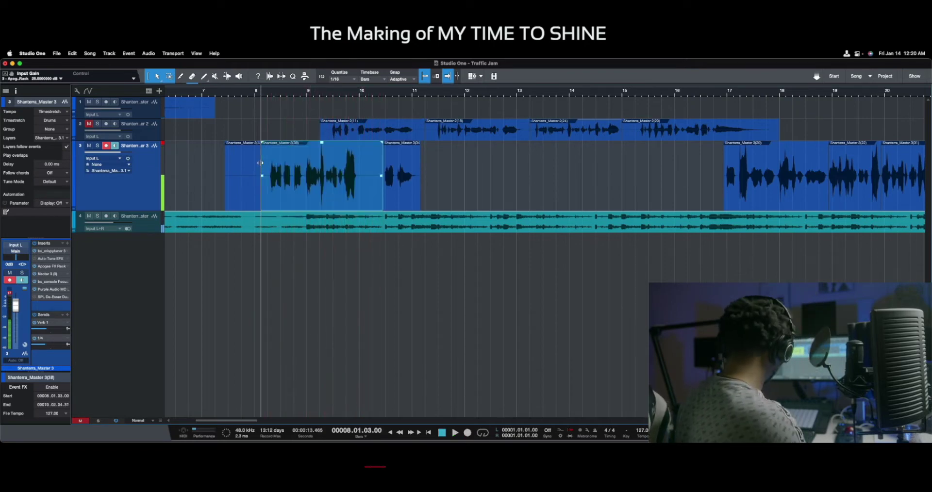
{"action": "key", "text": "space"}
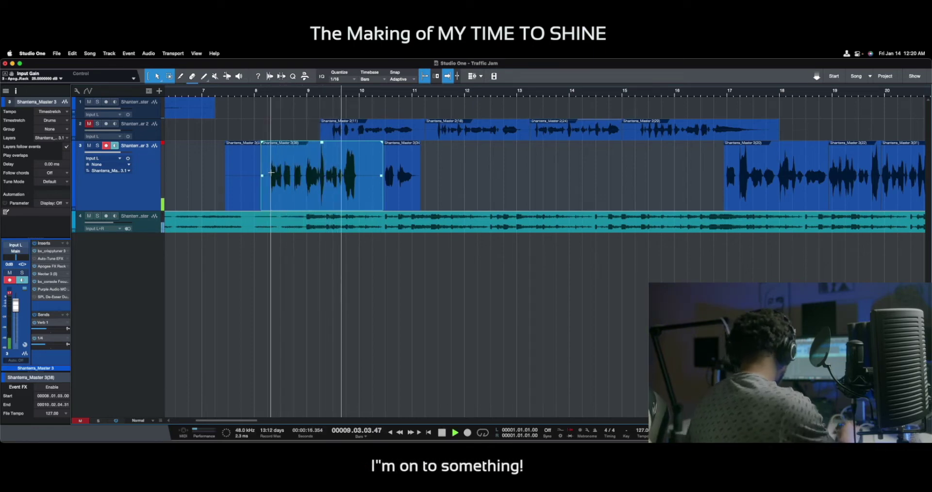
{"action": "key", "text": "space"}
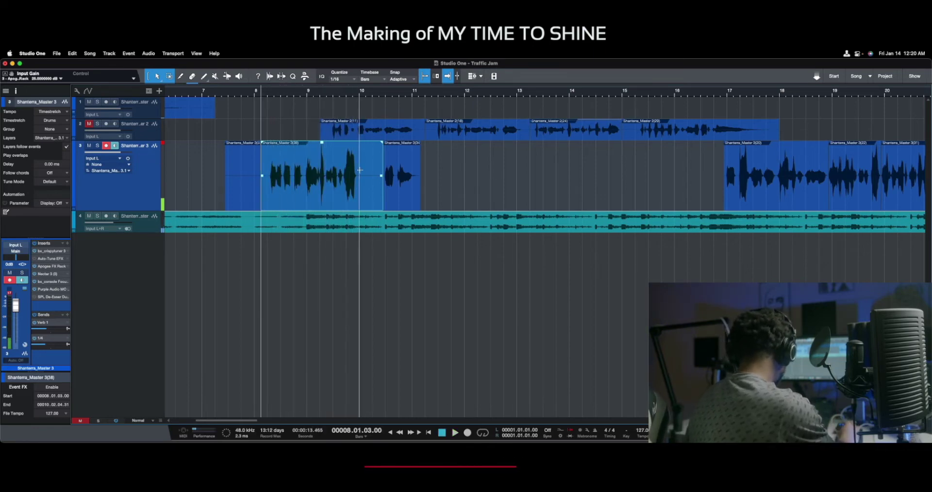
Re-record the opening phrase on the third vocal track from bar 7, beat 2, and play it back from 8.01.04
{"action": "left_click", "coordinate": [360, 170]}
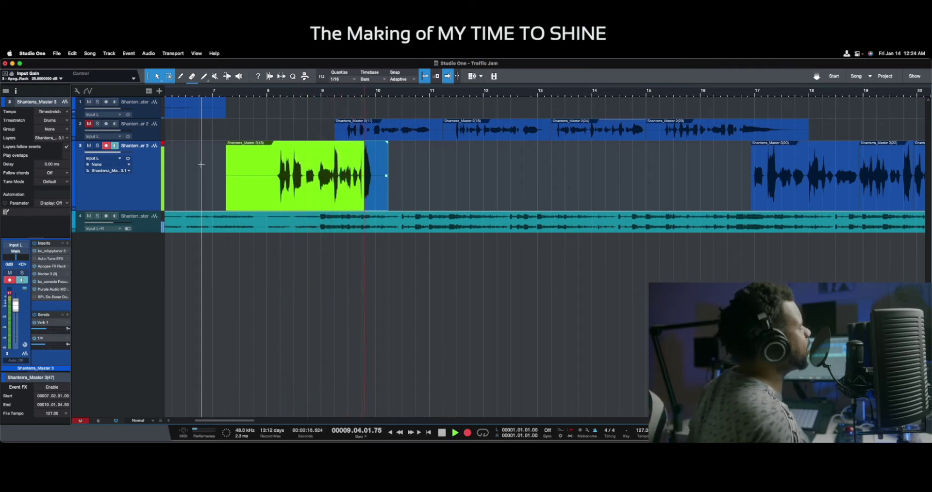
{"action": "key", "text": "space"}
{"action": "key", "text": "space"}
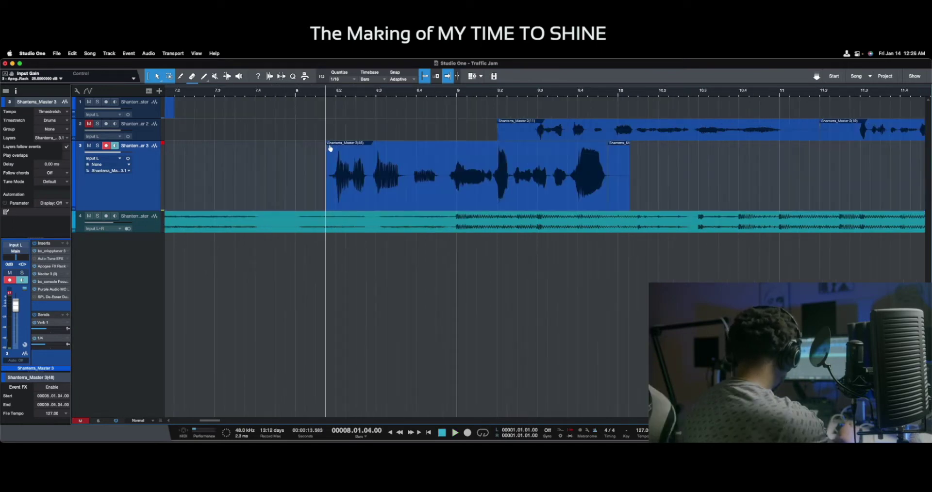
{"action": "key", "text": "space"}
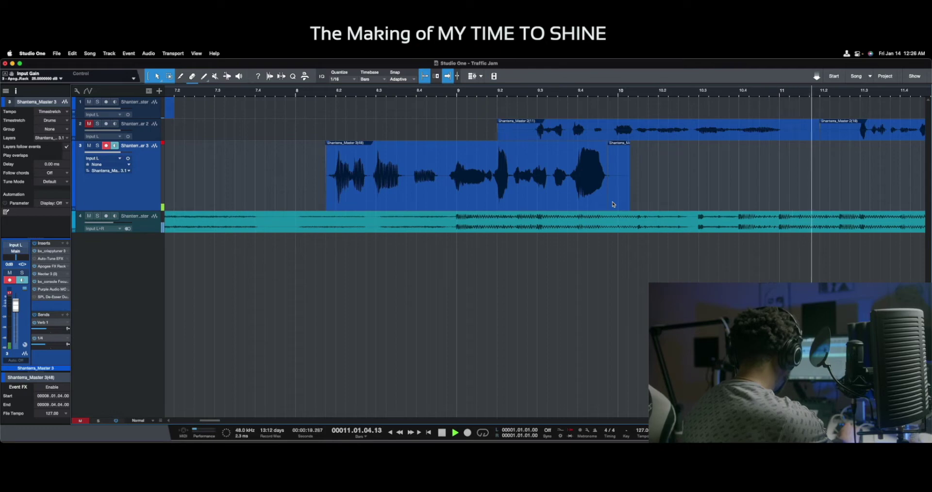
{"action": "key", "text": "space"}
Record repeated takes of the follow-on phrase on the third vocal track from 9.04.04, just before bar 10, auditioning between takes
{"action": "key", "text": "space"}
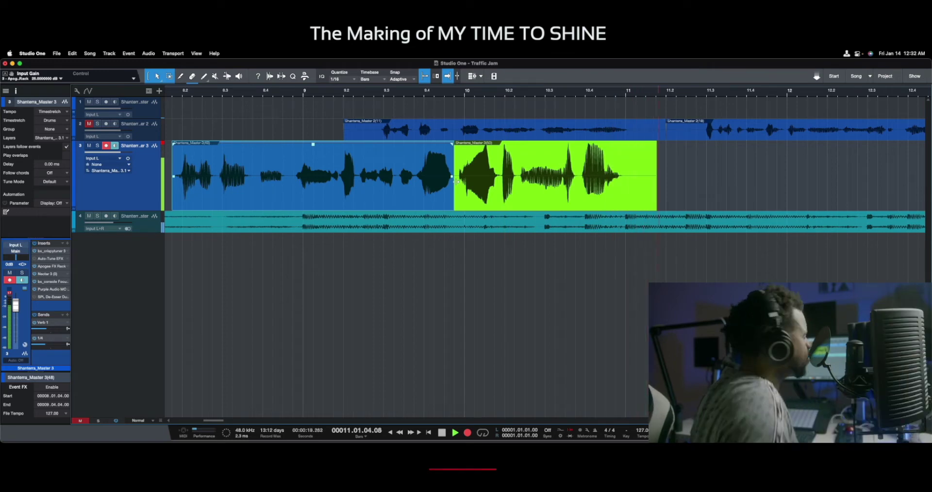
{"action": "key", "text": "space"}
{"action": "key", "text": "space"}
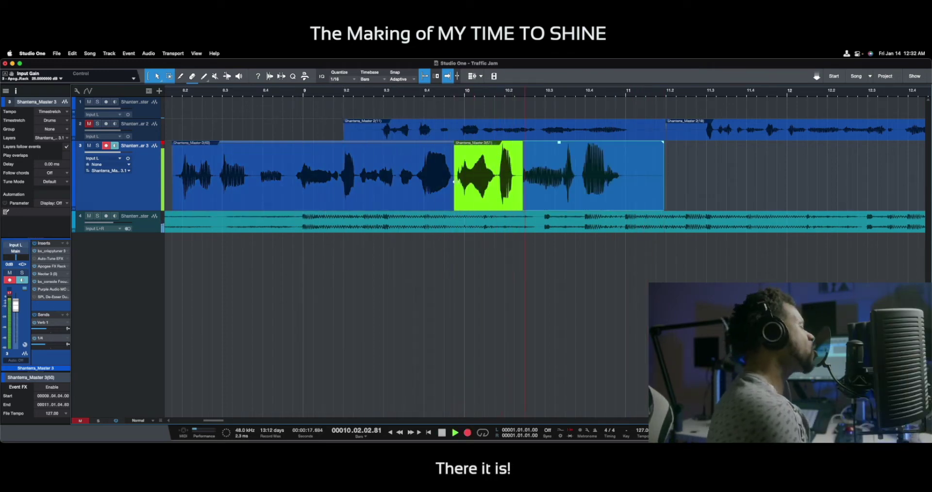
{"action": "key", "text": "space"}
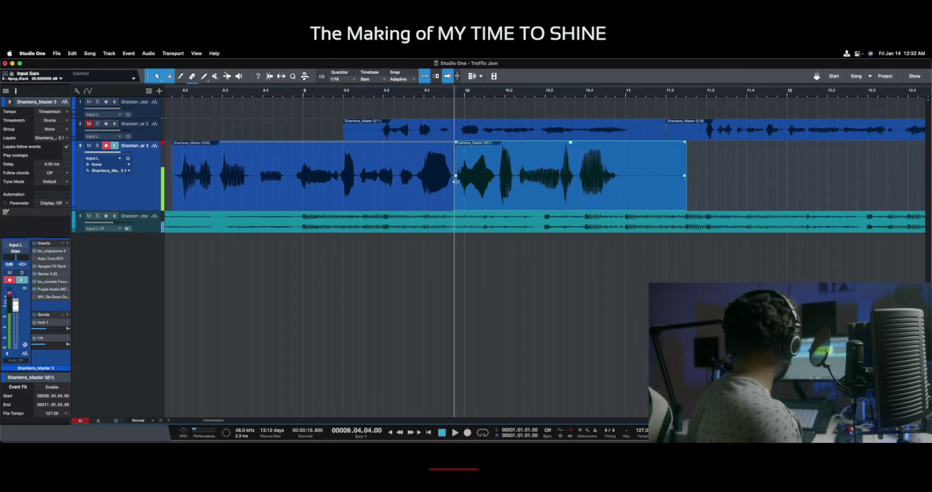
{"action": "key", "text": "space"}
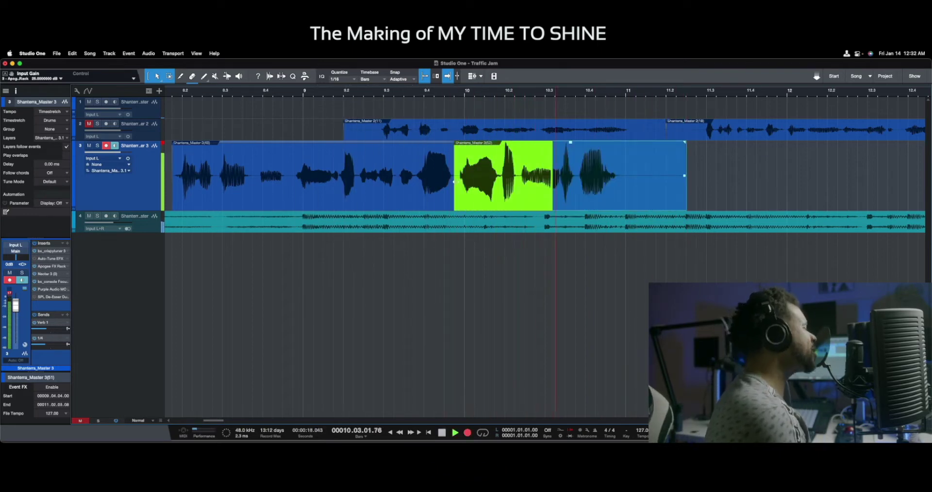
{"action": "key", "text": "space"}
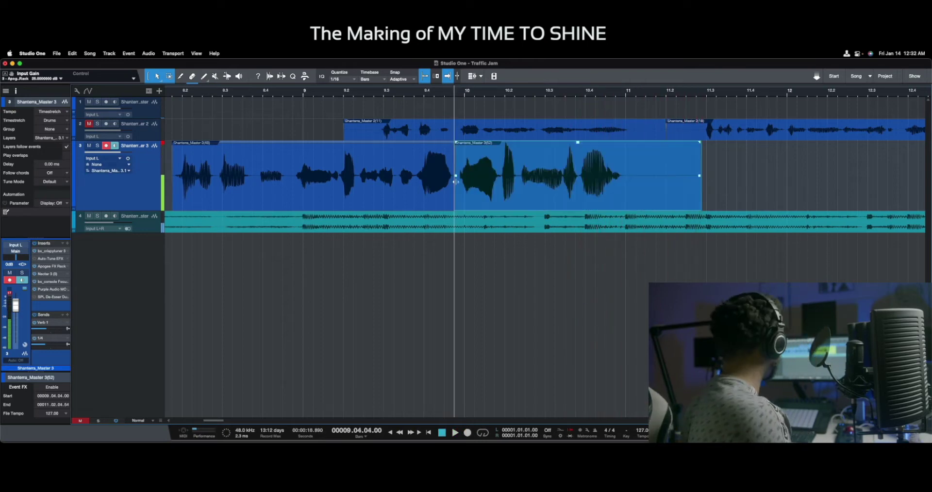
{"action": "key", "text": "space"}
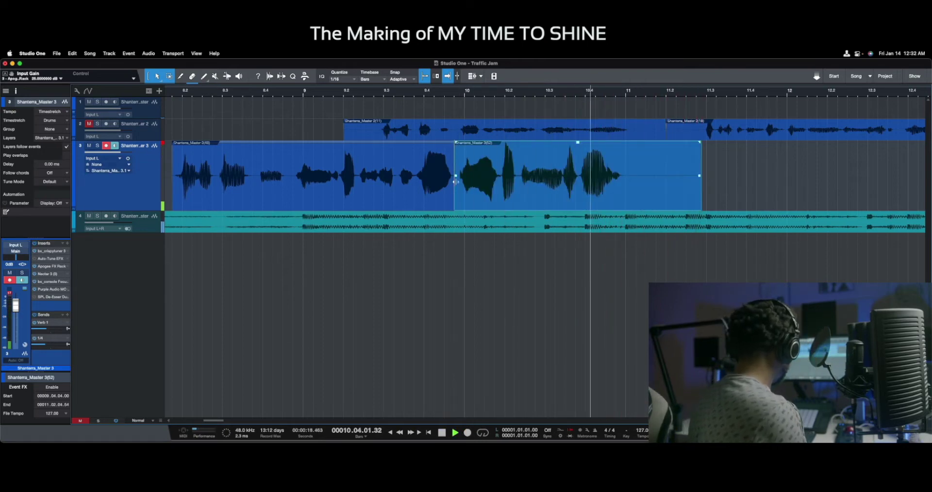
{"action": "key", "text": "space"}
{"action": "key", "text": "KP_Multiply"}
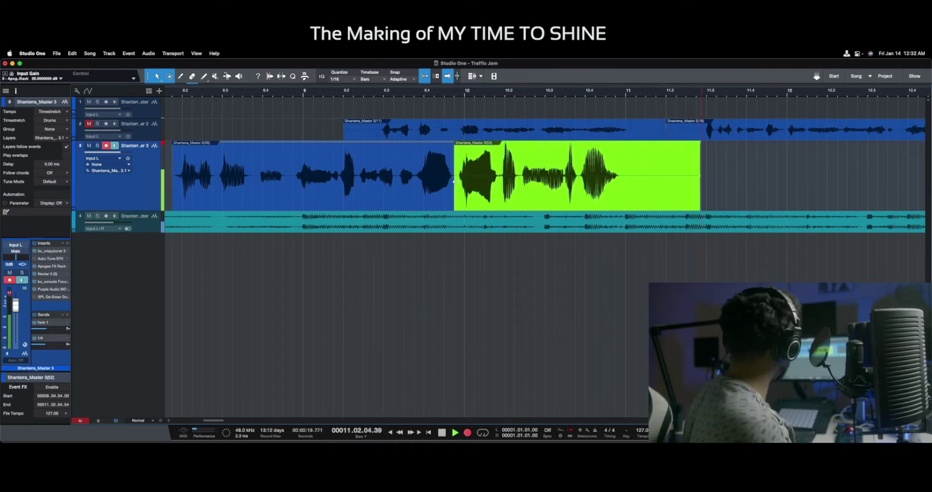
{"action": "key", "text": "space"}
{"action": "key", "text": "KP_Multiply"}
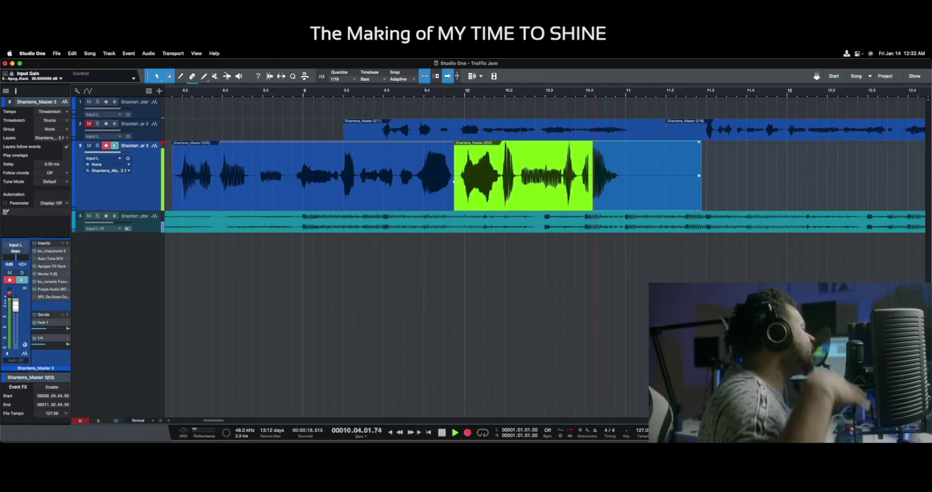
{"action": "key", "text": "space"}
{"action": "key", "text": "space"}
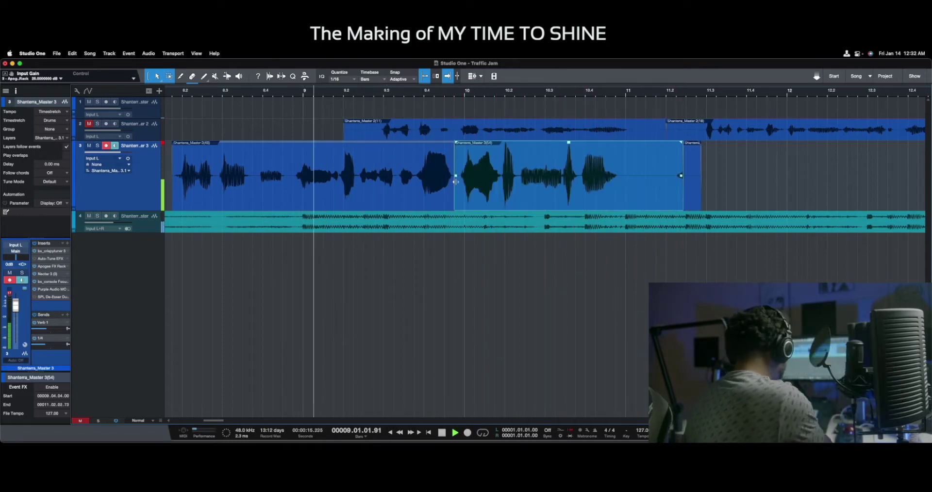
{"action": "key", "text": "KP_Multiply"}
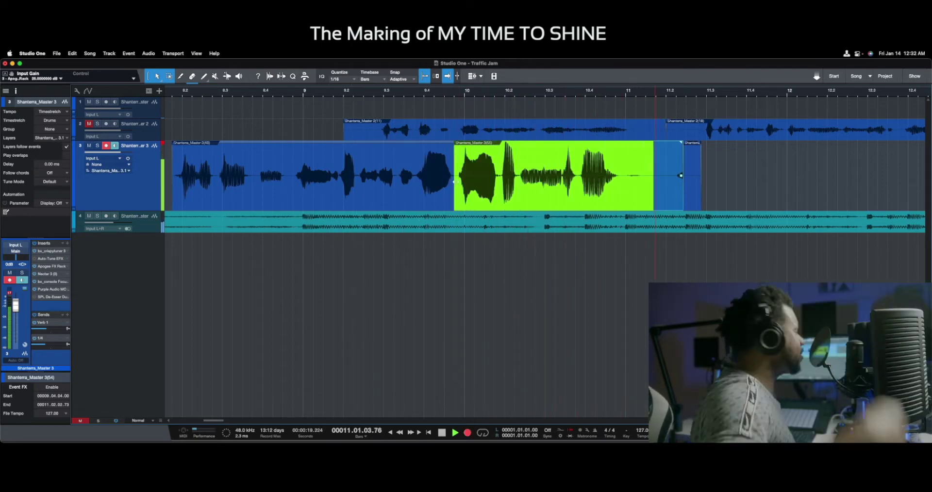
{"action": "key", "text": "space"}
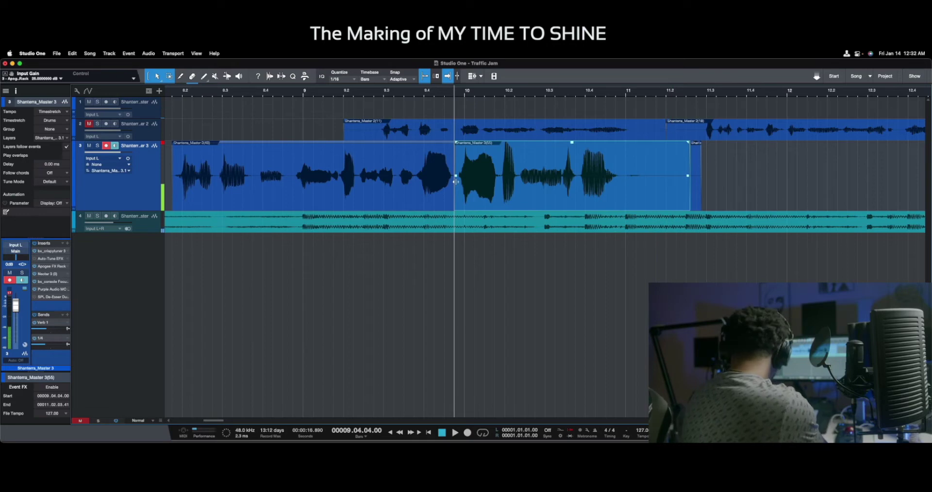
{"action": "key", "text": "space"}
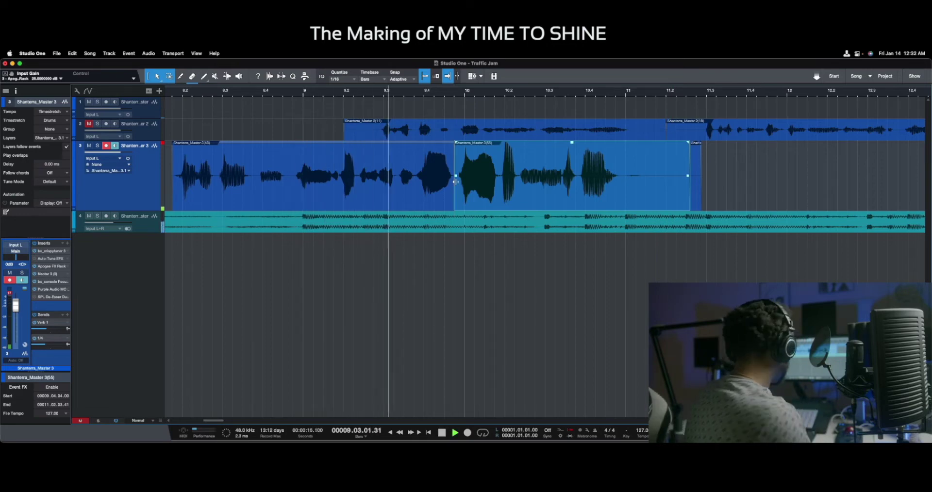
{"action": "key", "text": "KP_Multiply"}
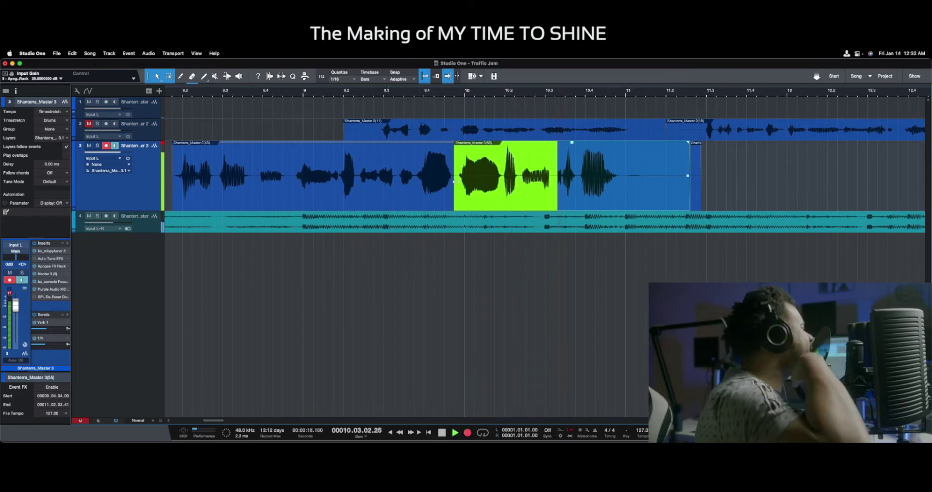
{"action": "key", "text": "space"}
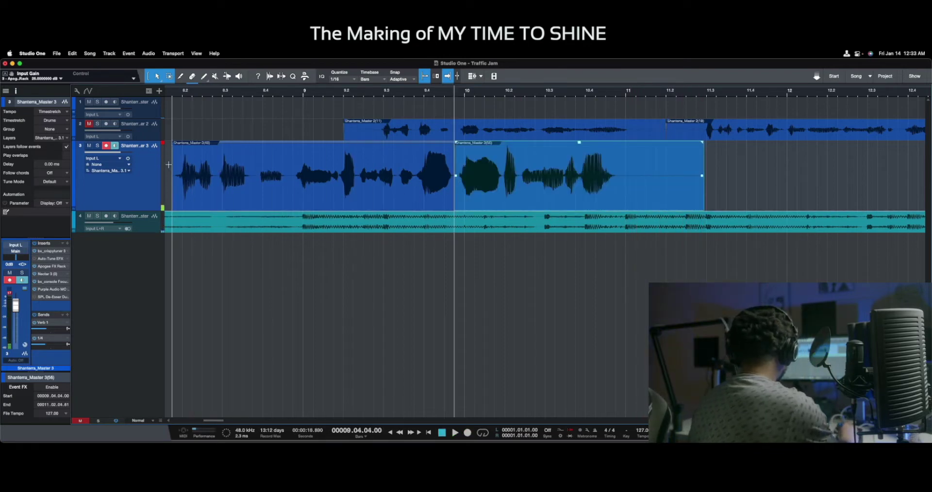
Play back the opening and follow-on phrases together from the start of the opening phrase just after bar 8
{"action": "left_click", "coordinate": [168, 165]}
{"action": "key", "text": "space"}
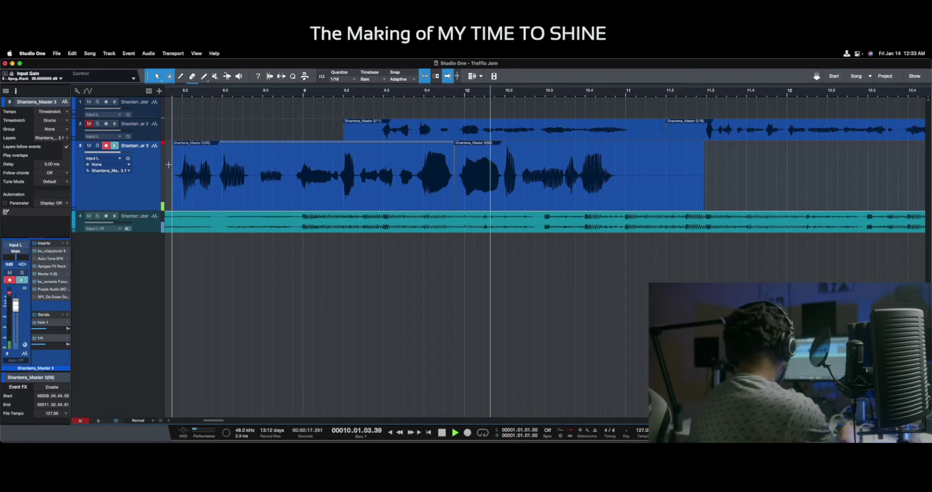
{"action": "key", "text": "space"}
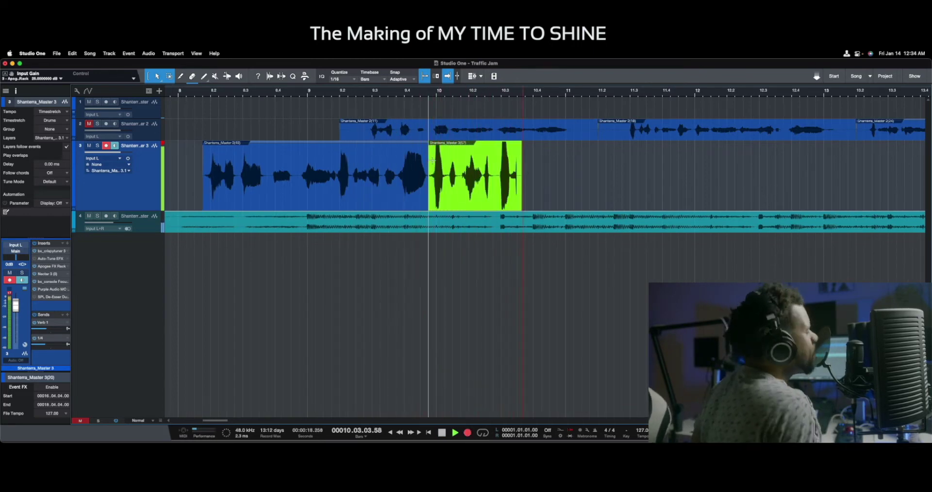
Record a different version of the follow-on phrase on the third vocal track from 9.04.04 in repeated takes
{"action": "key", "text": "space"}
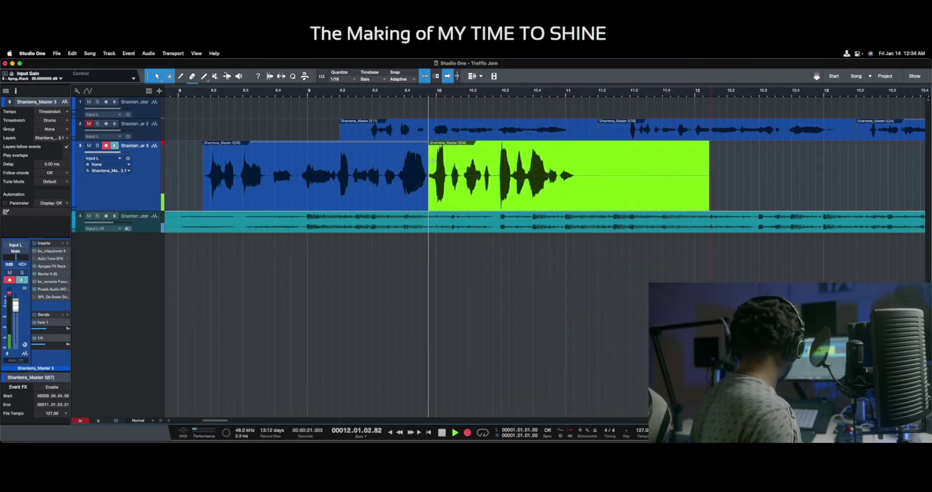
{"action": "key", "text": "space"}
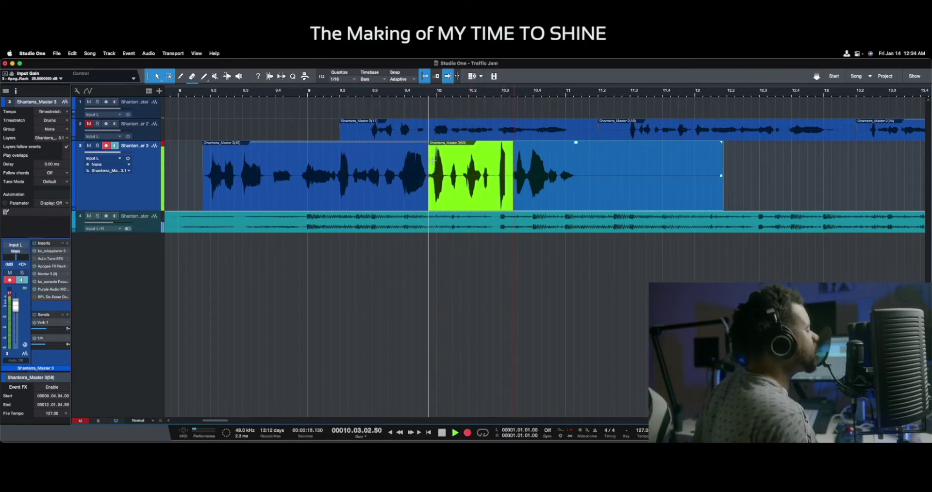
{"action": "key", "text": "space"}
Play into the end of the follow-on phrase and record a response line on the fourth vocal track from just before bar 11
{"action": "key", "text": "space"}
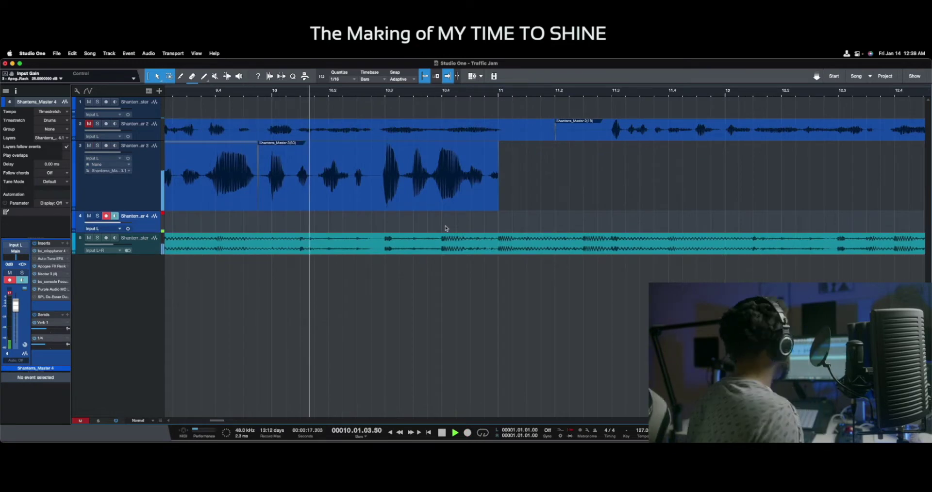
{"action": "key", "text": "KP_Multiply"}
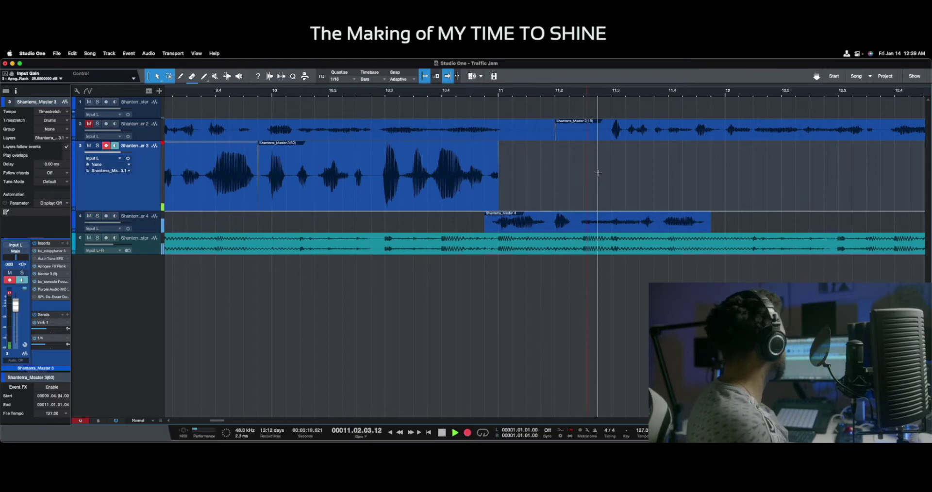
Record repeated takes of the next phrase on the third vocal track from 11.02.04
{"action": "key", "text": "KP_Multiply"}
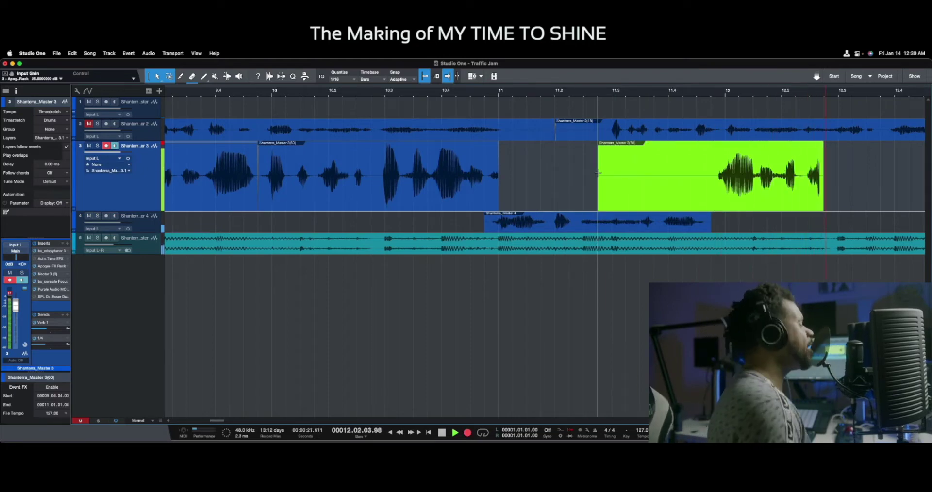
{"action": "key", "text": "space"}
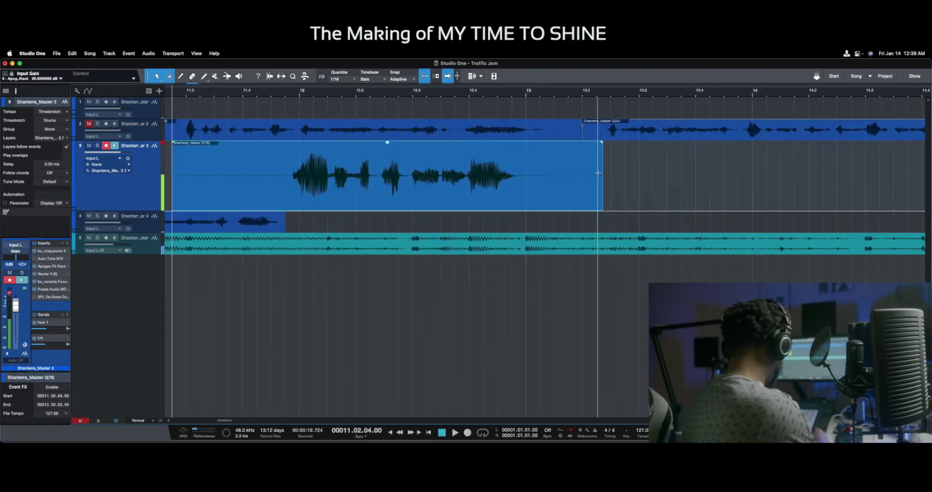
{"action": "key", "text": "space"}
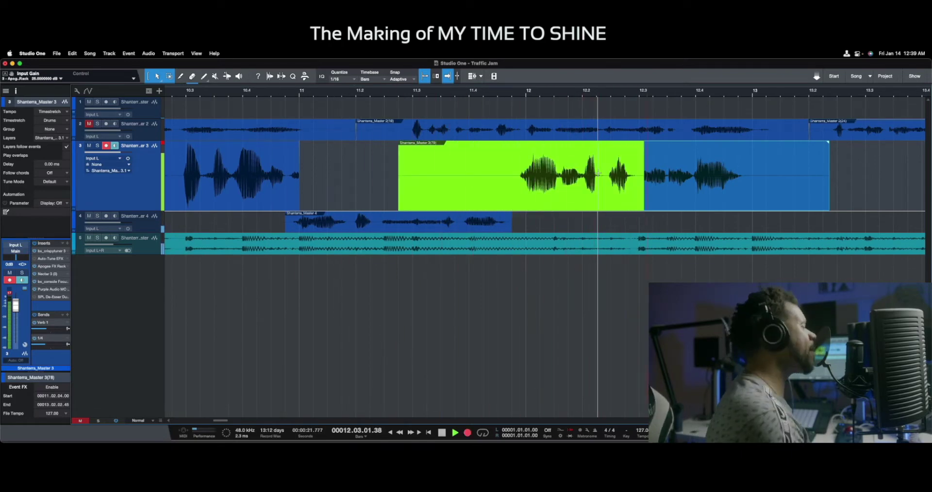
{"action": "key", "text": "space"}
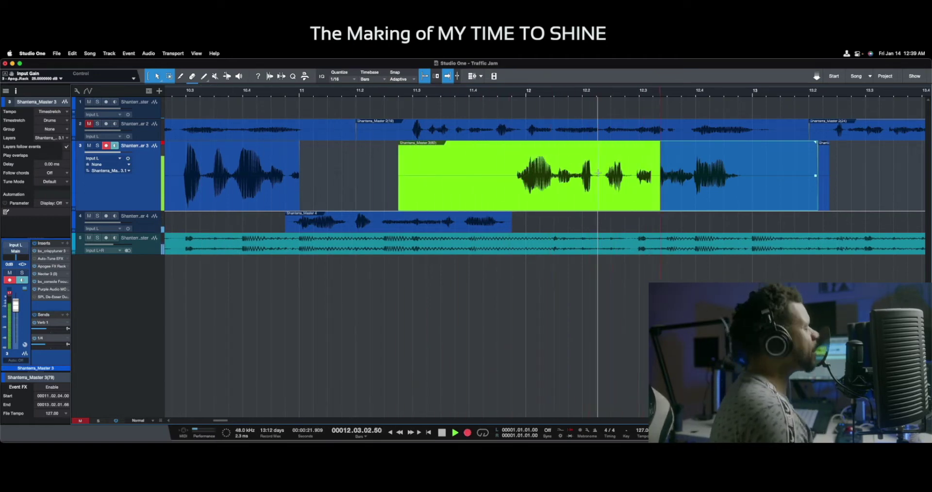
{"action": "key", "text": "space"}
{"action": "key", "text": "KP_Multiply"}
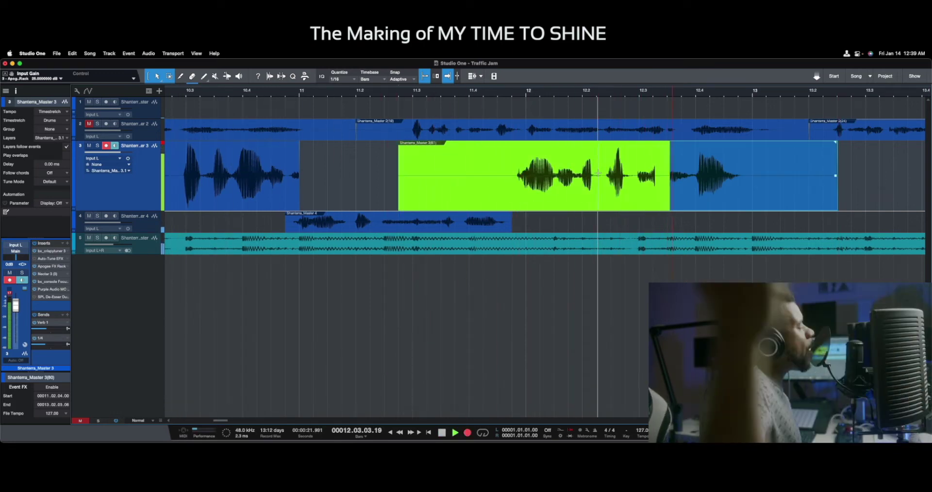
{"action": "key", "text": "space"}
{"action": "key", "text": "space"}
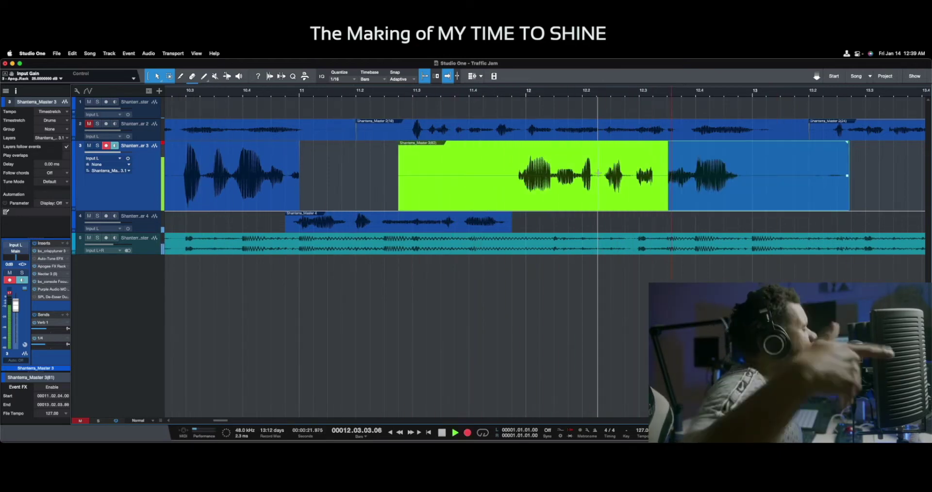
{"action": "key", "text": "space"}
{"action": "key", "text": "space"}
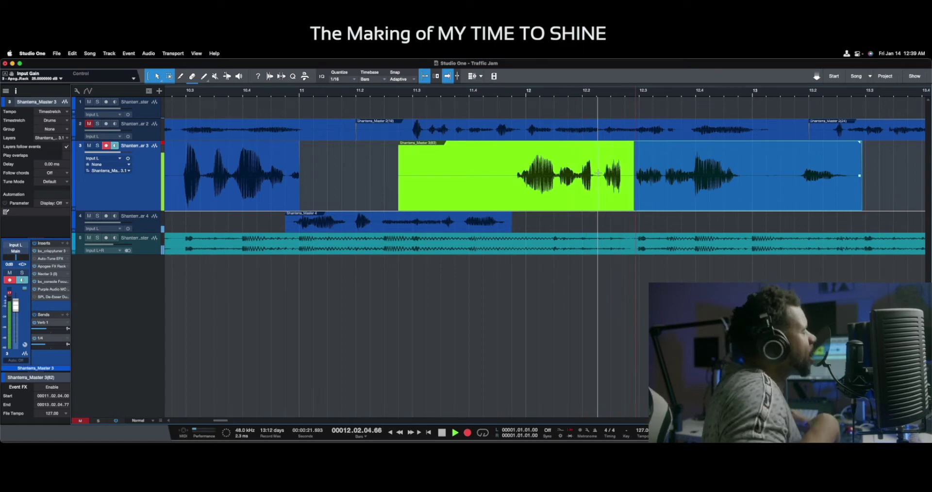
{"action": "key", "text": "space"}
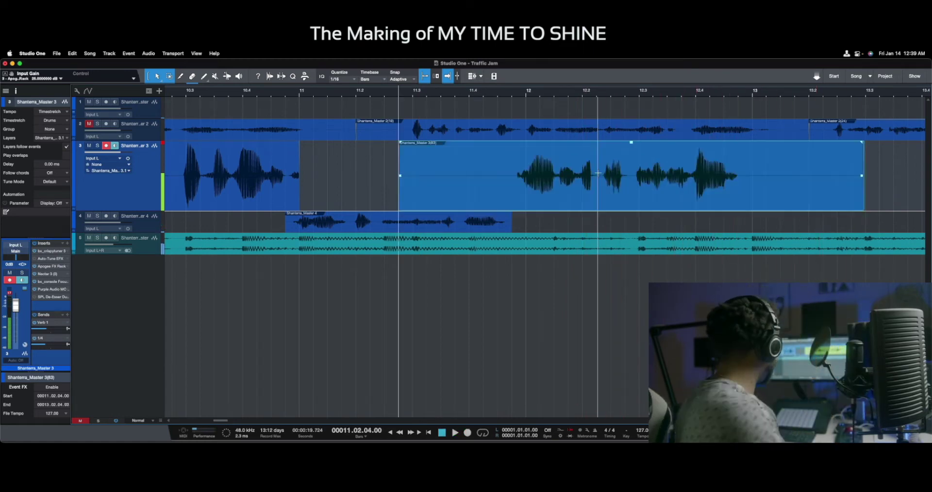
Split the last take on the third vocal track just before bar 12 and delete its silent lead-in
{"action": "key", "text": "ctrl+space"}
{"action": "key", "text": "alt+x"}
{"action": "key", "text": "Delete"}
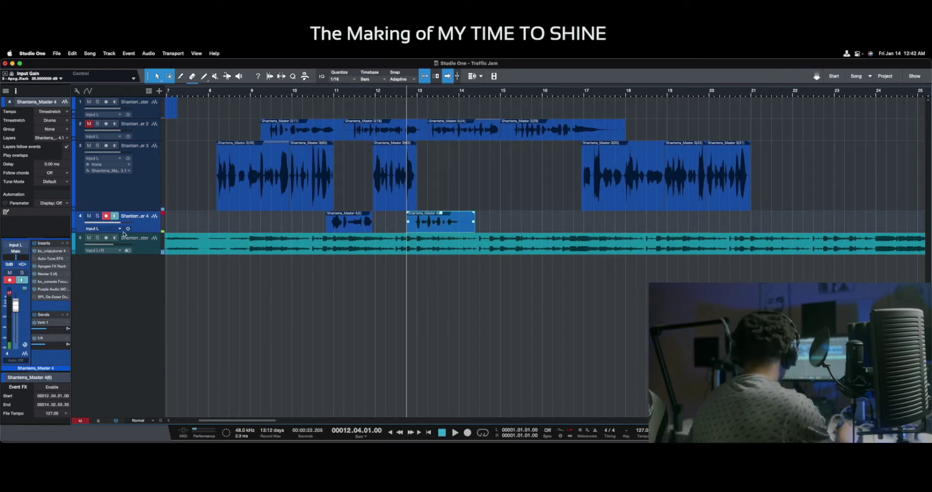
Play back the arranged vocals on the third and fourth tracks from bar 8 to past bar 13
{"action": "left_click", "coordinate": [210, 168]}
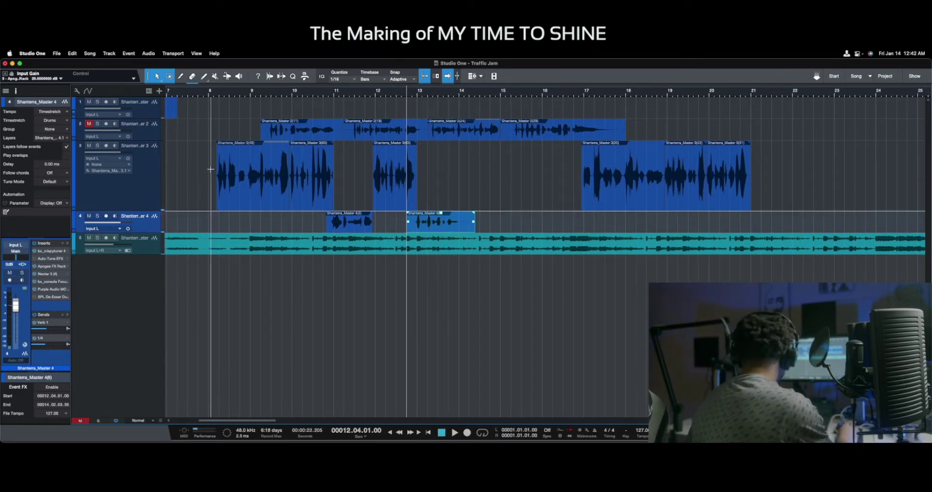
{"action": "key", "text": "space"}
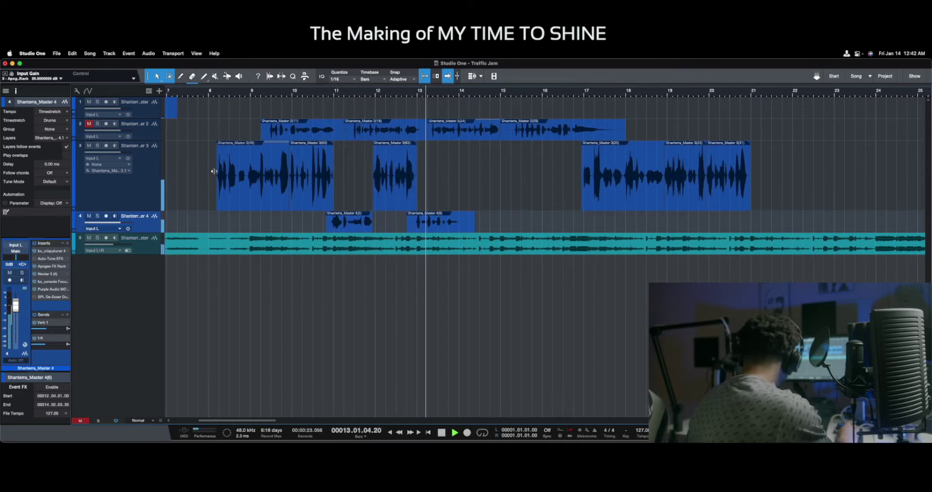
{"action": "key", "text": "space"}
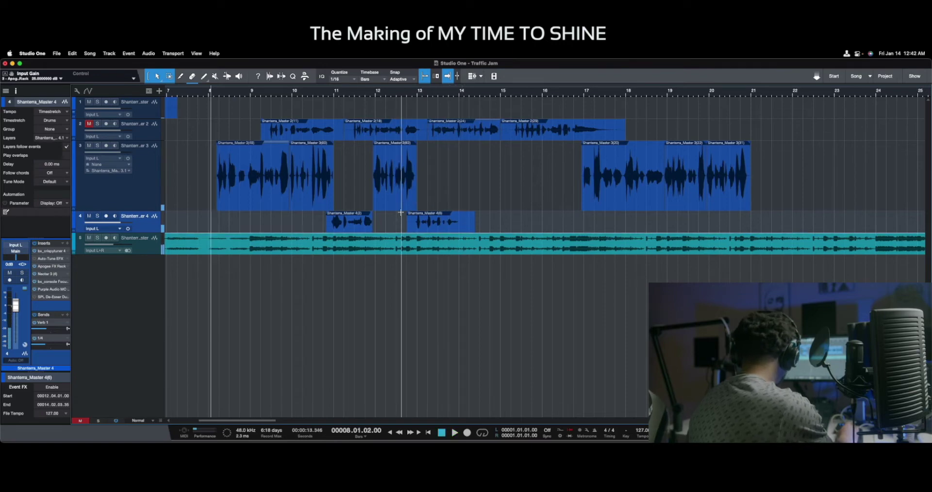
Delete the response take just before bar 13 on the fourth vocal track and record repeated new takes from 12.03.03
{"action": "left_click", "coordinate": [413, 230]}
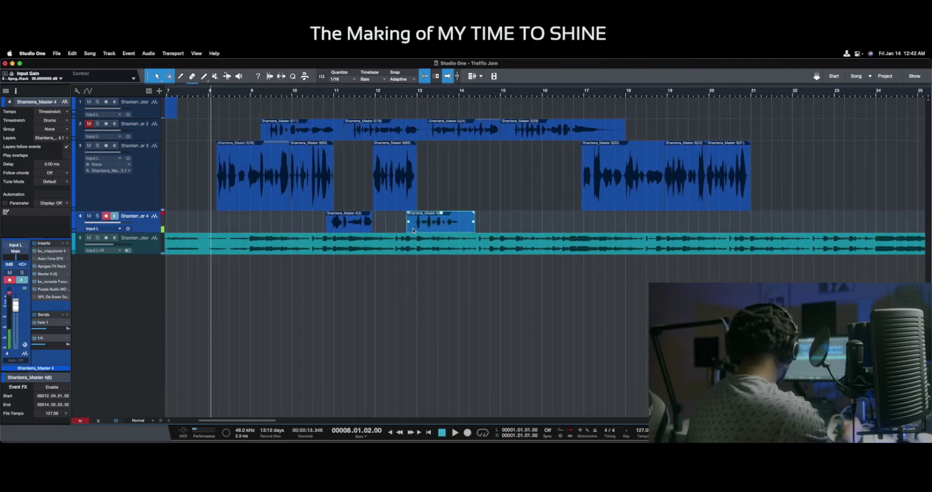
{"action": "key", "text": "Delete"}
{"action": "left_click", "coordinate": [407, 213]}
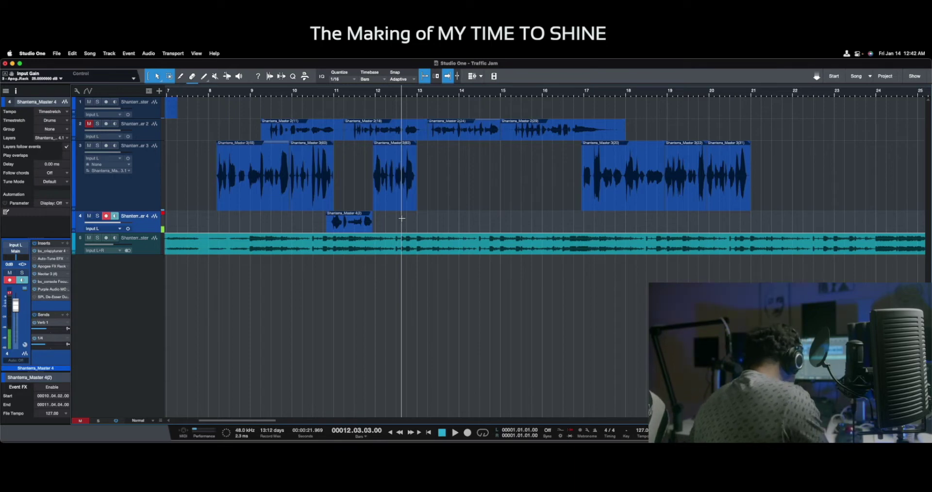
{"action": "key", "text": "KP_Multiply"}
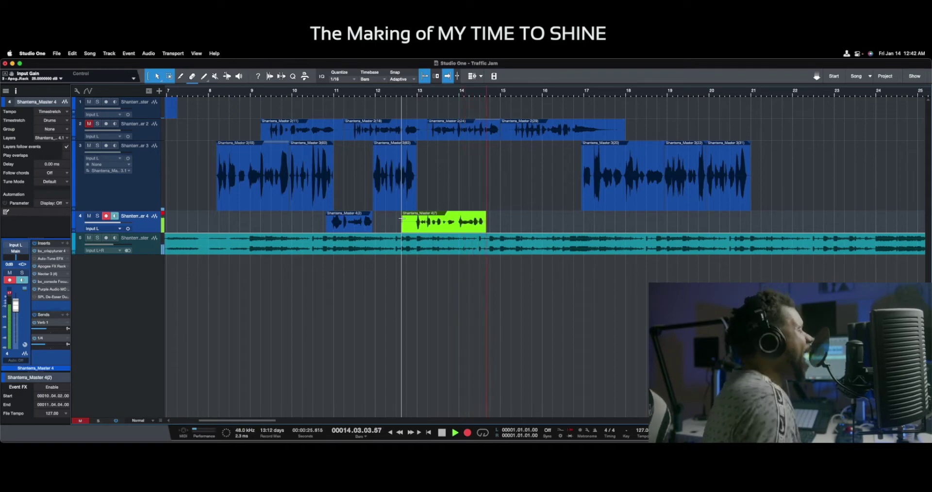
{"action": "key", "text": "space"}
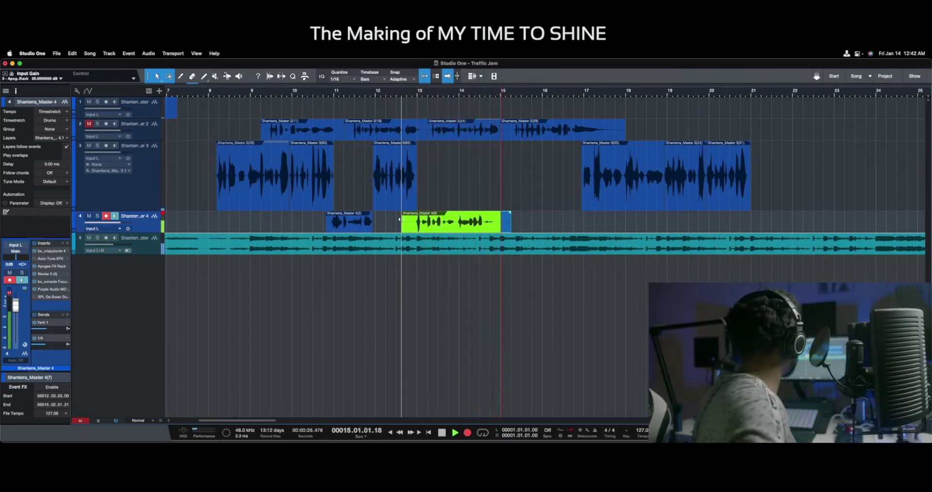
{"action": "key", "text": "space"}
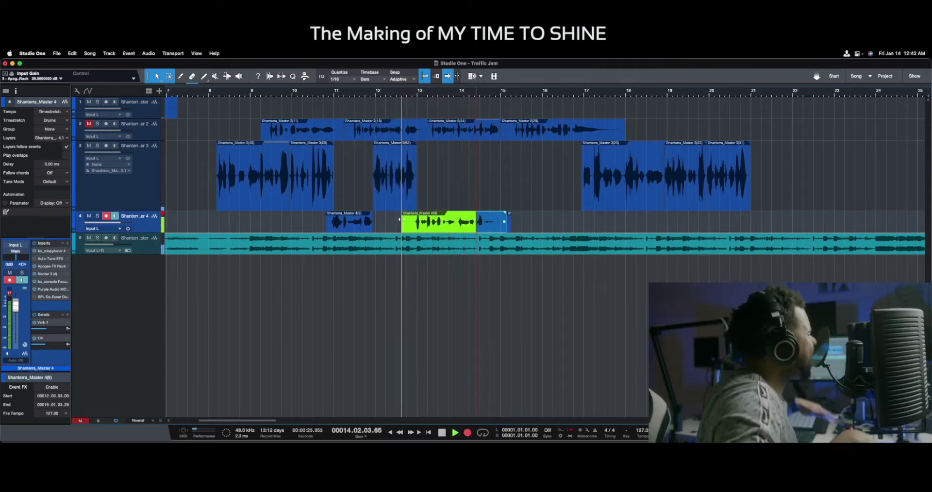
{"action": "key", "text": "space"}
{"action": "key", "text": "KP_Multiply"}
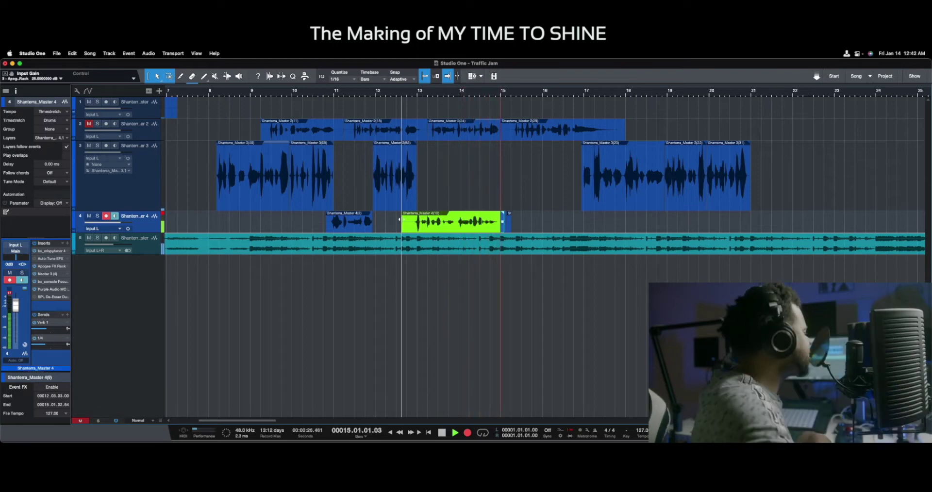
{"action": "key", "text": "space"}
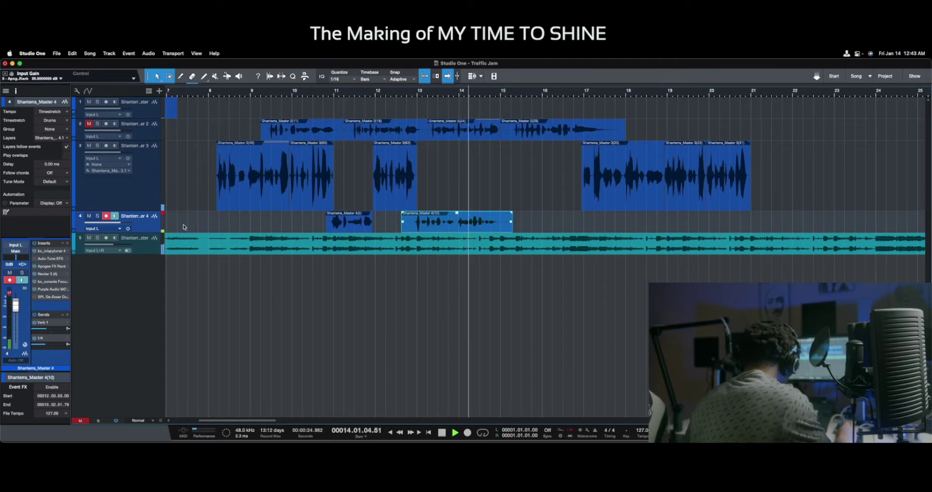
Enlarge the height of the fourth vocal track and record another take of the response line from 12.03.03
{"action": "left_click_drag", "start_coordinate": [150, 235], "coordinate": [150, 293]}
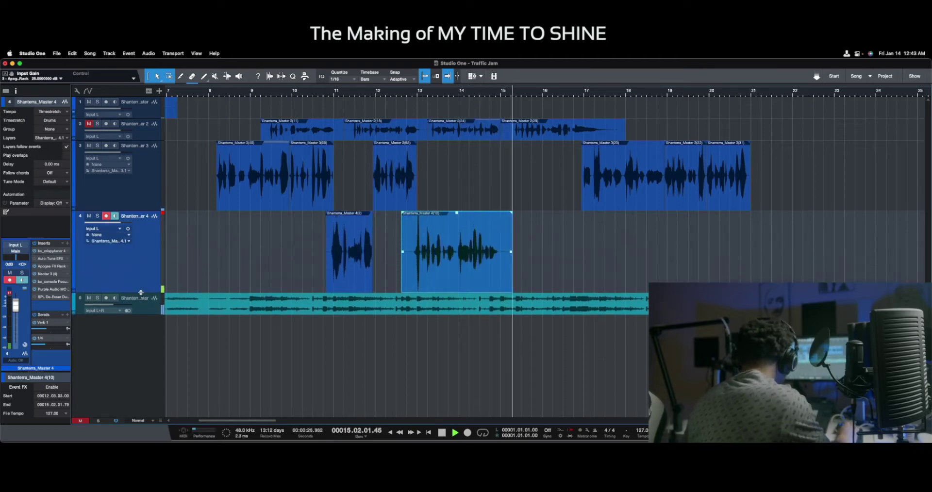
{"action": "key", "text": "space"}
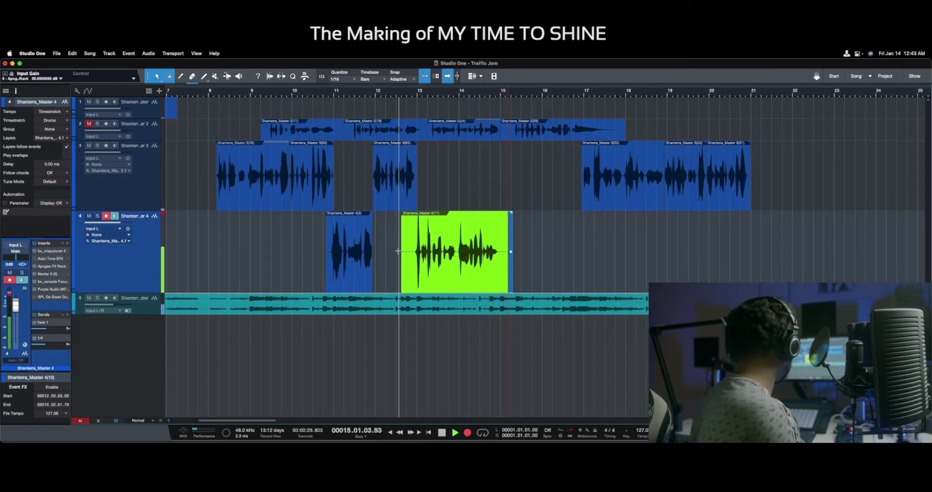
{"action": "key", "text": "space"}
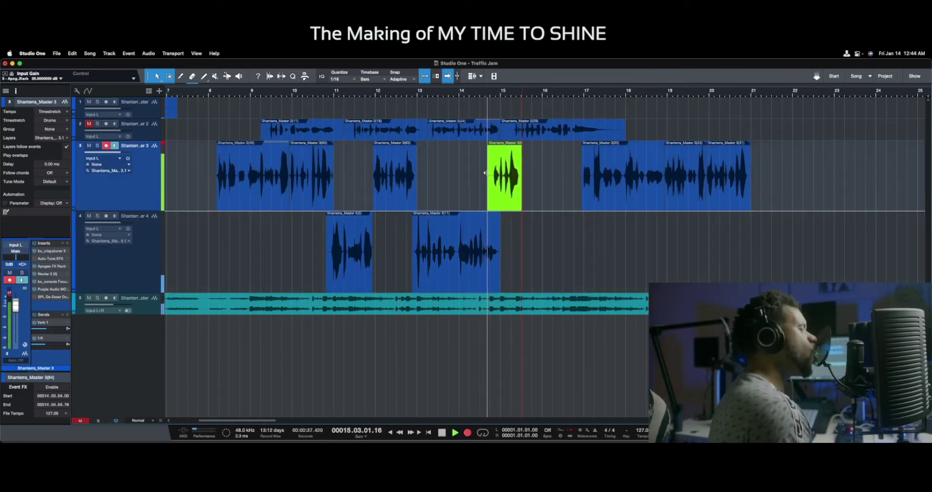
Record a lead phrase on the third vocal track from 14.03.04 and a response on the fourth track from 15.03.03
{"action": "key", "text": "space"}
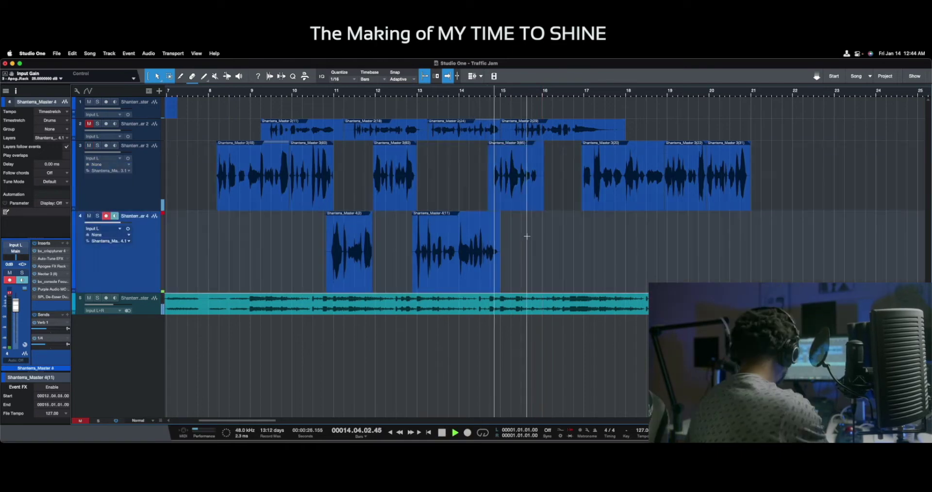
{"action": "key", "text": "KP_Multiply"}
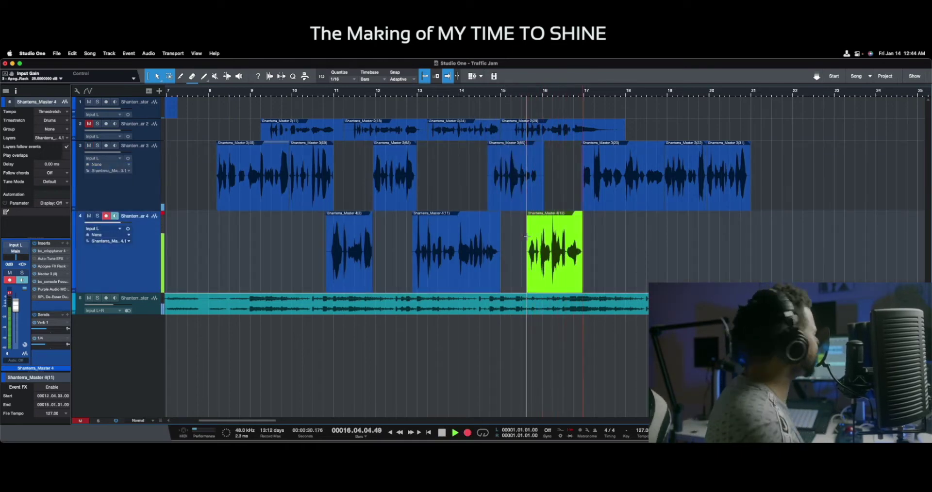
{"action": "key", "text": "space"}
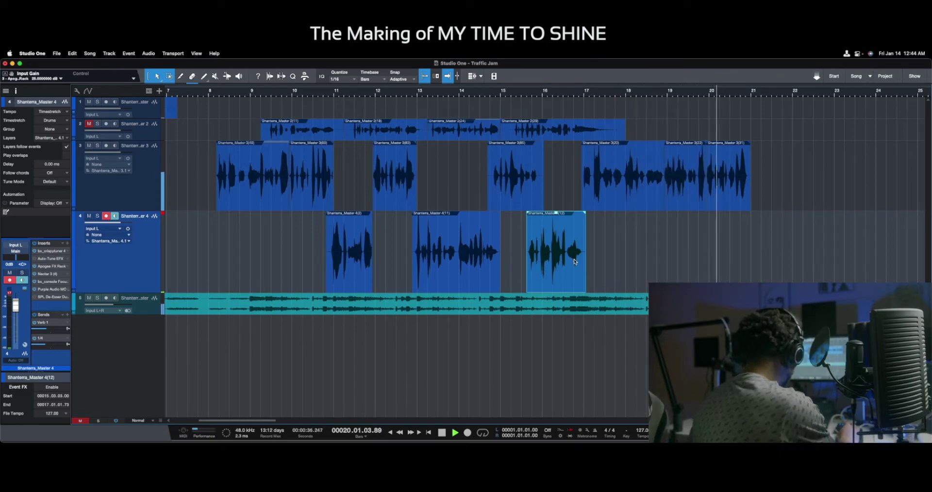
Play back the arranged vocals from bar 8, and replay the lead and response phrases from around 14.03
{"action": "left_click", "coordinate": [213, 160]}
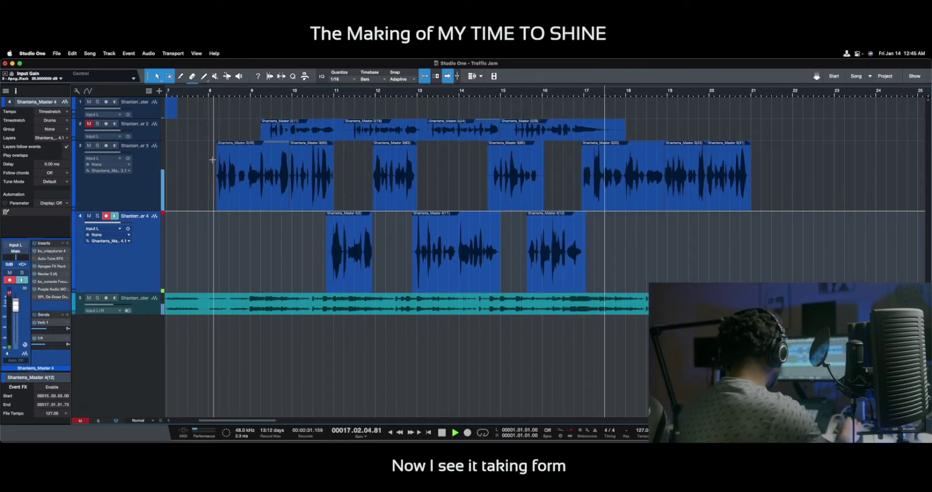
{"action": "left_click", "coordinate": [484, 165]}
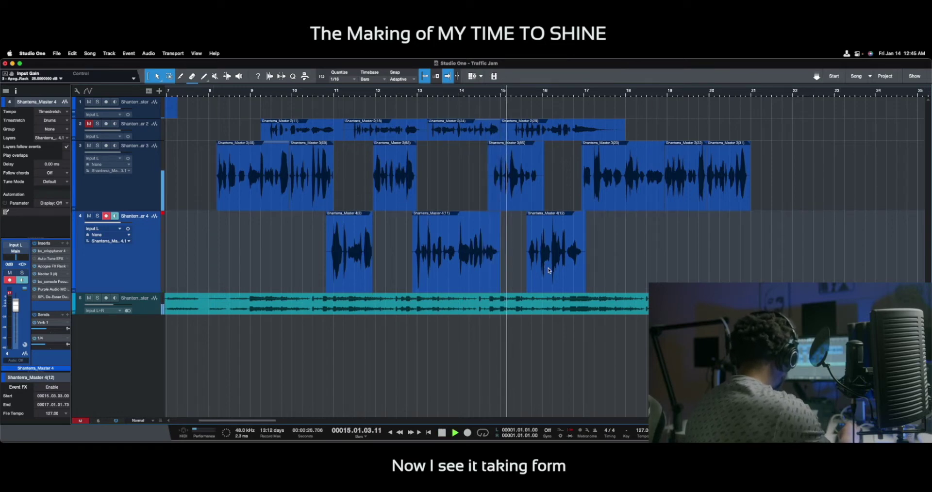
{"action": "key", "text": "space"}
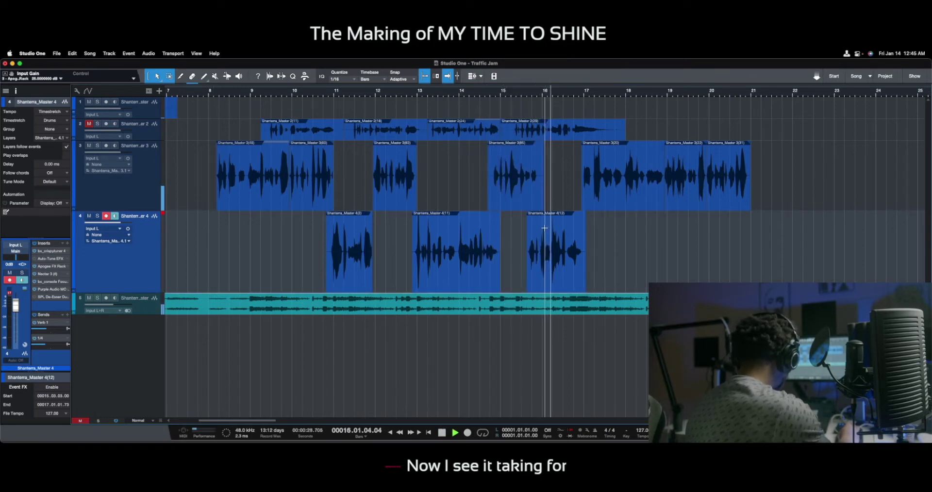
{"action": "key", "text": "space"}
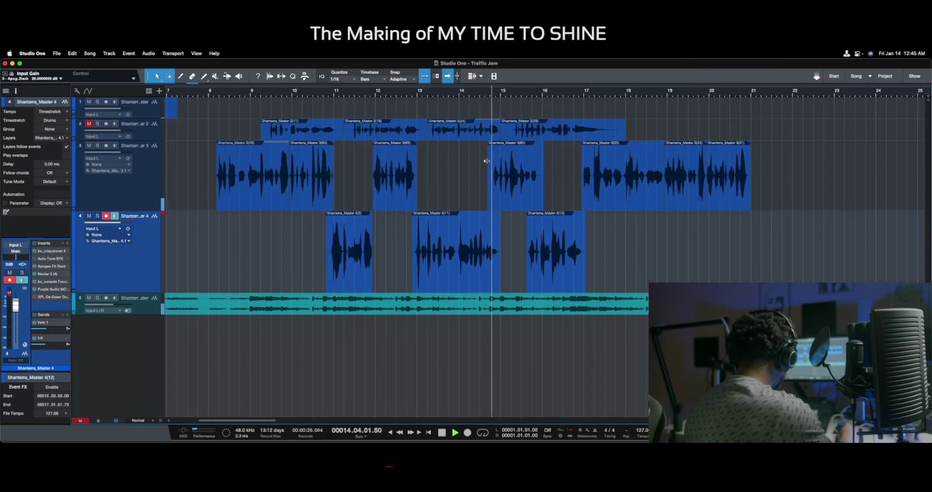
{"action": "key", "text": "space"}
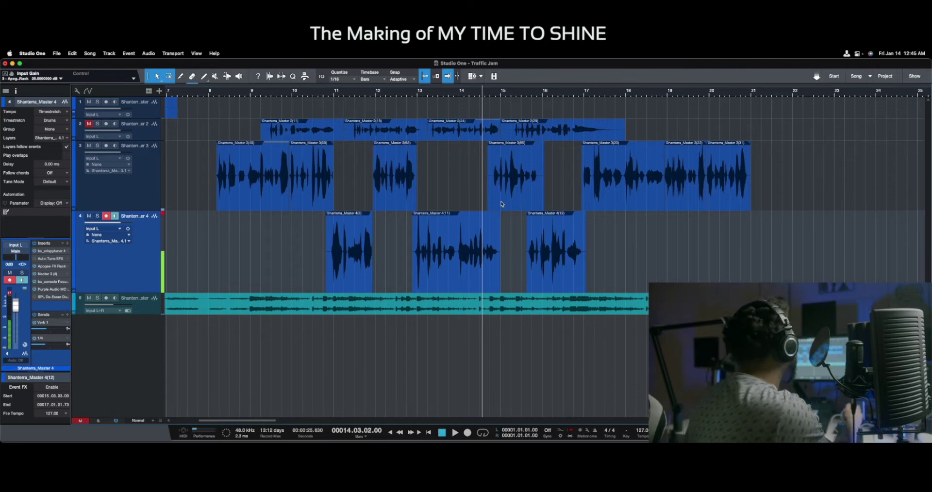
Record repeated takes of a longer lead phrase on the third vocal track, from around 14.03 to about bar 17
{"action": "left_click", "coordinate": [523, 205]}
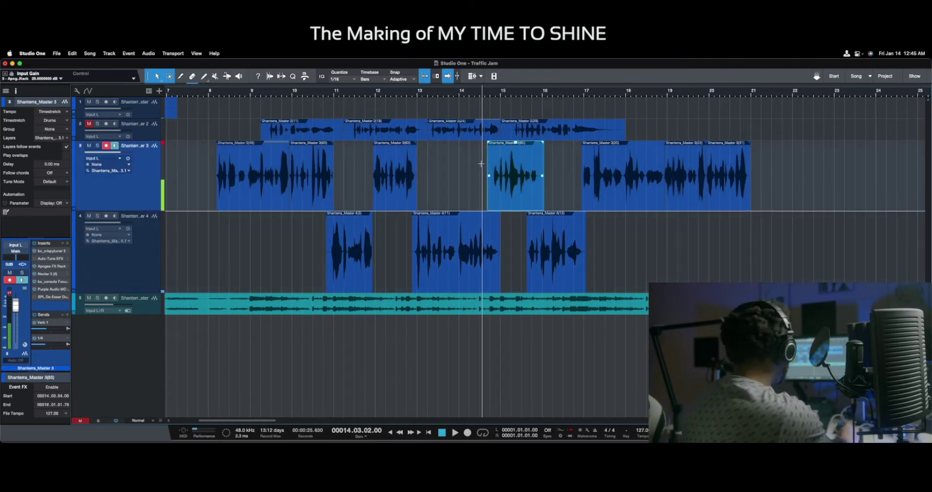
{"action": "left_click", "coordinate": [479, 163]}
{"action": "key", "text": "space"}
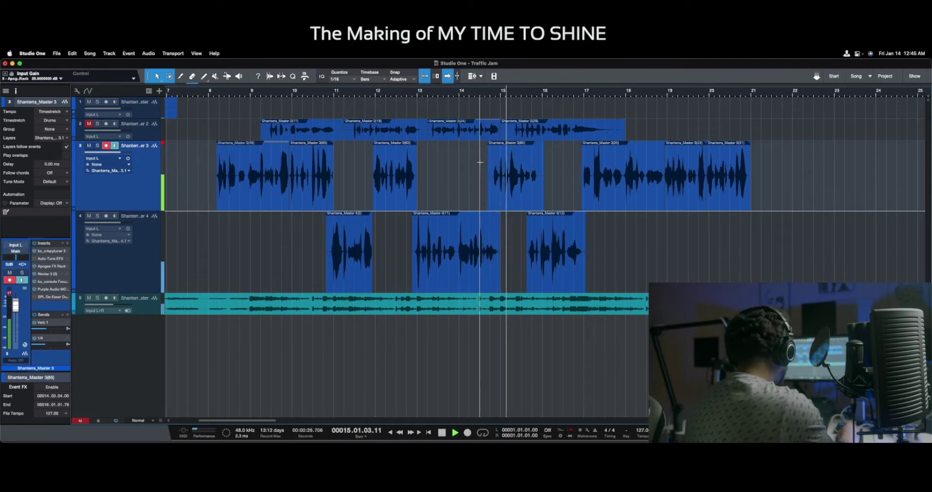
{"action": "key", "text": "space"}
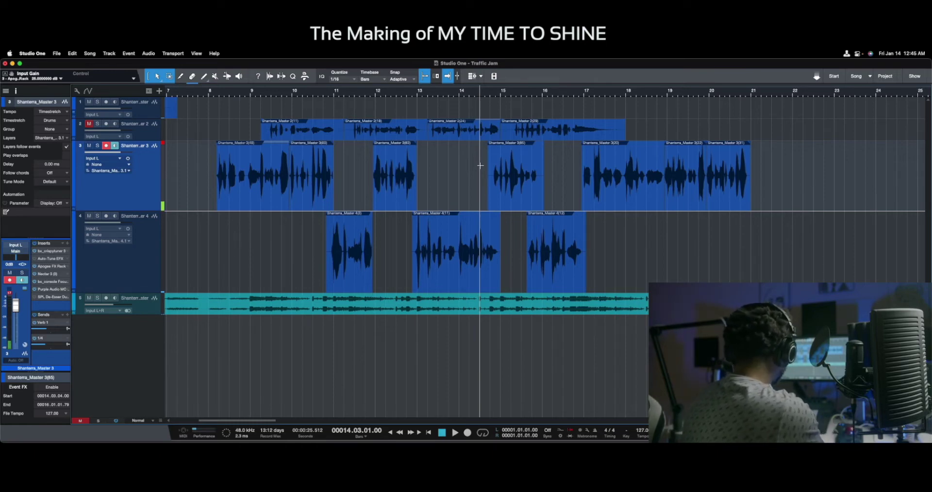
{"action": "key", "text": "space"}
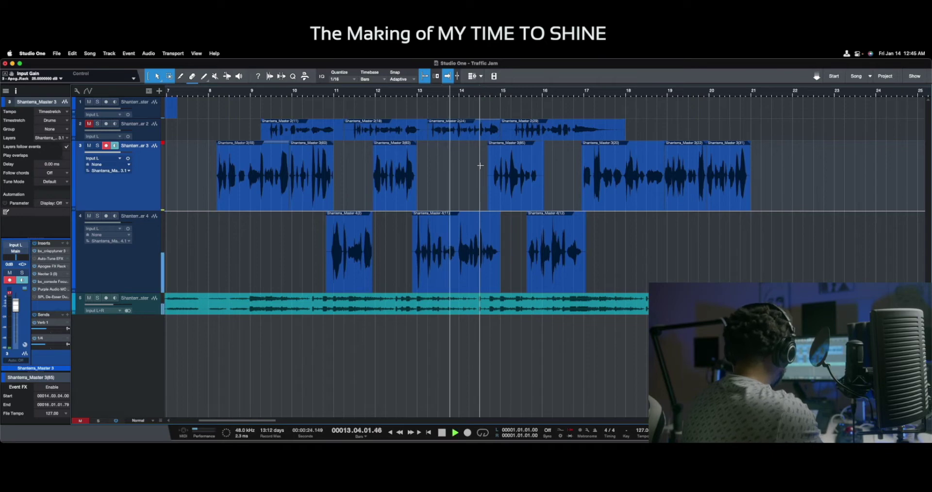
{"action": "key", "text": "KP_Multiply"}
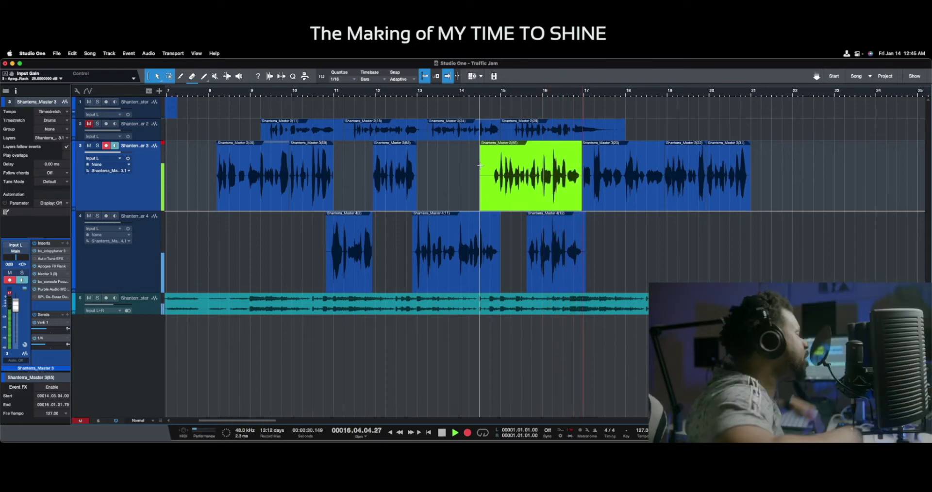
{"action": "key", "text": "space"}
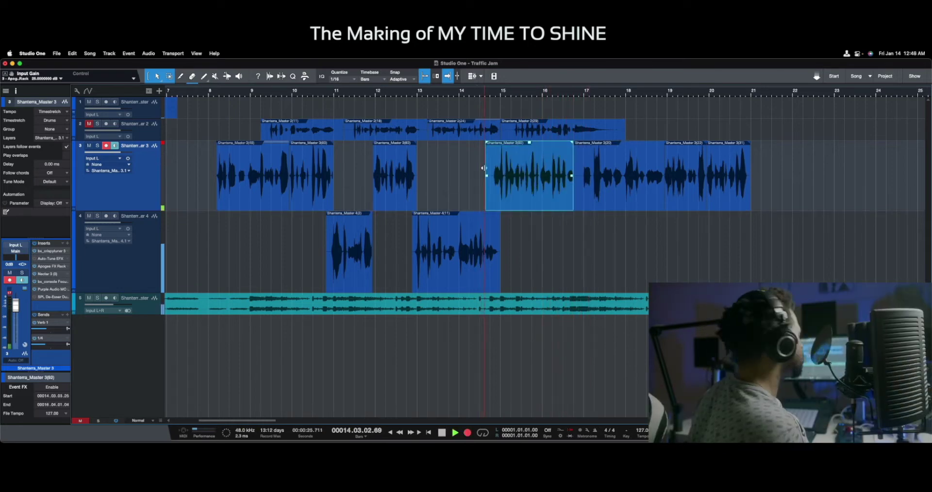
{"action": "key", "text": "KP_Multiply"}
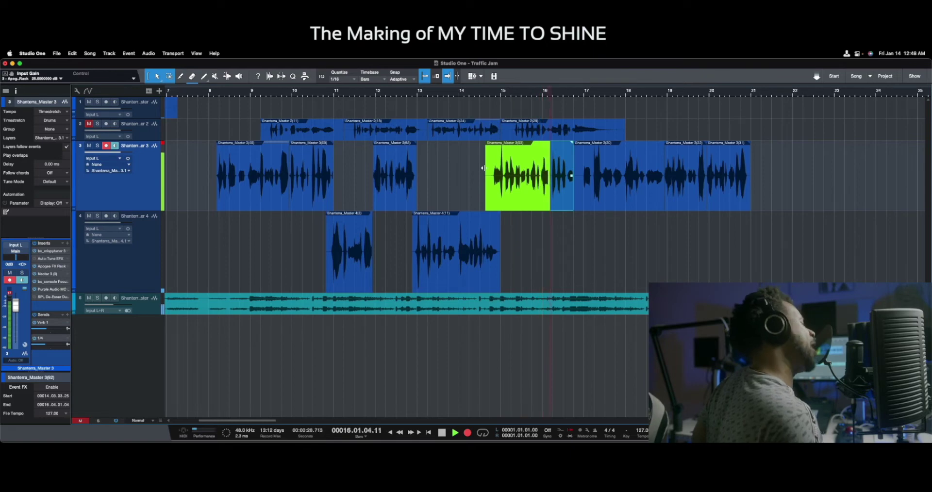
{"action": "key", "text": "space"}
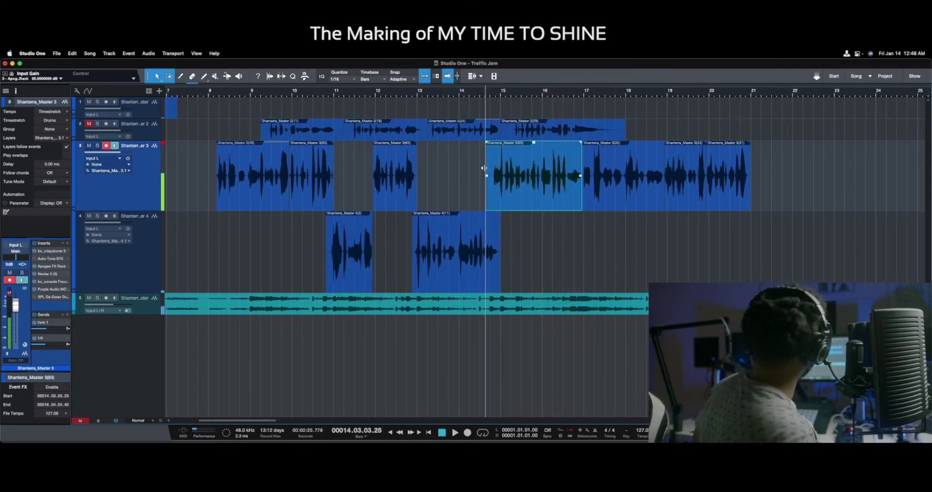
{"action": "key", "text": "space"}
{"action": "key", "text": "space"}
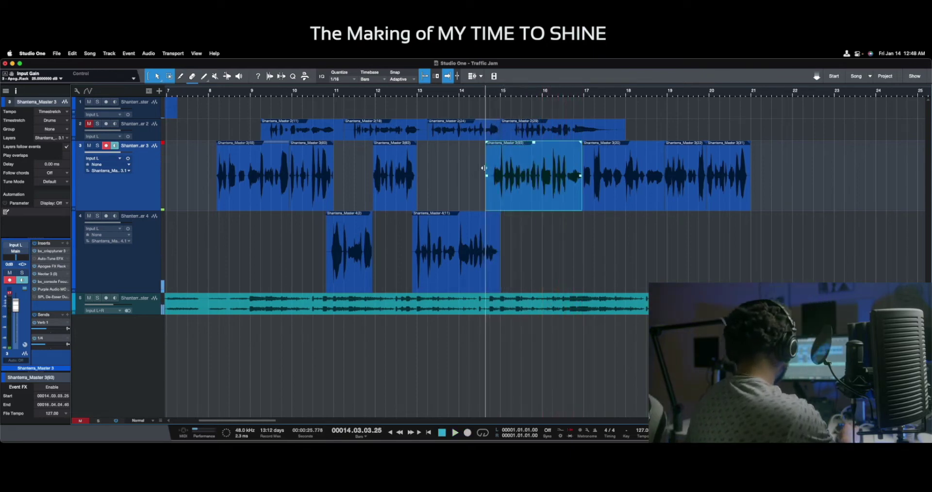
Record a new take of the response line on the fourth vocal track from 20.02.01 to past bar 23 and play it back
{"action": "key", "text": "space"}
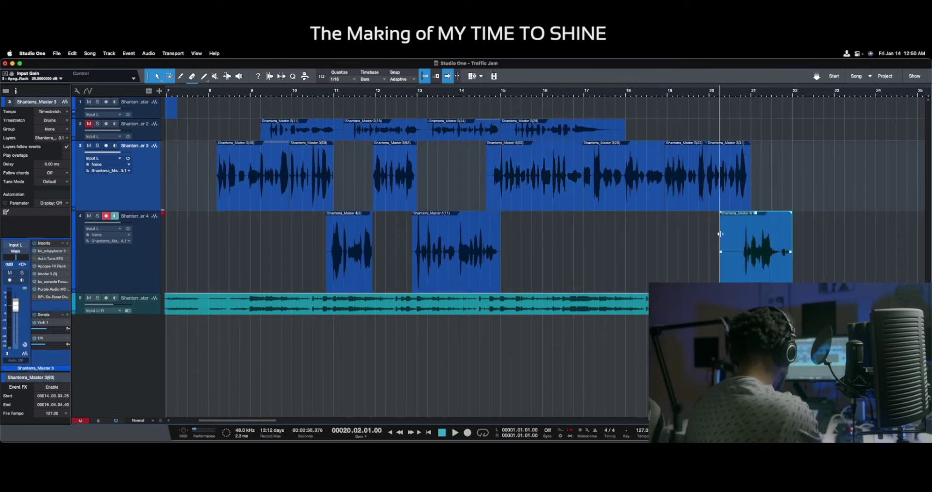
{"action": "key", "text": "space"}
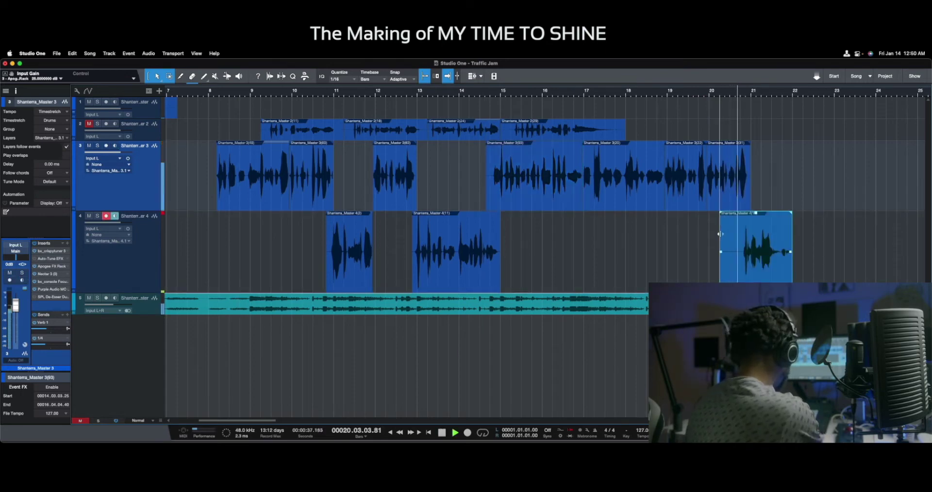
{"action": "key", "text": "KP_Multiply"}
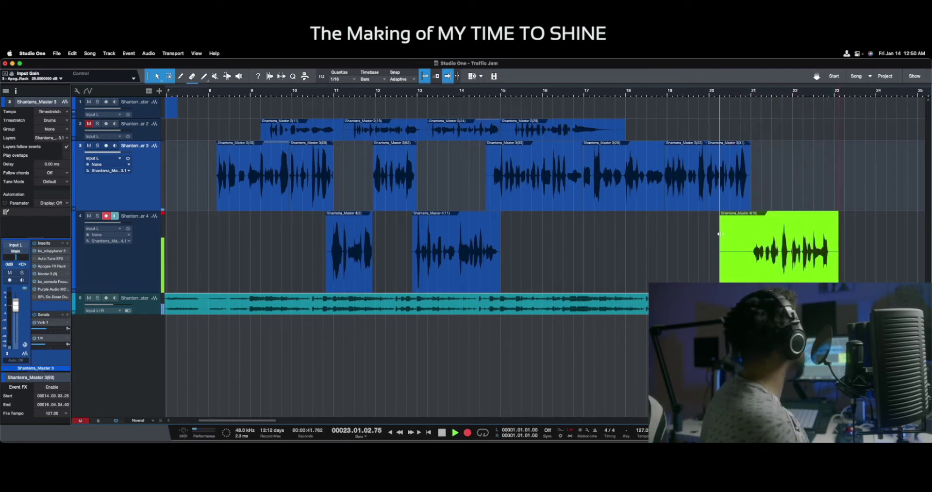
{"action": "key", "text": "space"}
{"action": "key", "text": "space"}
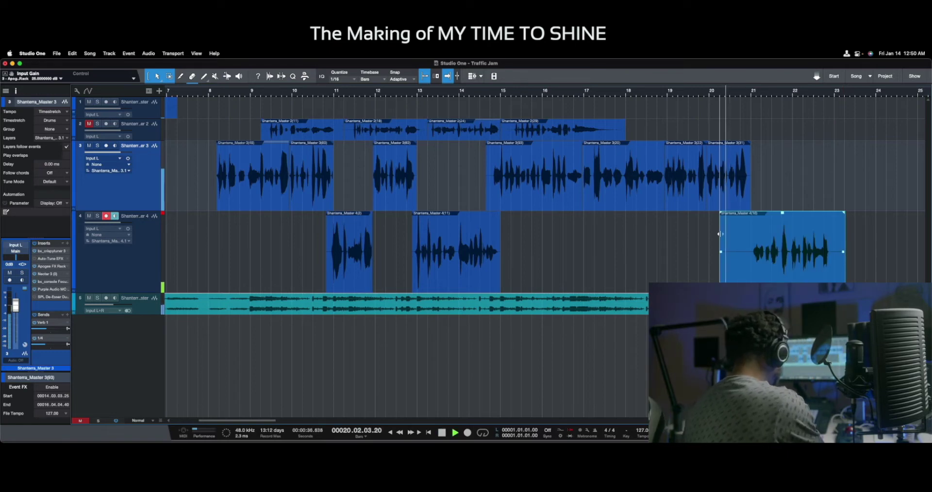
Split the new response take at bar 21, delete its silent lead-in and start another recording from 21.01.01
{"action": "left_click", "coordinate": [751, 240], "text": "alt"}
{"action": "key", "text": "Delete"}
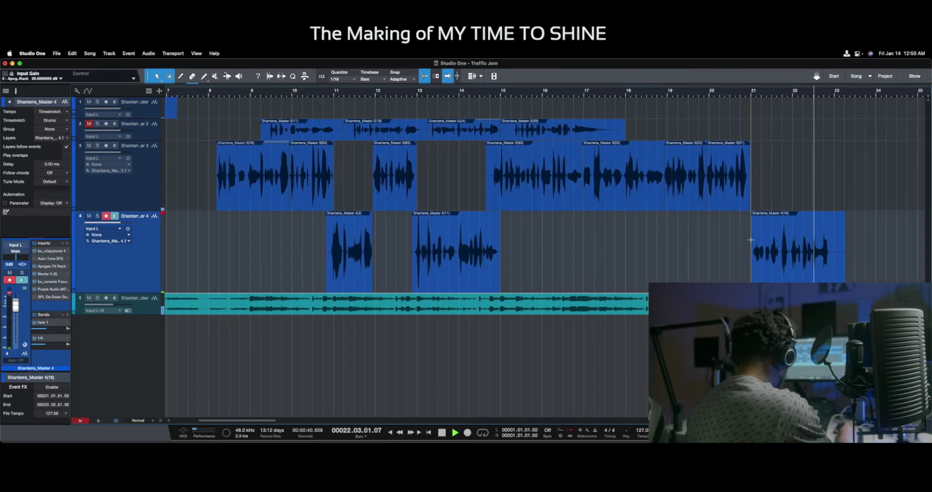
{"action": "key", "text": "space"}
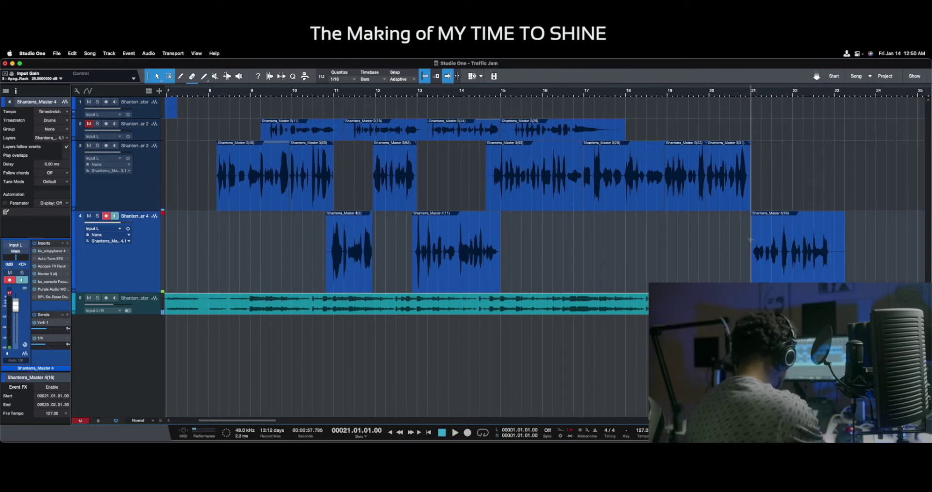
{"action": "key", "text": "KP_Multiply"}
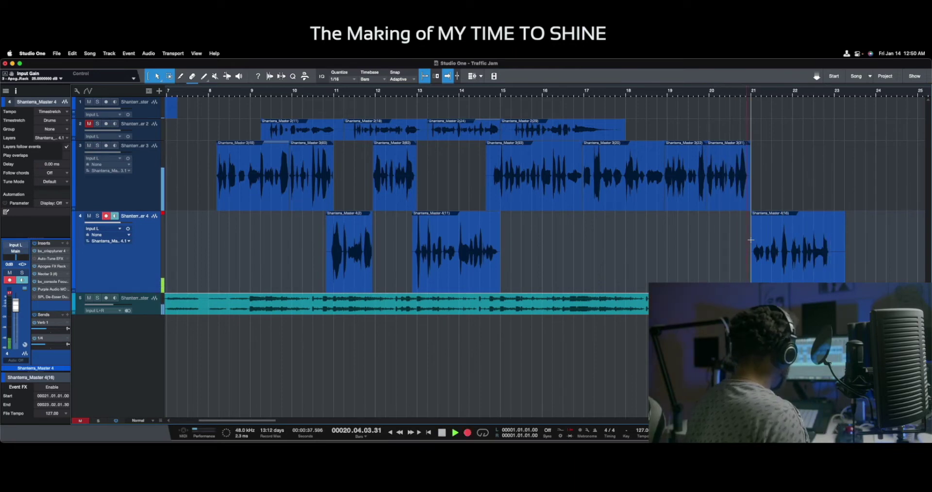
{"action": "key", "text": "space"}
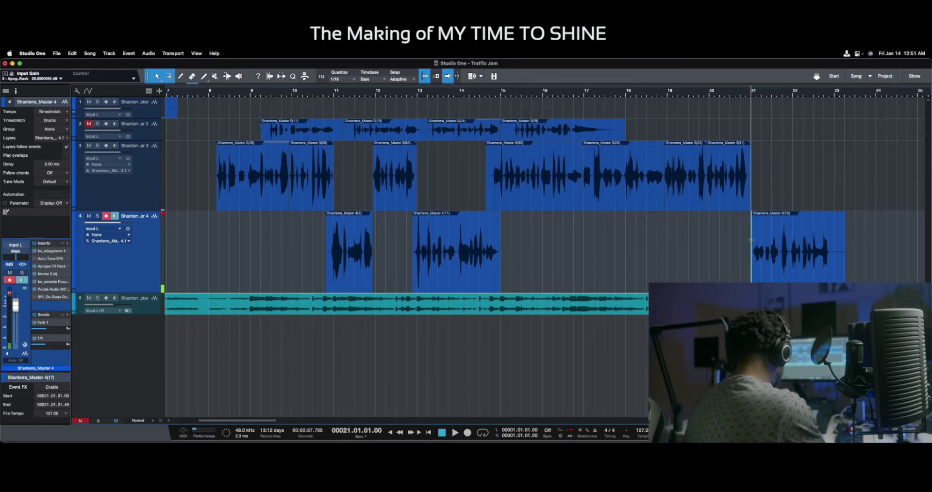
Record repeated takes of the response line on the fourth vocal track, starting at 21.01.01 and running past bar 23
{"action": "key", "text": "KP_Multiply"}
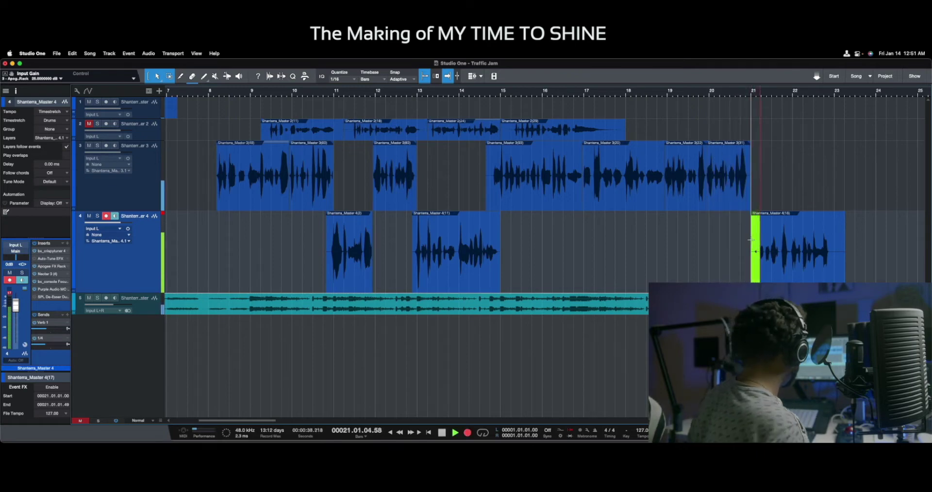
{"action": "key", "text": "space"}
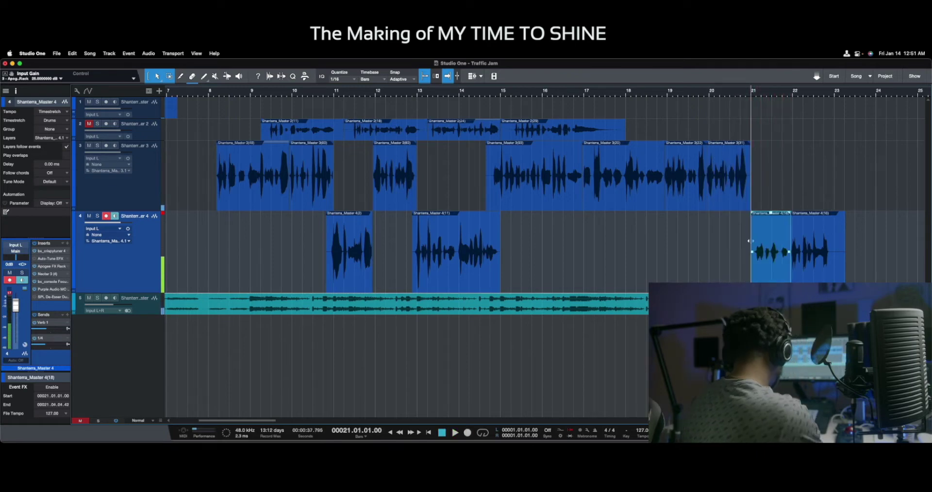
{"action": "key", "text": "KP_Multiply"}
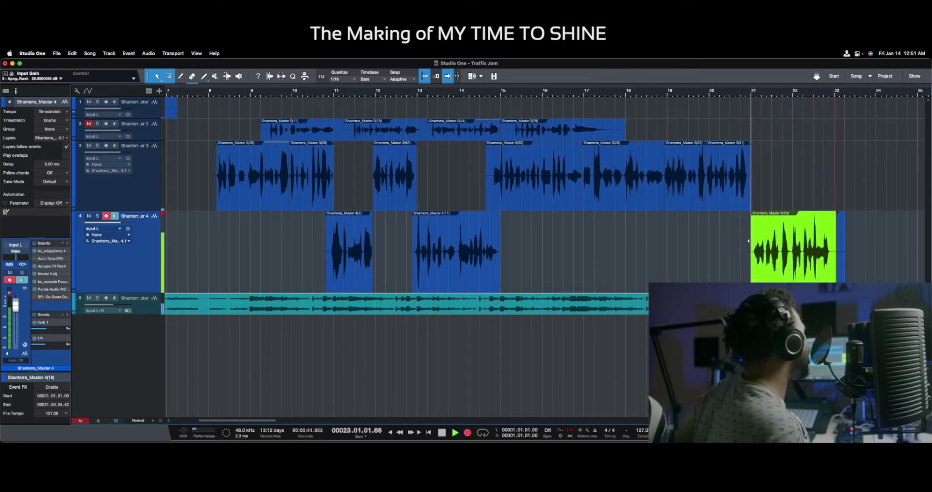
{"action": "key", "text": "space"}
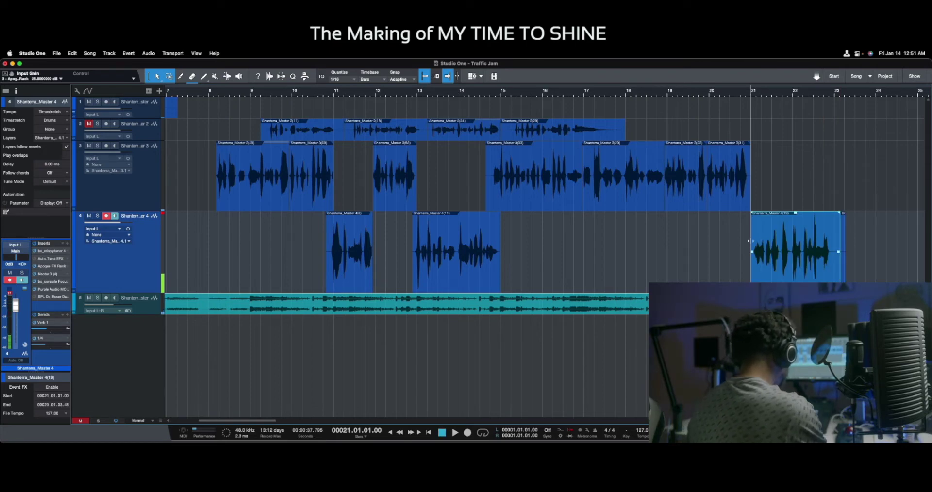
{"action": "key", "text": "space"}
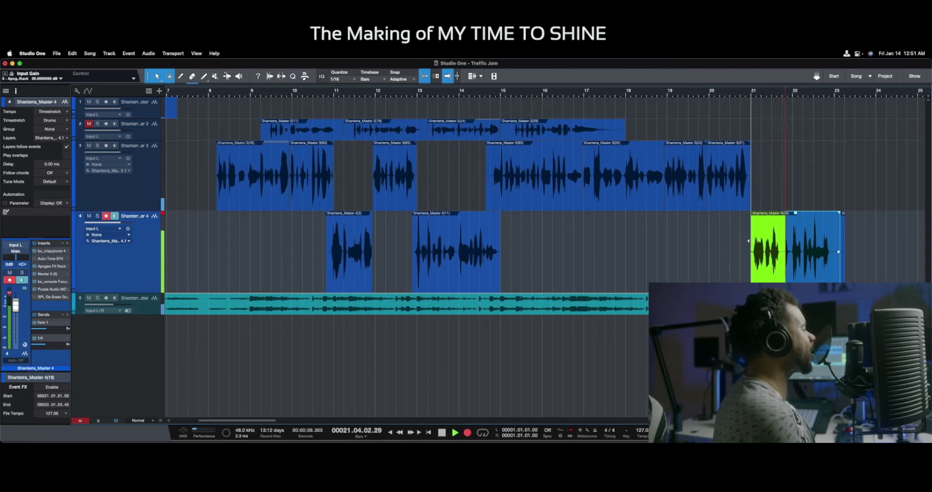
{"action": "key", "text": "space"}
{"action": "key", "text": "space"}
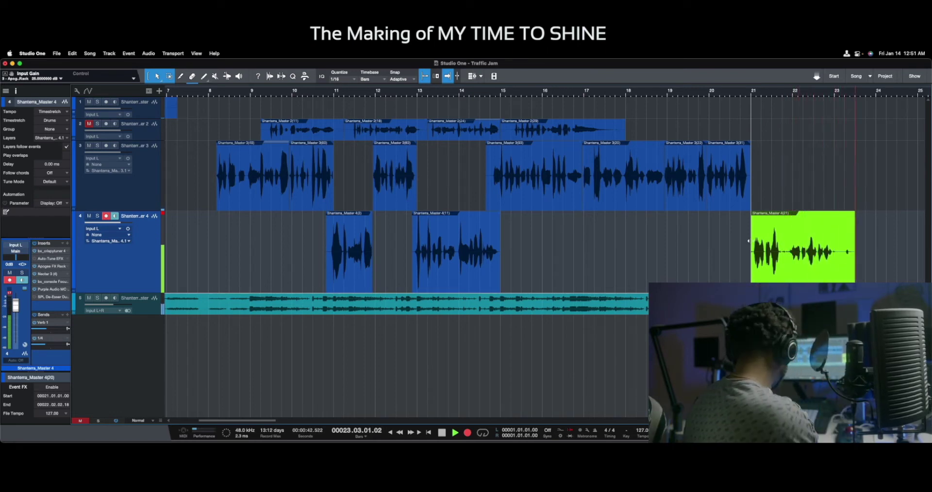
{"action": "key", "text": "space"}
{"action": "key", "text": "space"}
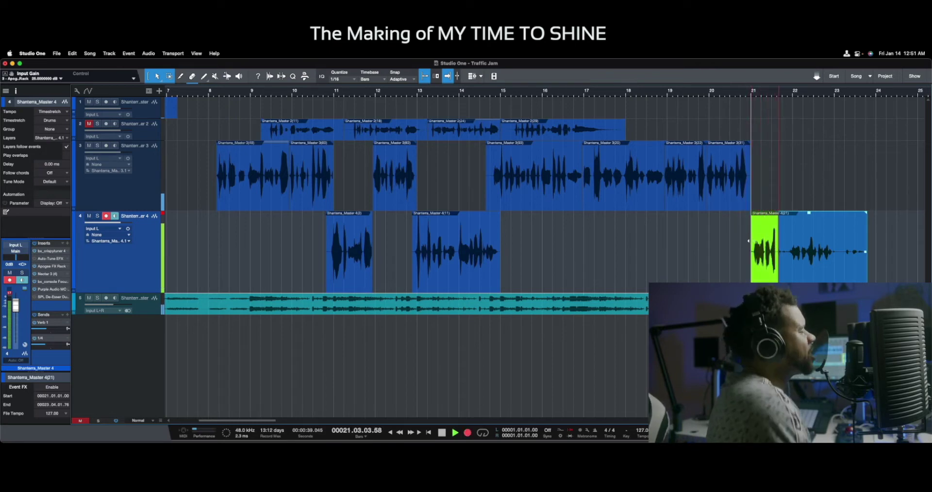
{"action": "key", "text": "space"}
{"action": "key", "text": "space"}
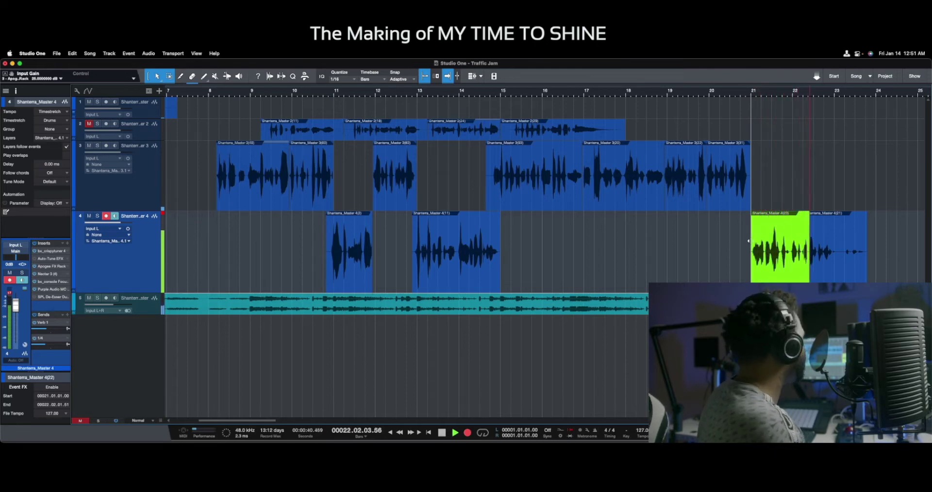
{"action": "key", "text": "super+space"}
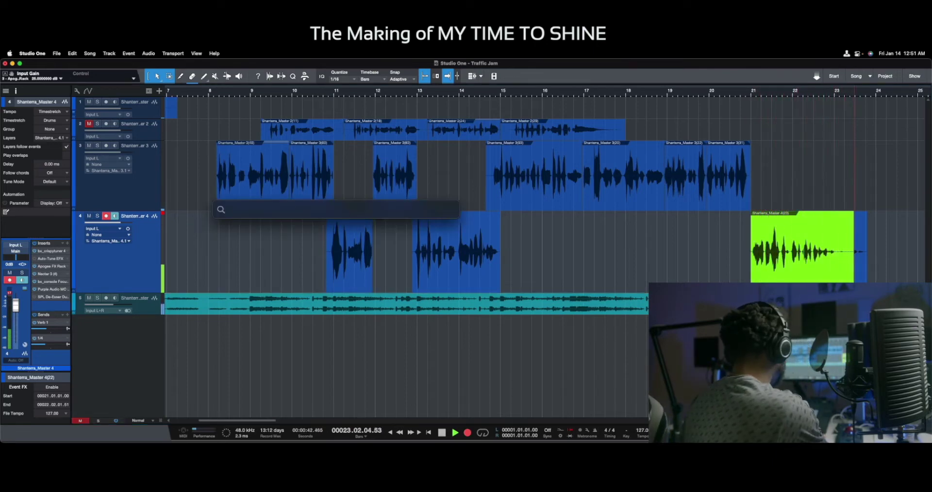
{"action": "key", "text": "Escape"}
{"action": "key", "text": "space"}
Set the start position to 20.03.04, record new response takes over the fourth vocal track and play back the last one
{"action": "left_click", "coordinate": [738, 238]}
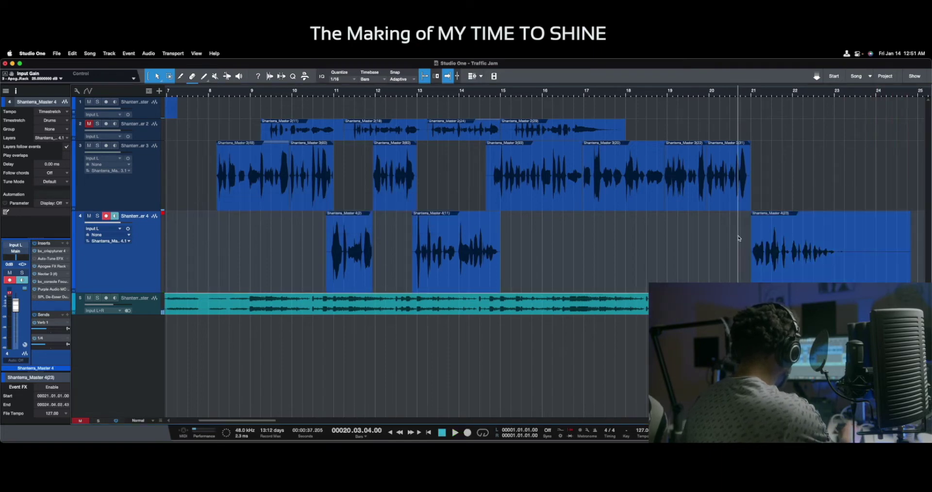
{"action": "key", "text": "space"}
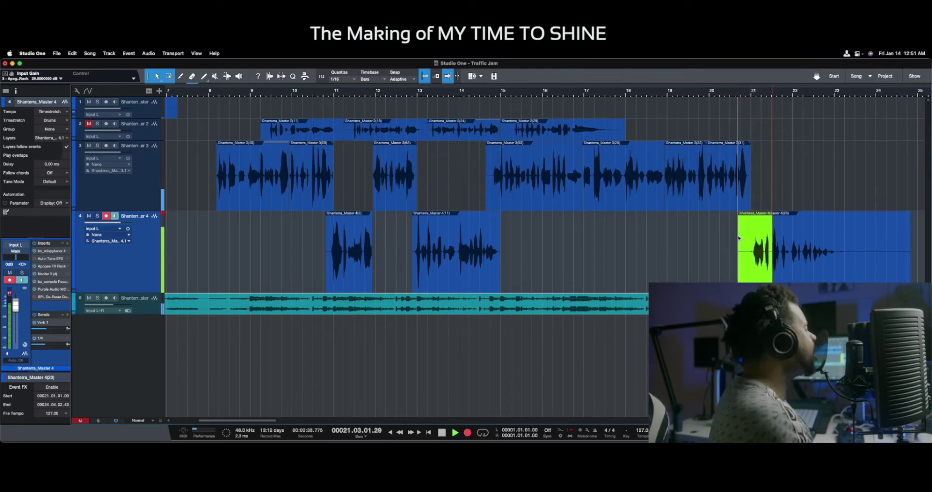
{"action": "key", "text": "space"}
{"action": "key", "text": "space"}
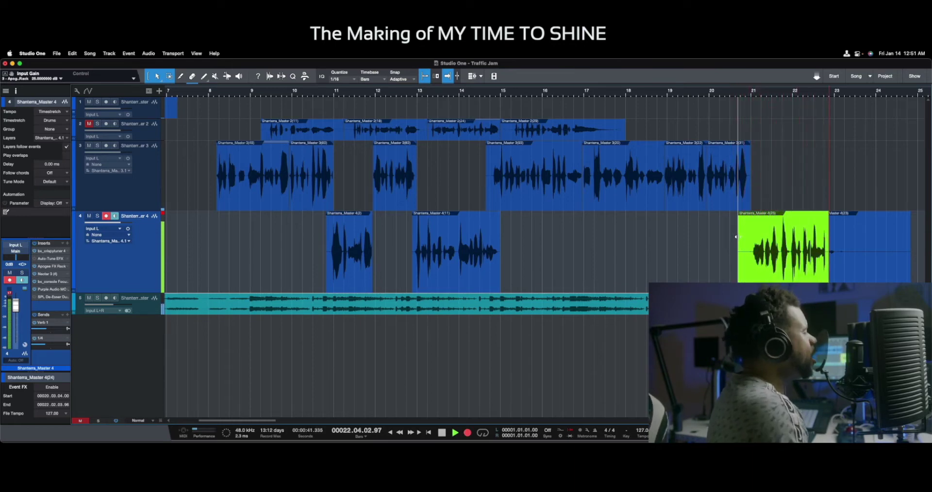
{"action": "key", "text": "space"}
{"action": "key", "text": "space"}
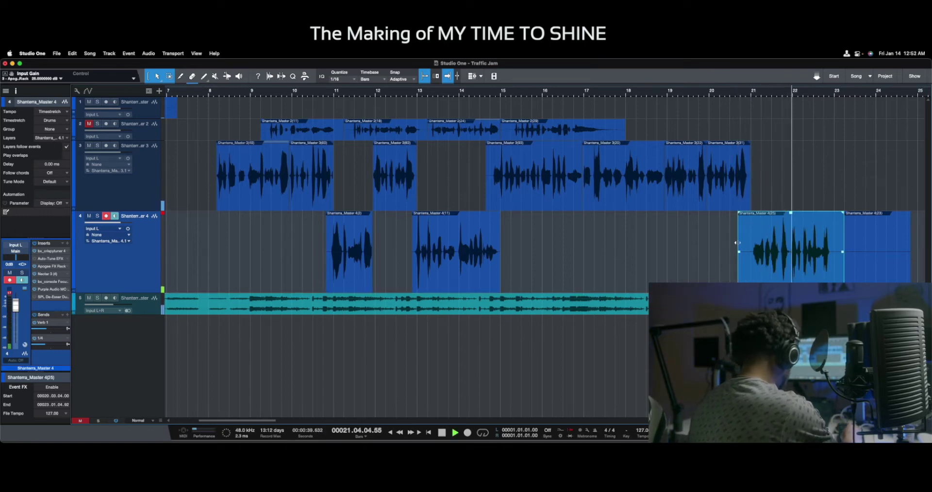
{"action": "key", "text": "space"}
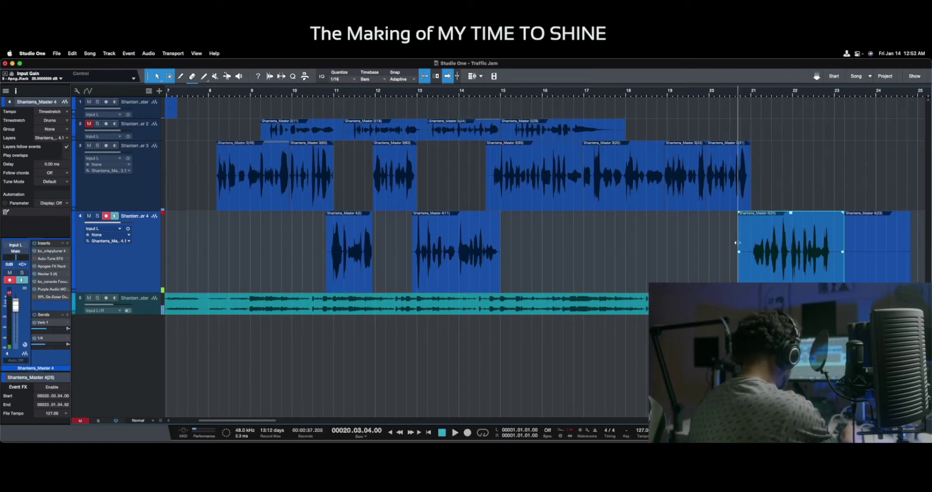
Record the response line from 20.03.04 to about bar 23, play it back and record it once more
{"action": "key", "text": "space"}
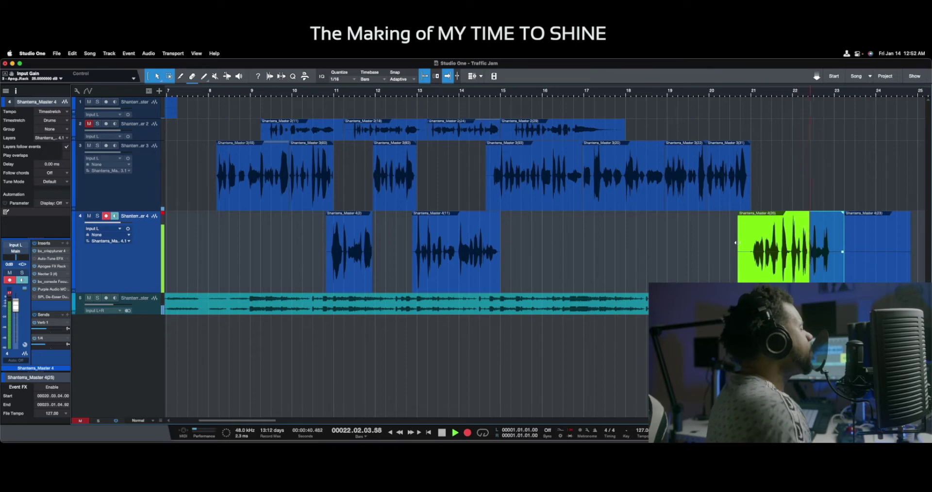
{"action": "key", "text": "space"}
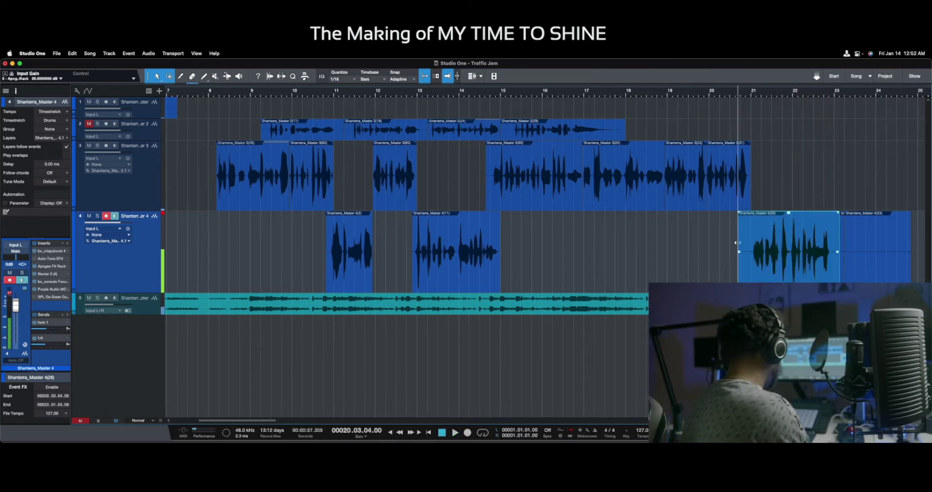
{"action": "key", "text": "space"}
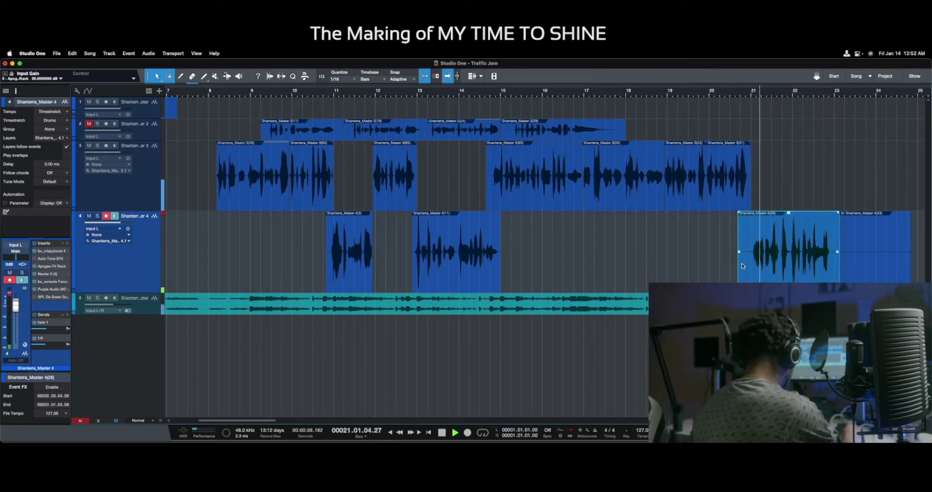
{"action": "key", "text": "space"}
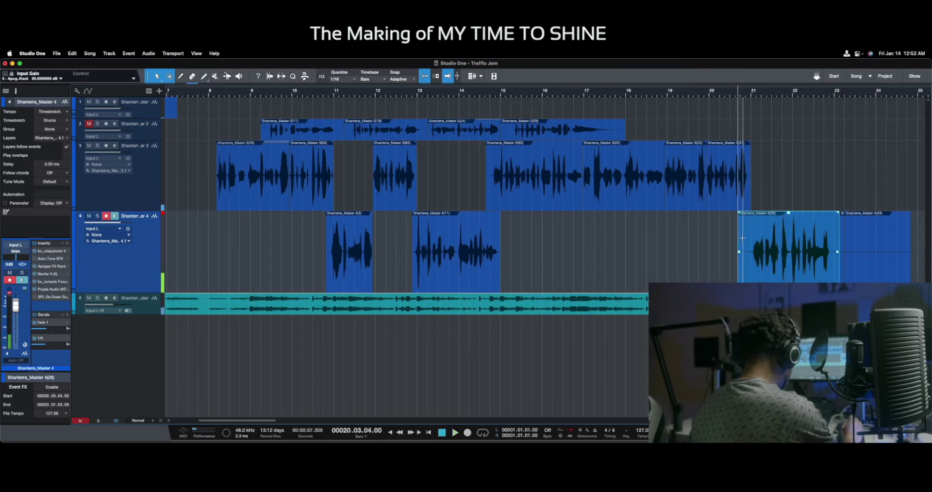
{"action": "key", "text": "space"}
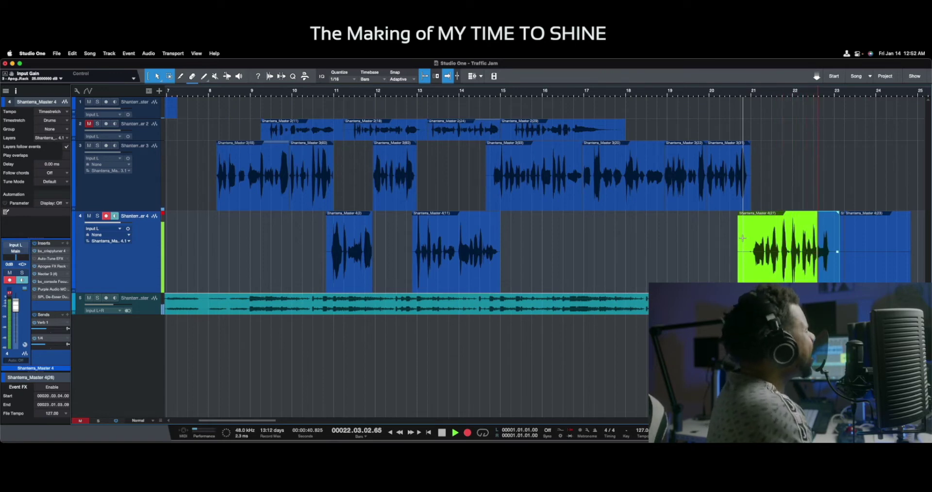
{"action": "key", "text": "space"}
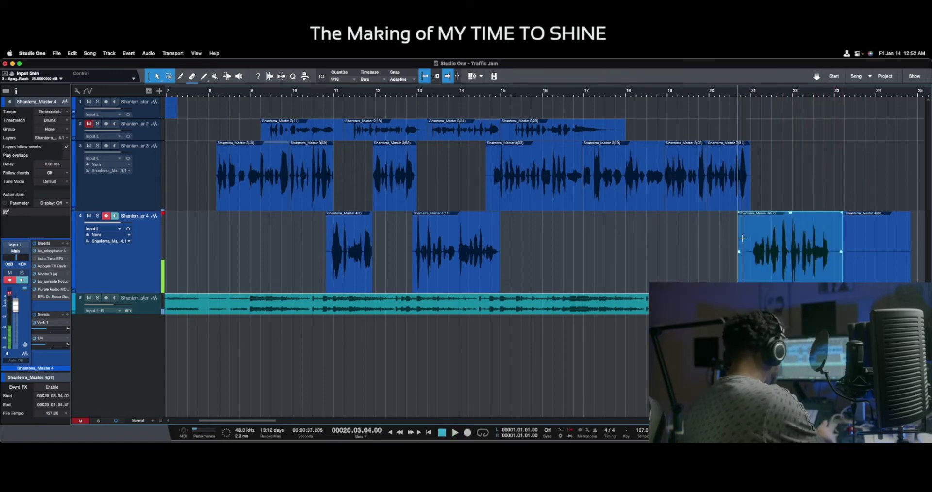
Keep re-recording the response line on the fourth vocal track from around 20.03 to past bar 23
{"action": "key", "text": "KP_Multiply"}
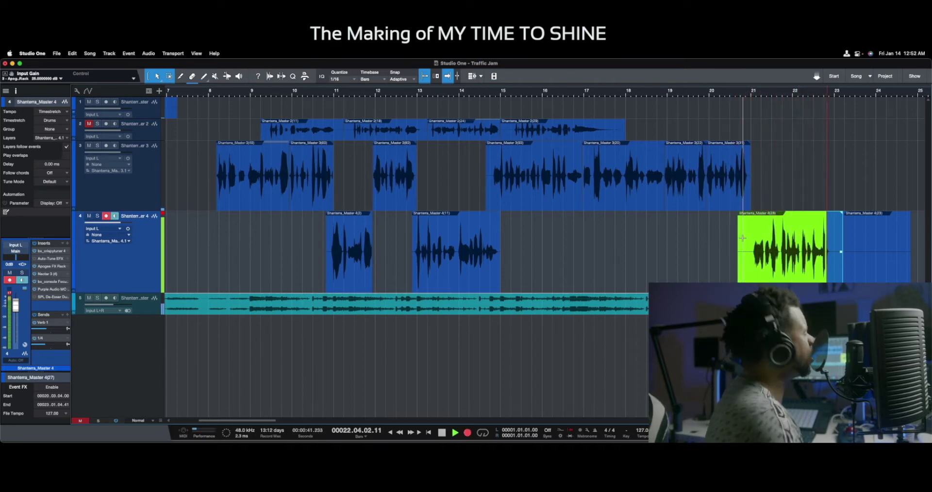
{"action": "key", "text": "space"}
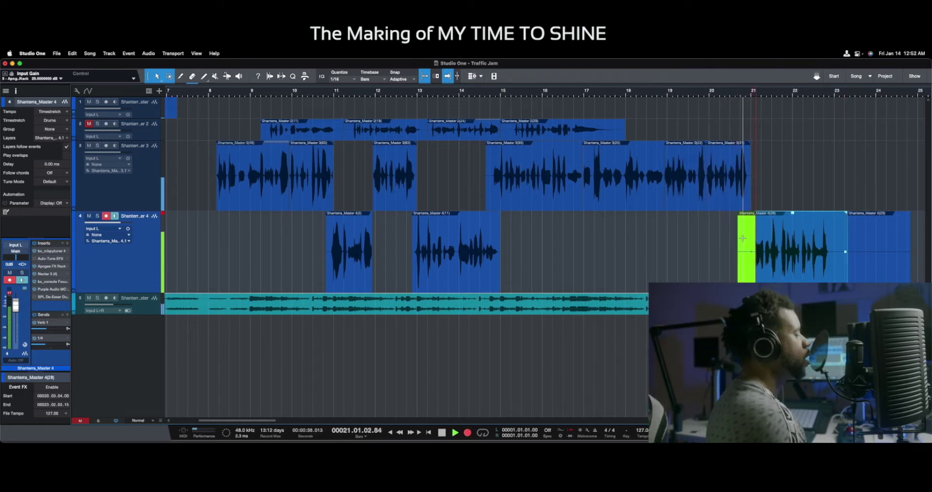
{"action": "key", "text": "space"}
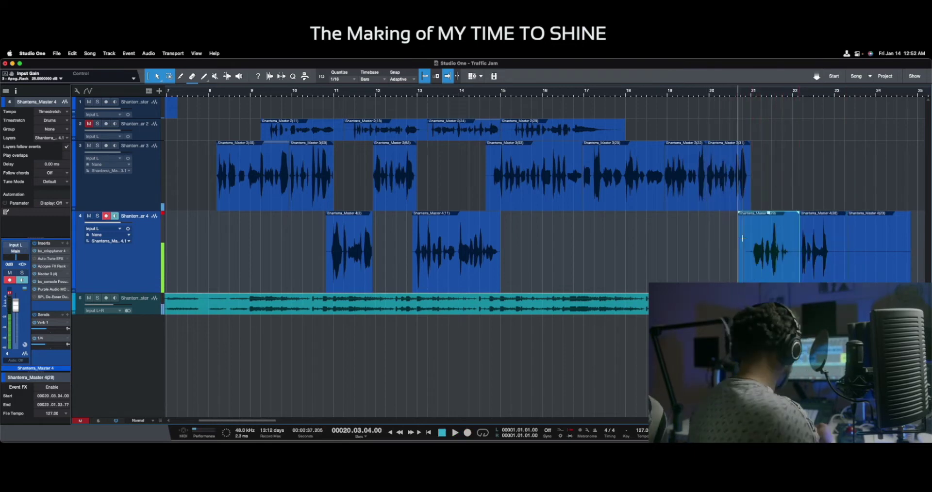
{"action": "key", "text": "KP_Multiply"}
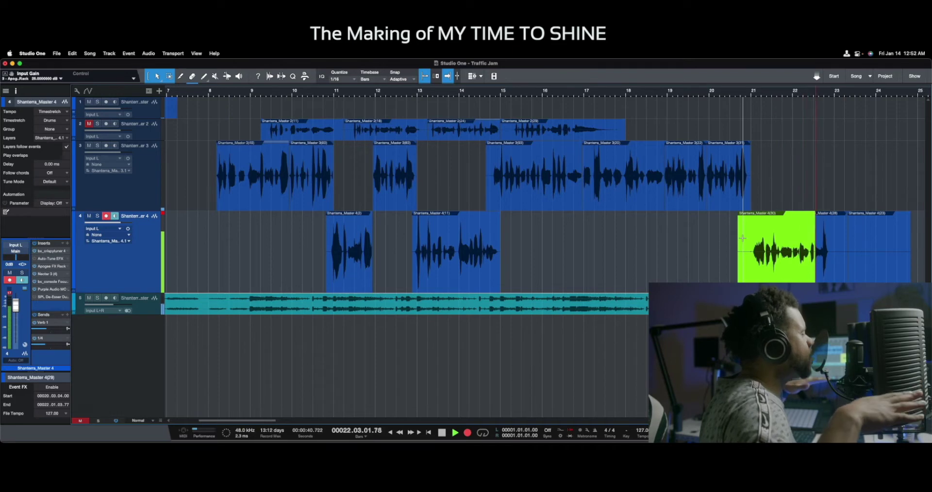
{"action": "key", "text": "space"}
{"action": "key", "text": "KP_Multiply"}
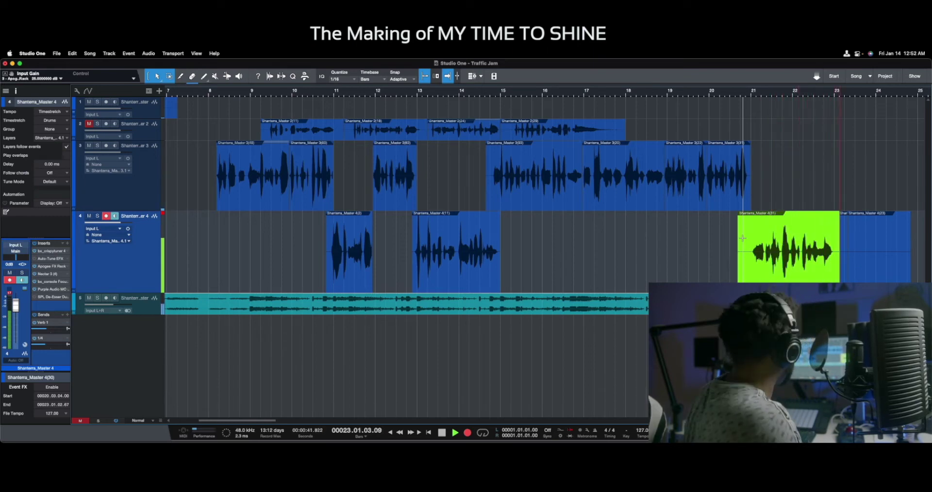
{"action": "key", "text": "space"}
{"action": "key", "text": "KP_Multiply"}
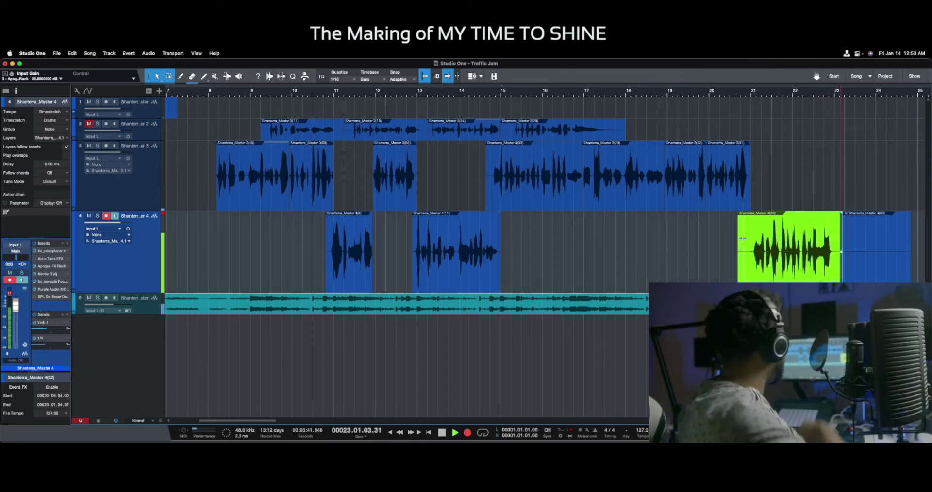
{"action": "key", "text": "space"}
{"action": "key", "text": "space"}
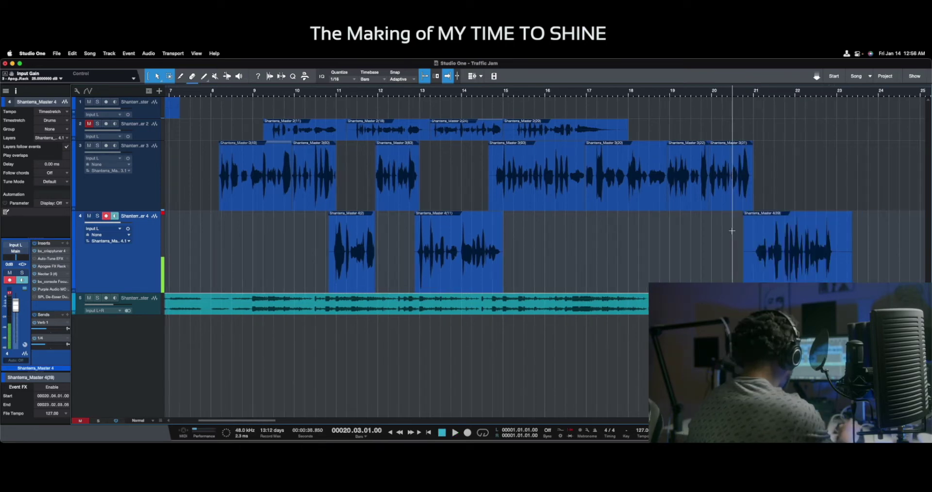
{"action": "key", "text": "KP_Multiply"}
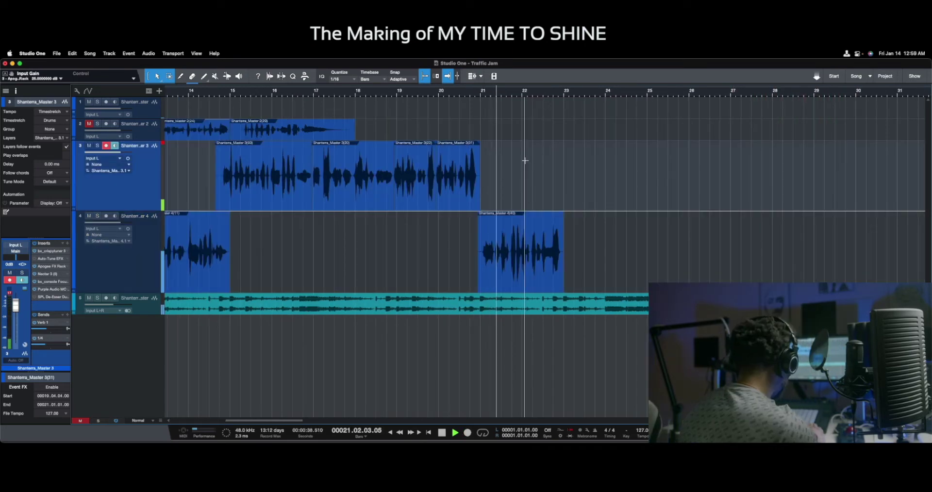
Record the next lead phrase on the third vocal track from 22.01.01 to about bar 25 and play it back
{"action": "key", "text": "KP_Multiply"}
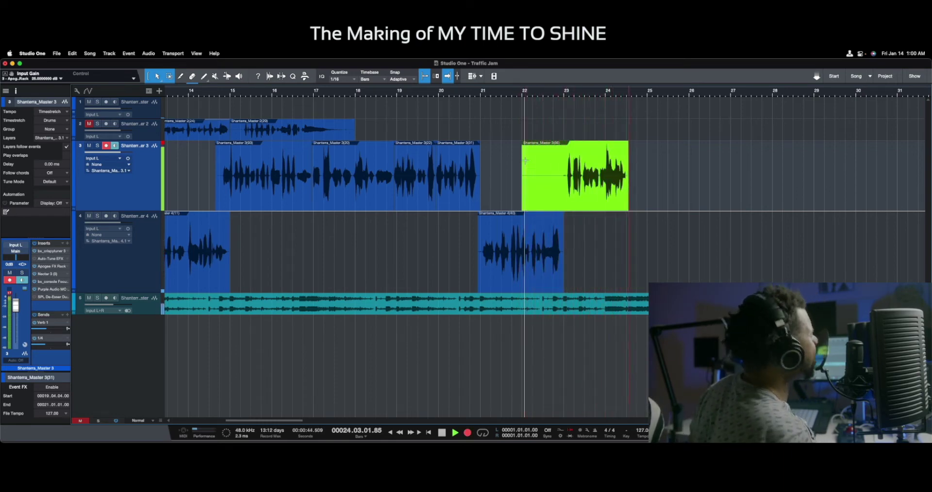
{"action": "key", "text": "space"}
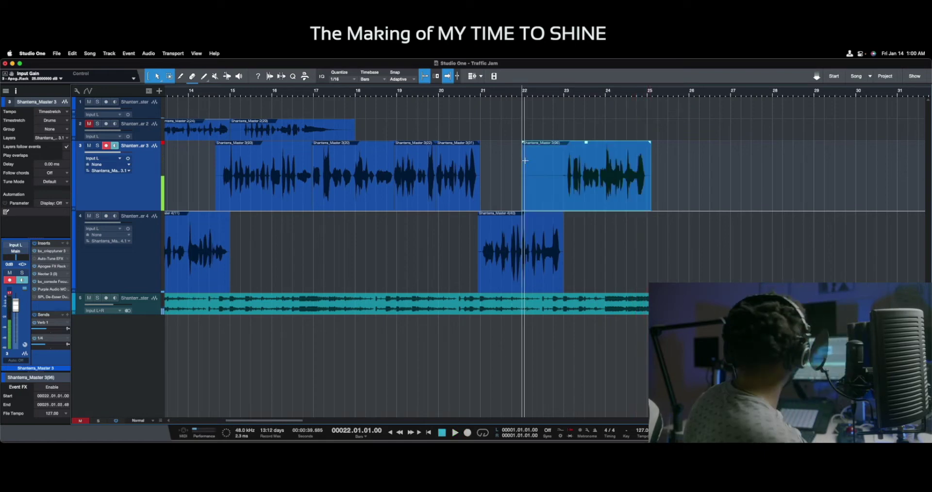
{"action": "key", "text": "space"}
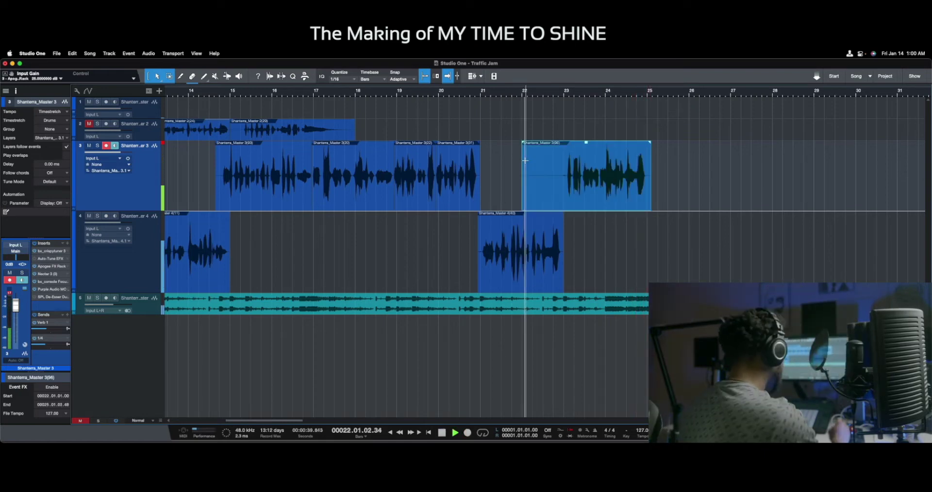
Trim the silent start of the new lead take on the third vocal track to 22.04.03 and place the playback position there
{"action": "left_click", "coordinate": [559, 170]}
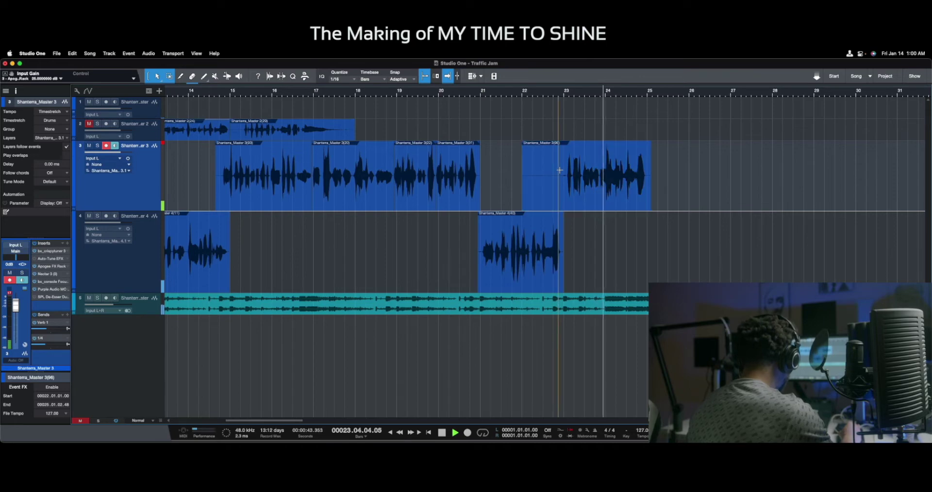
{"action": "key", "text": "a"}
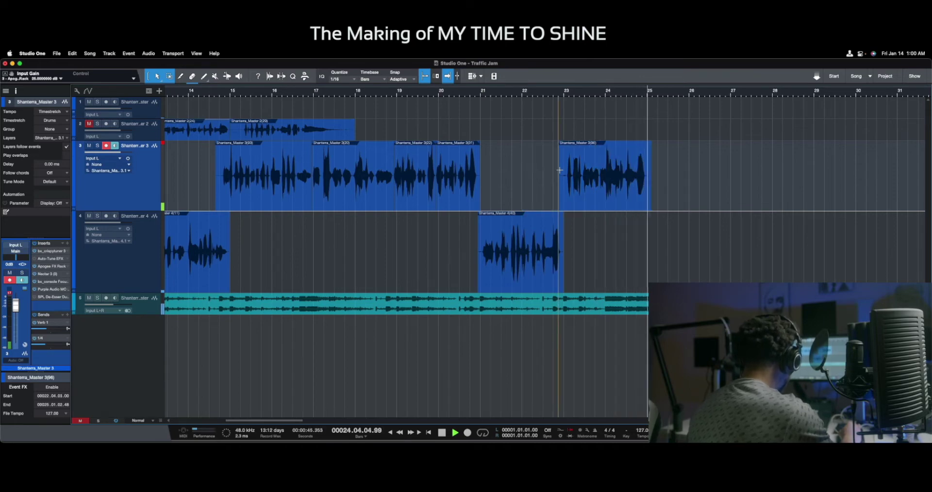
{"action": "key", "text": "space"}
{"action": "left_click", "coordinate": [559, 170]}
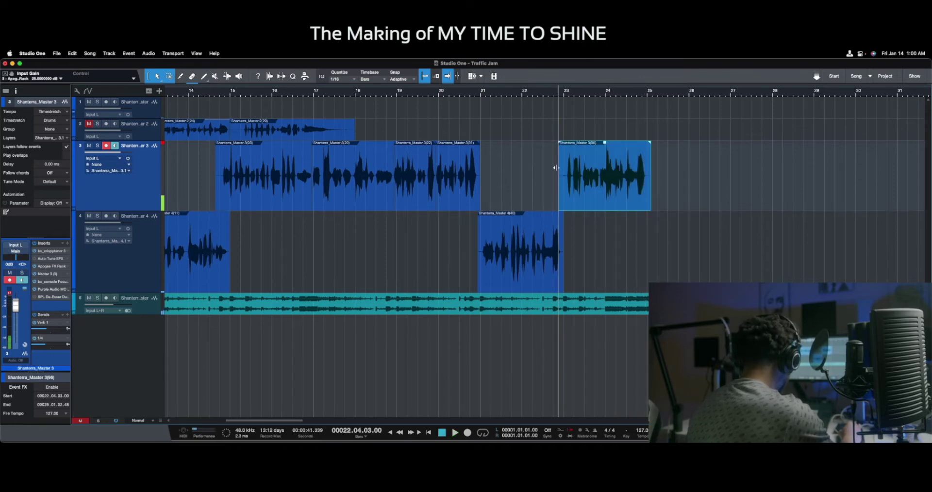
Record repeated takes of the lead phrase on the third vocal track from 22.04.03 to about bar 25
{"action": "key", "text": "KP_Multiply"}
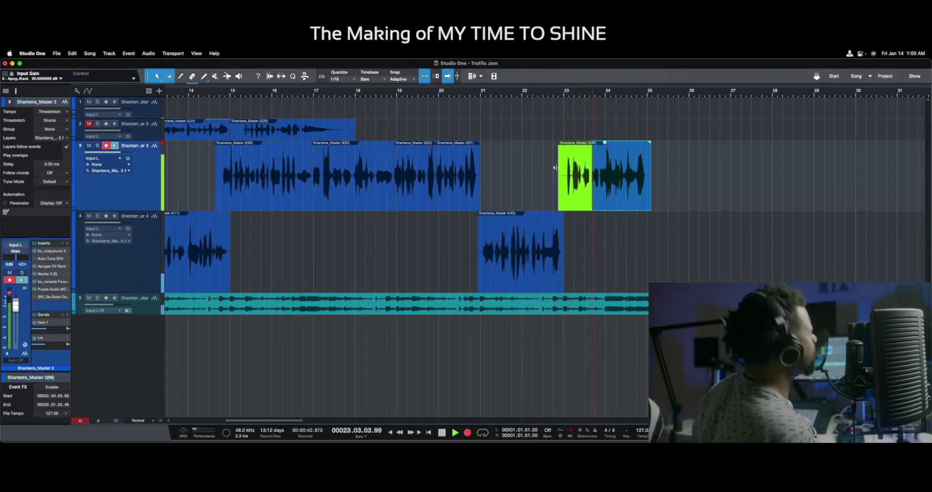
{"action": "key", "text": "space"}
{"action": "key", "text": "KP_Multiply"}
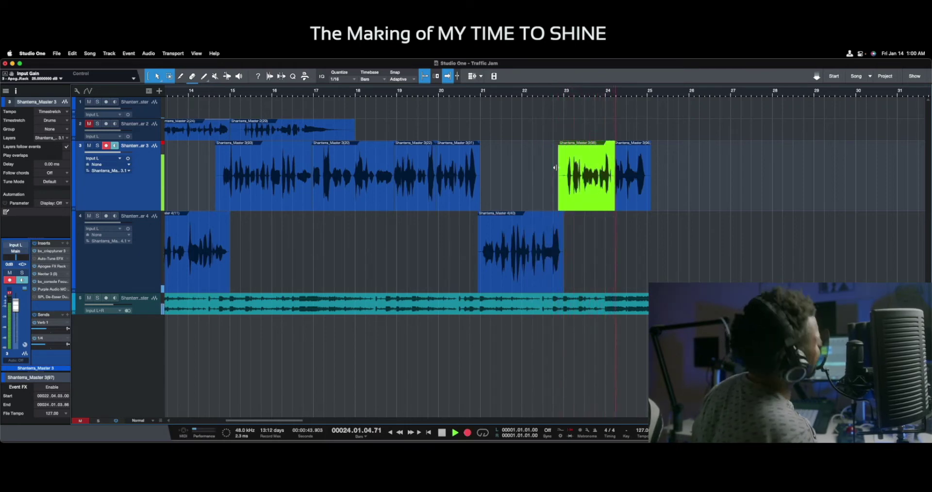
{"action": "key", "text": "space"}
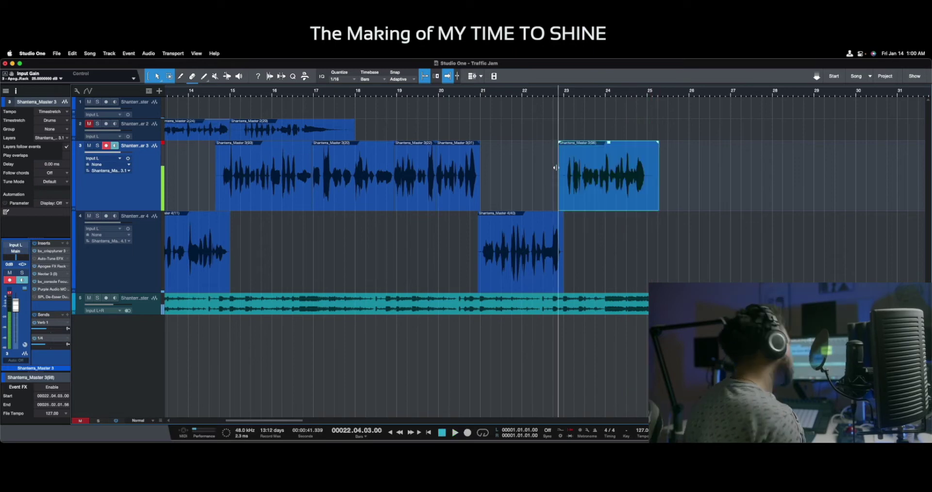
{"action": "key", "text": "KP_Multiply"}
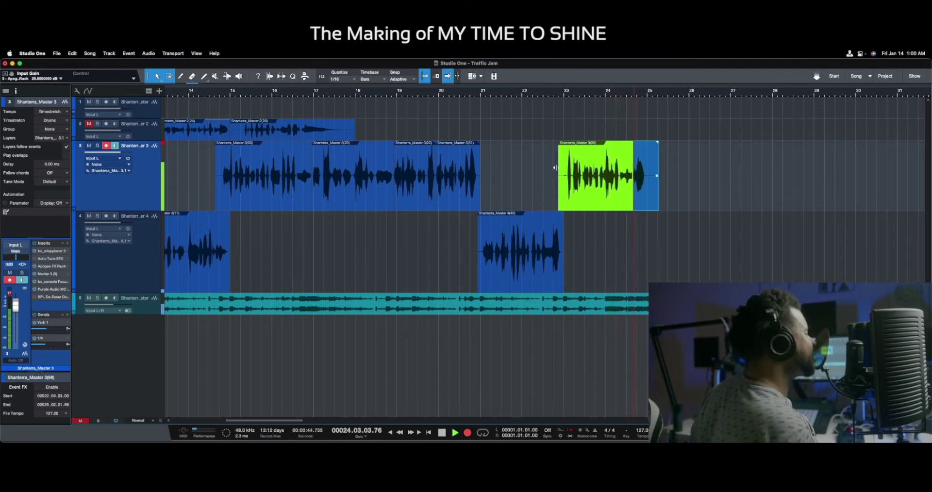
{"action": "key", "text": "space"}
Record another lead take from 22.04.03, play it back and record the phrase once more
{"action": "key", "text": "KP_Multiply"}
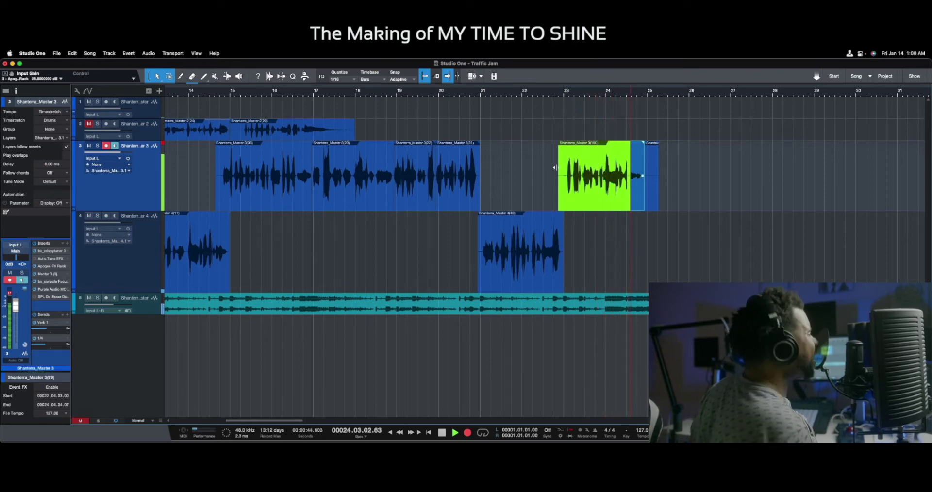
{"action": "key", "text": "space"}
{"action": "key", "text": "space"}
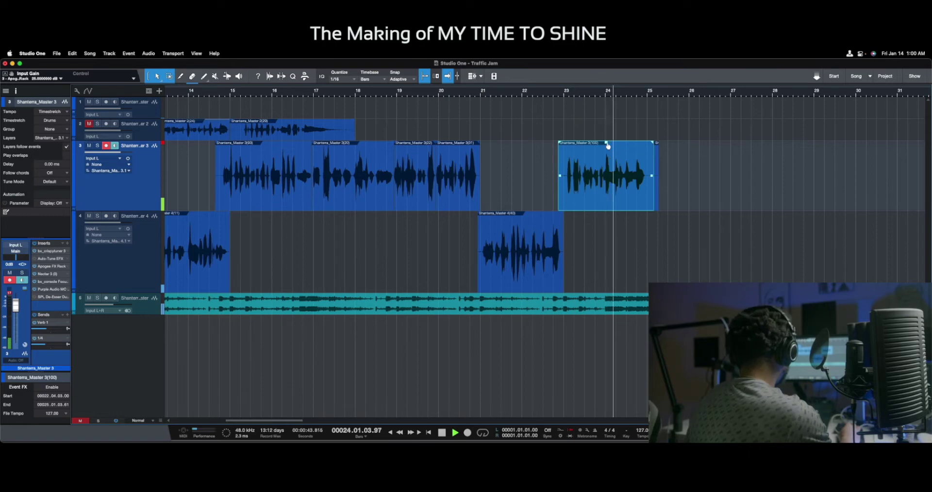
{"action": "key", "text": "space"}
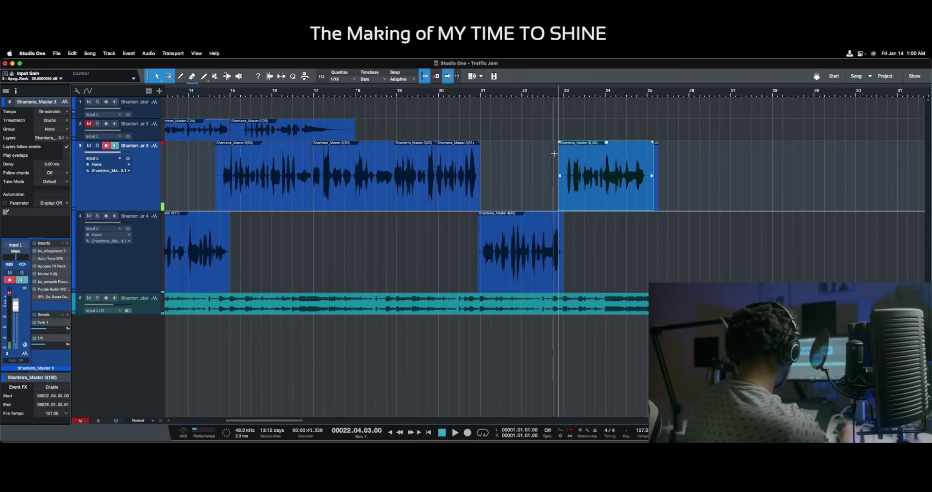
{"action": "key", "text": "space"}
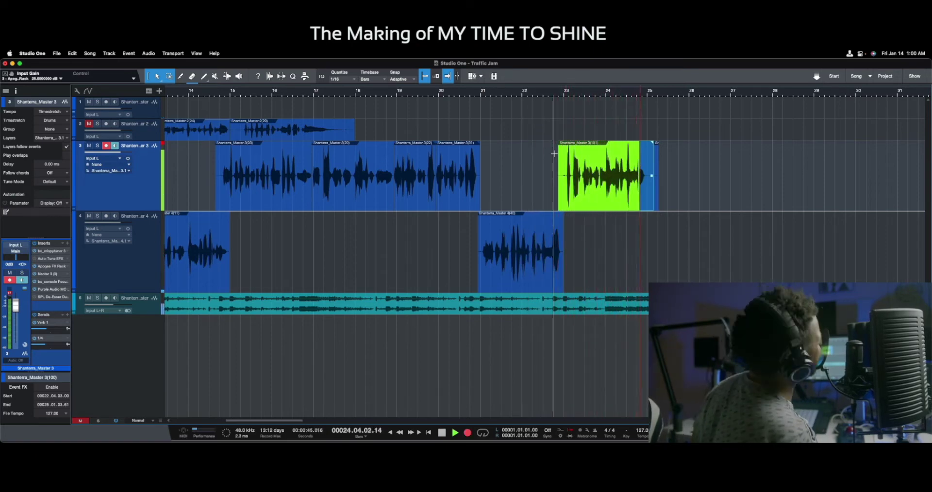
{"action": "key", "text": "space"}
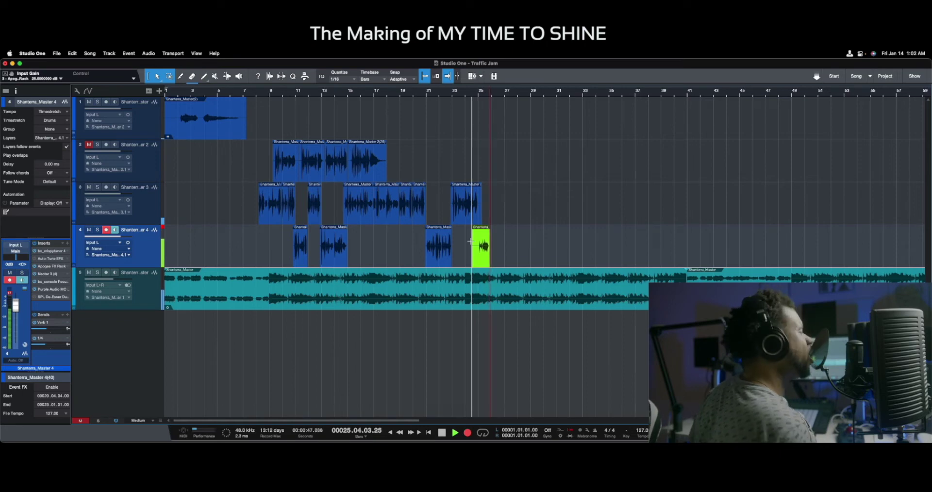
Finish the response take after bar 24 on the fourth vocal track and record the next lead phrase from 26.03.01 on the third
{"action": "key", "text": "space"}
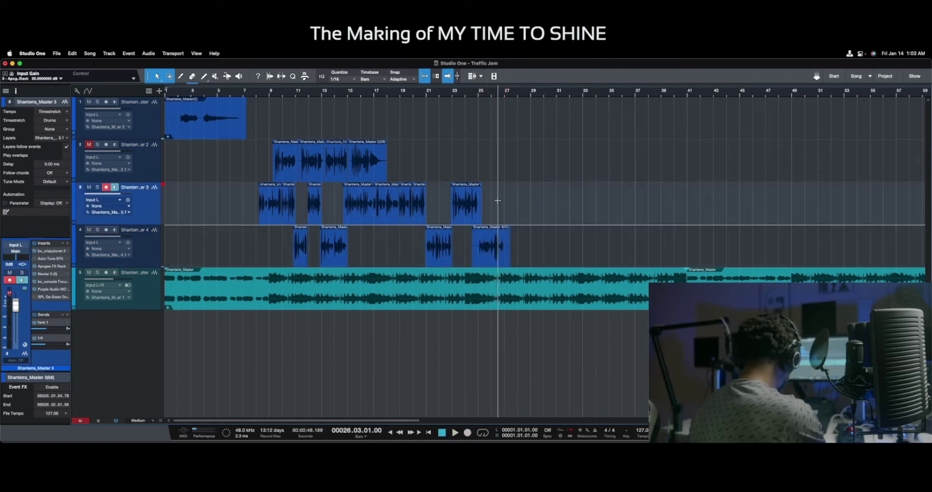
{"action": "key", "text": "space"}
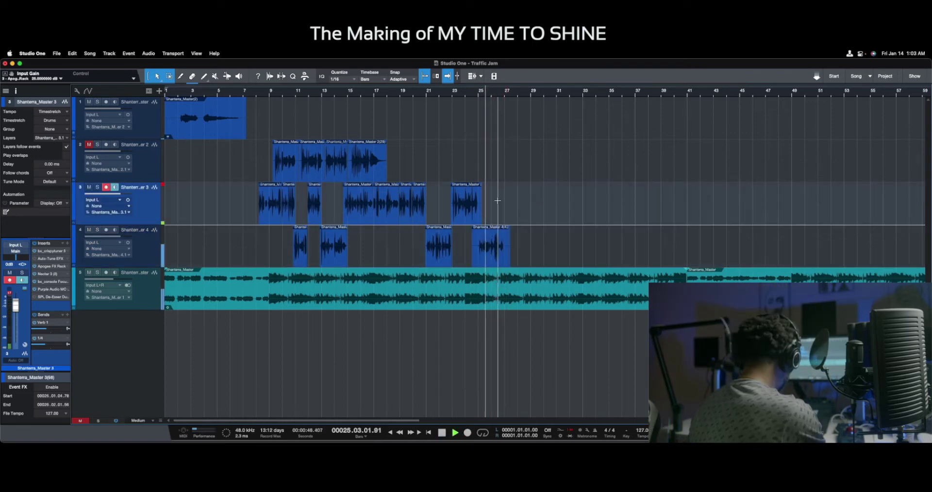
{"action": "key", "text": "KP_Multiply"}
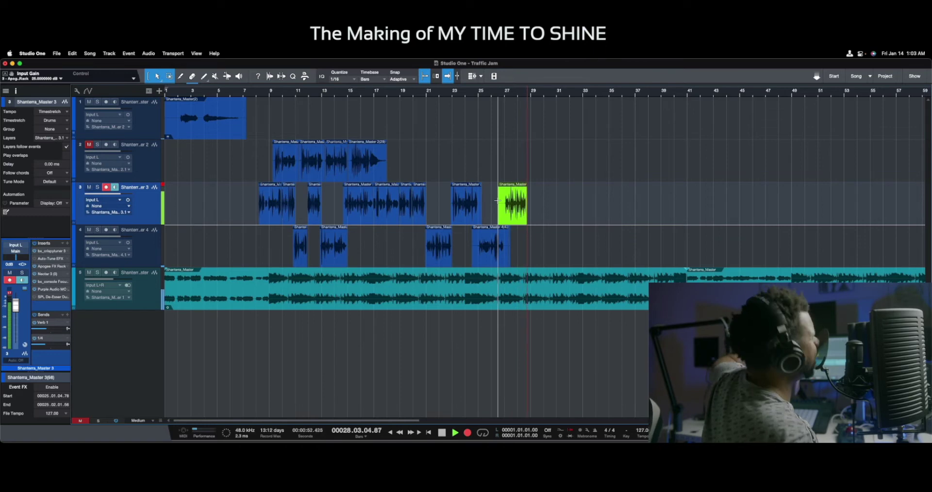
{"action": "key", "text": "space"}
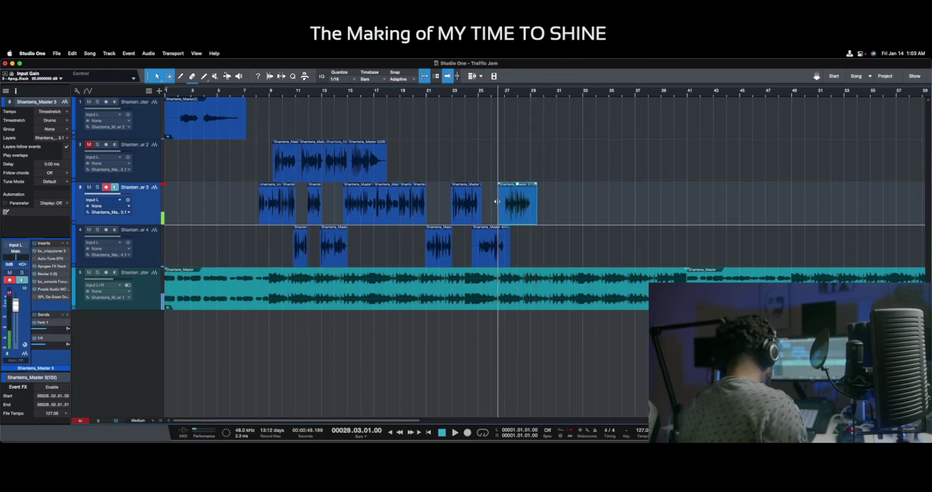
{"action": "key", "text": "space"}
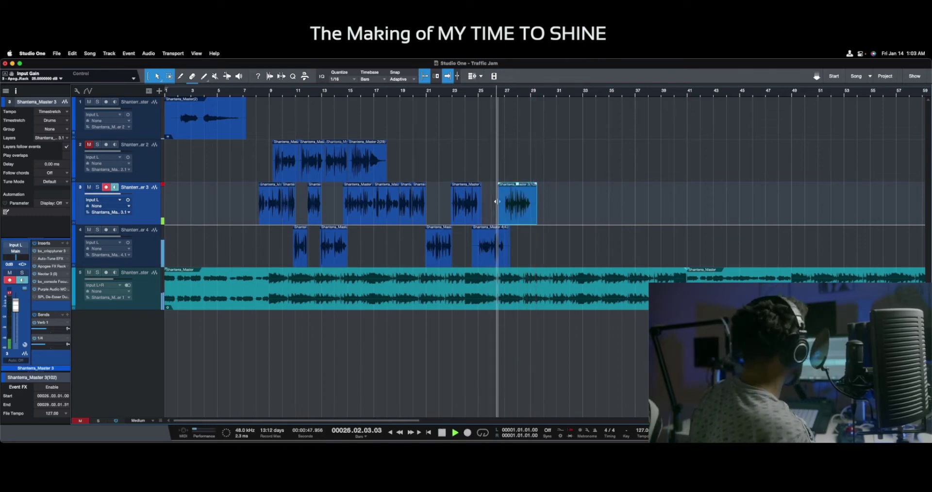
{"action": "key", "text": "KP_Multiply"}
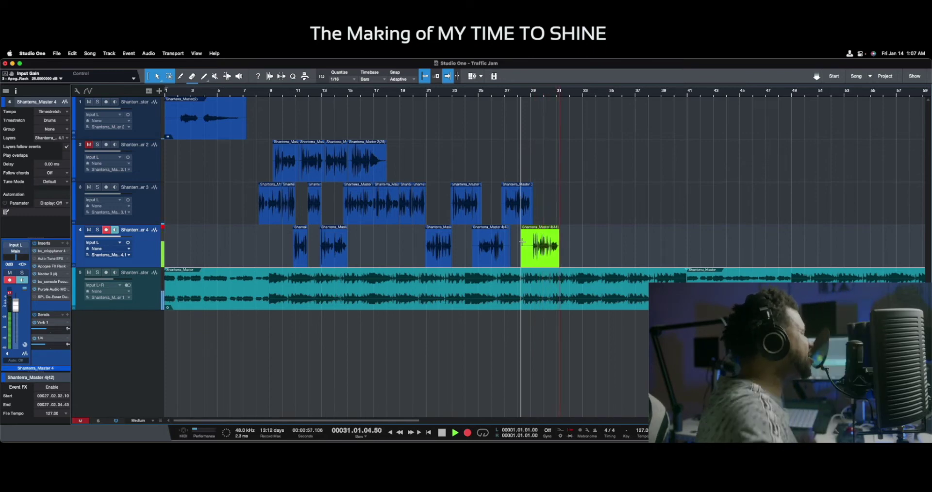
End the response take near bar 28 and re-record the earlier response line on the fourth vocal track from 24.02.01 to about bar 27
{"action": "key", "text": "space"}
{"action": "key", "text": "space"}
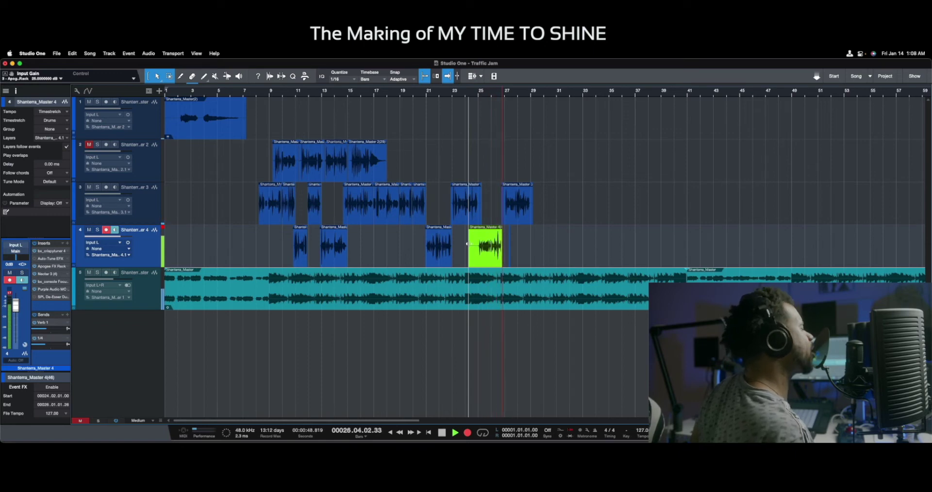
{"action": "key", "text": "space"}
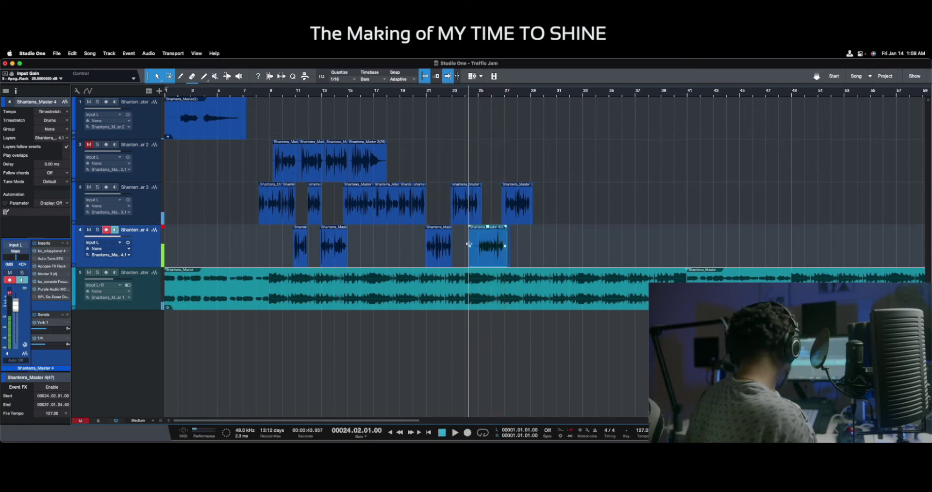
{"action": "key", "text": "space"}
{"action": "key", "text": "KP_Multiply"}
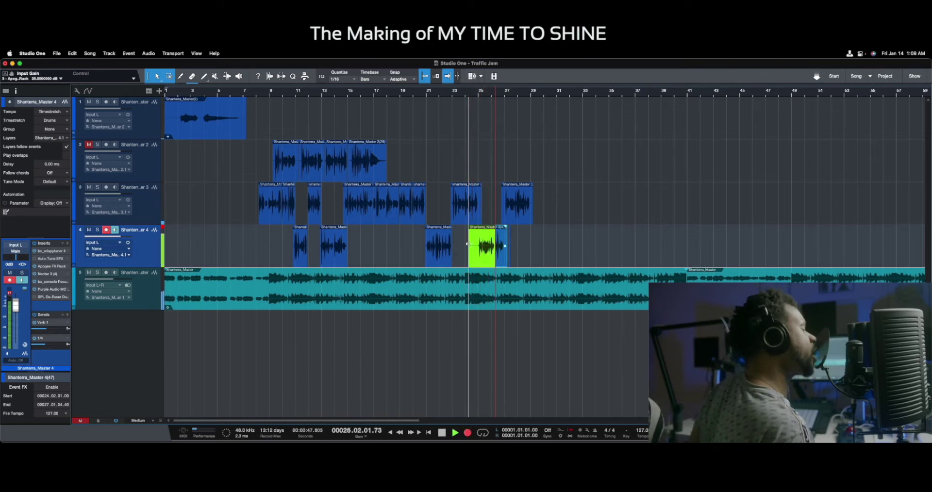
{"action": "key", "text": "space"}
Arm the fourth vocal track and record two takes of the response line from 28.03.01 to about bar 31
{"action": "key", "text": "space"}
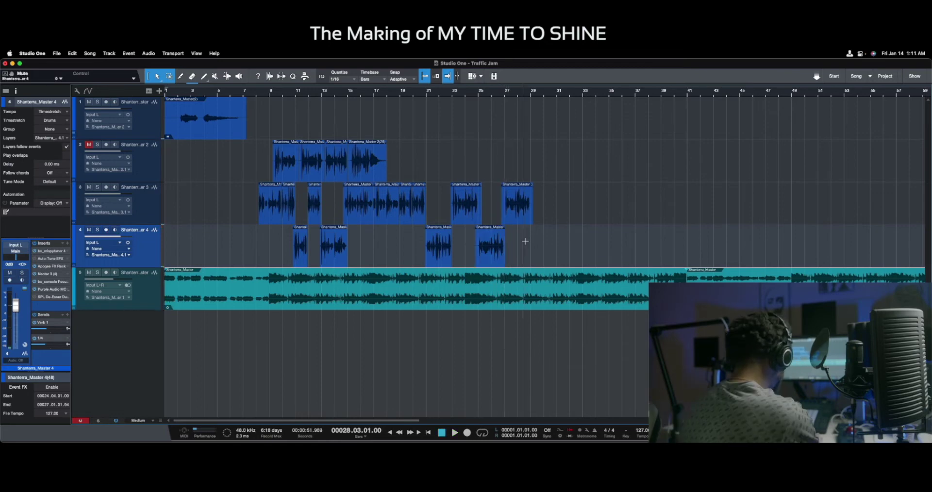
{"action": "key", "text": "KP_Multiply"}
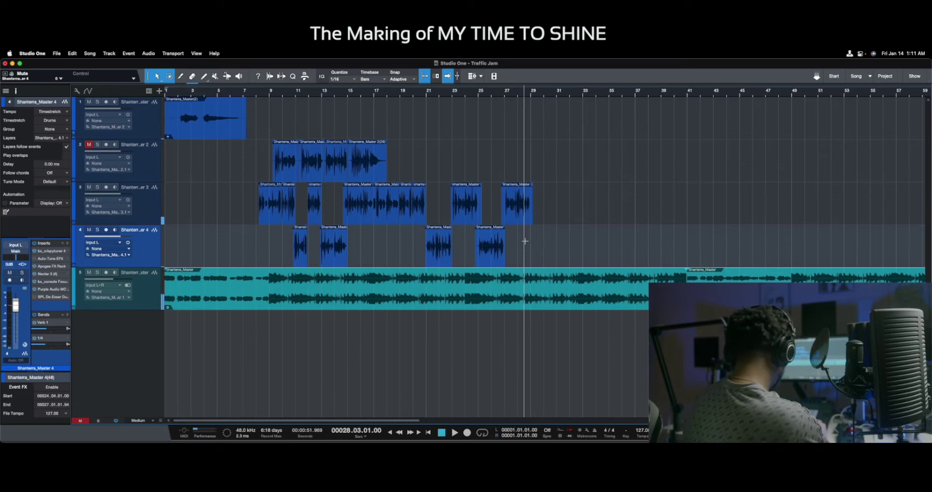
{"action": "key", "text": "r"}
{"action": "key", "text": "space"}
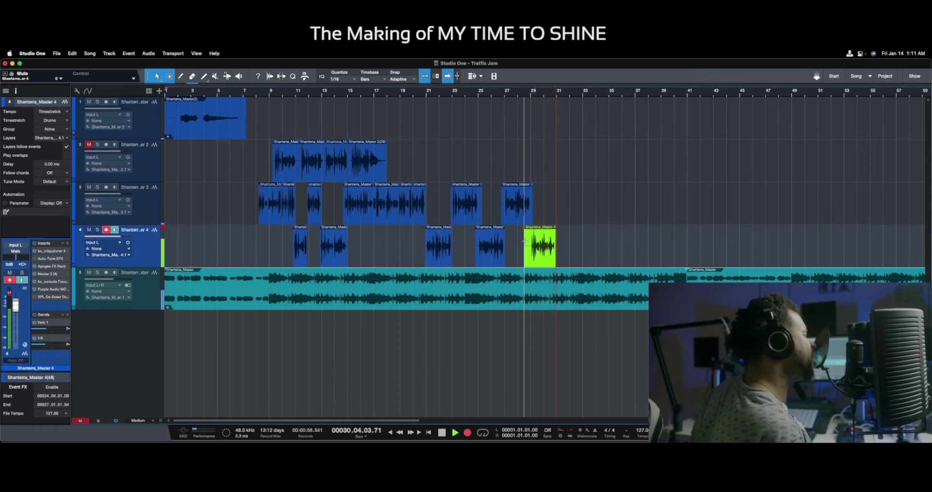
{"action": "key", "text": "space"}
{"action": "key", "text": "space"}
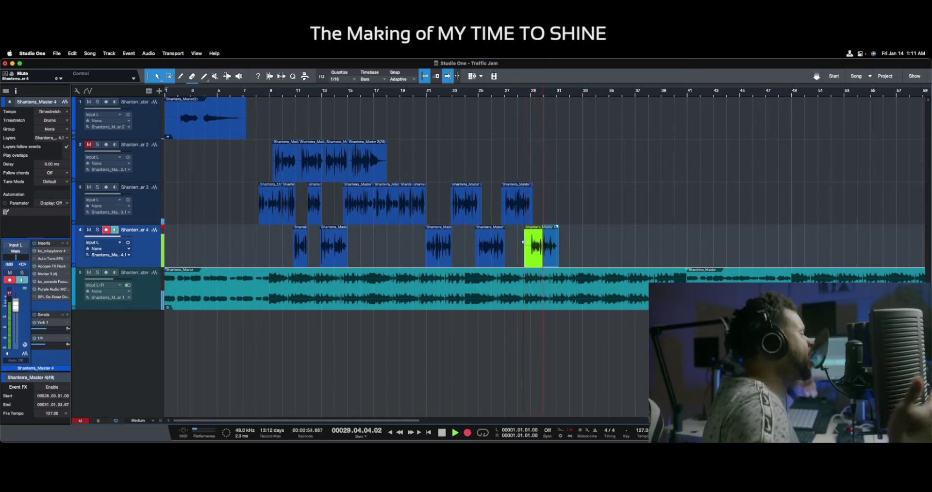
{"action": "key", "text": "space"}
Record the next lead phrase on the third vocal track from 30.03.01 to about bar 33 and play it back
{"action": "key", "text": "KP_Multiply"}
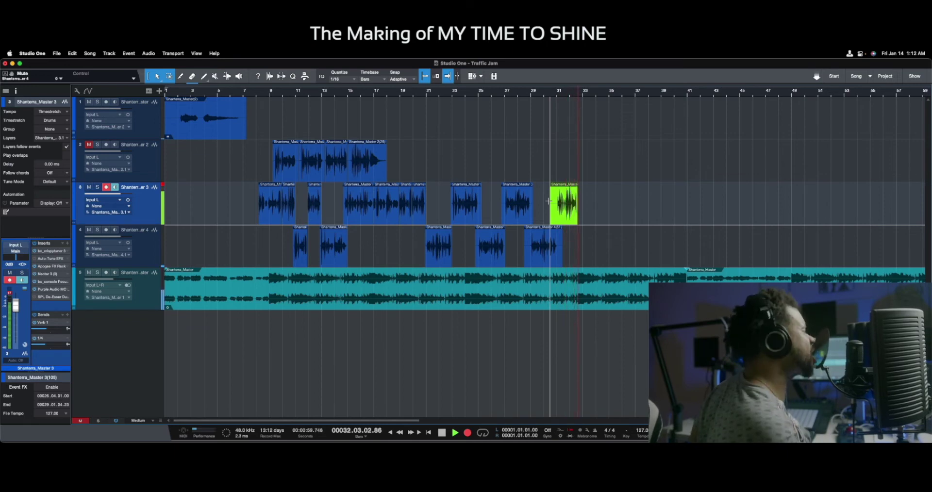
{"action": "key", "text": "space"}
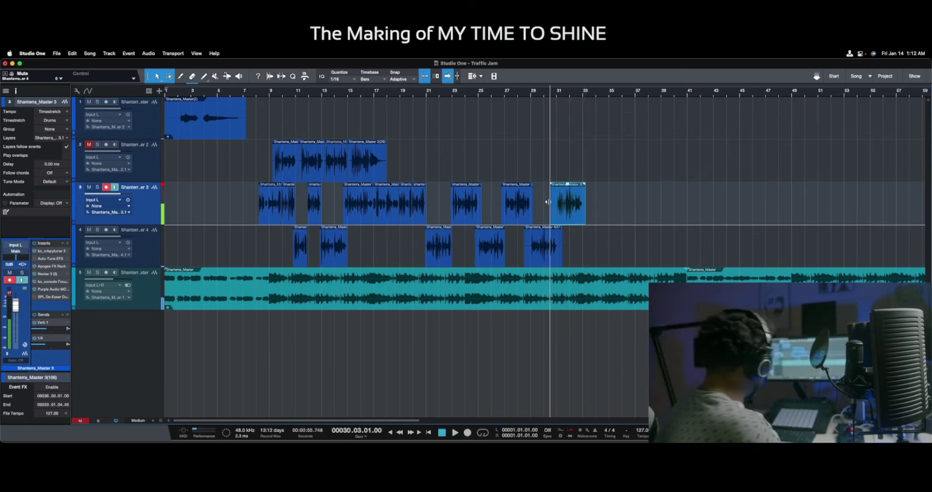
{"action": "key", "text": "space"}
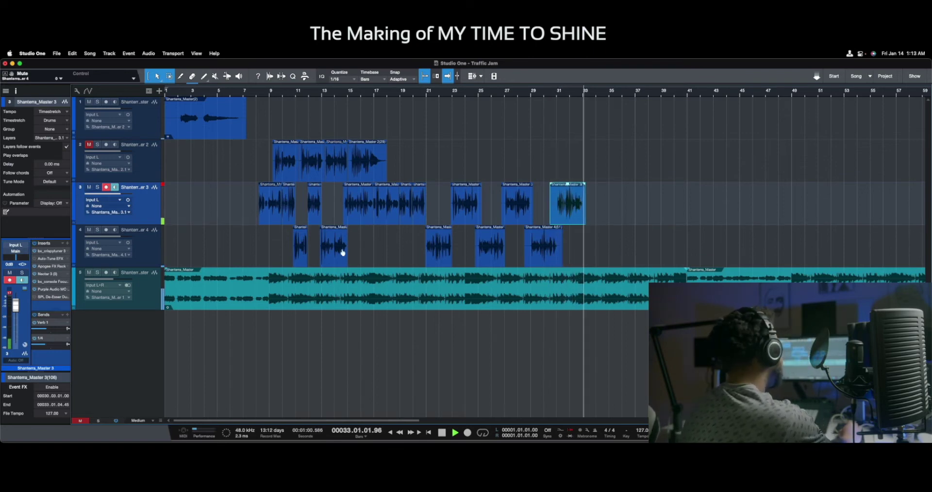
{"action": "key", "text": "space"}
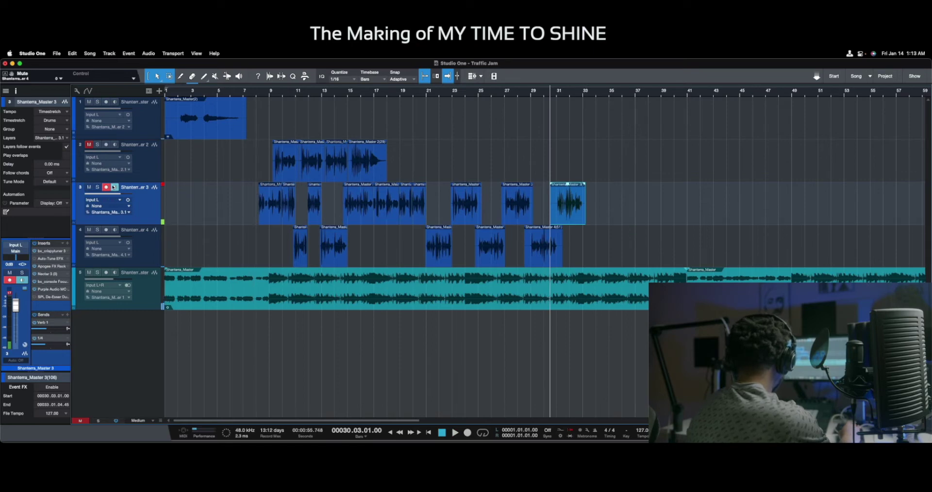
Disarm the third vocal track and play the recorded vocals back from just before bar 8
{"action": "left_click", "coordinate": [104, 188]}
{"action": "left_click", "coordinate": [253, 199]}
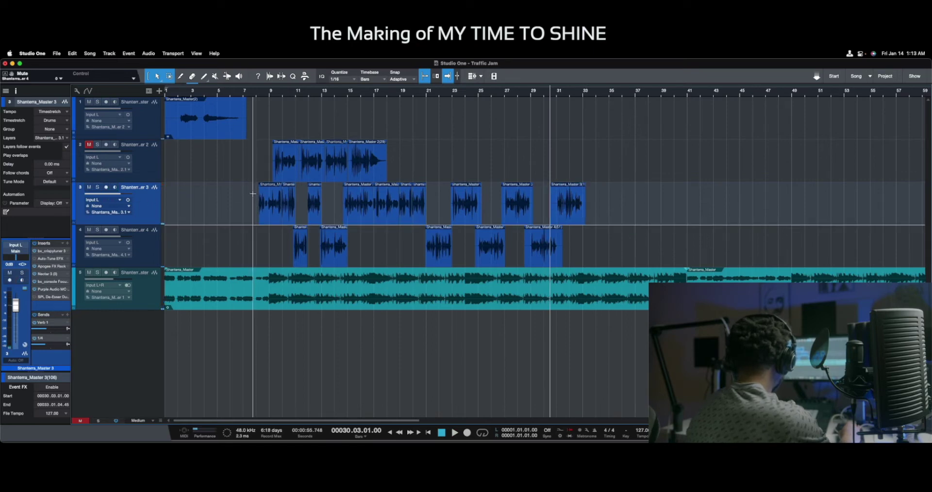
{"action": "key", "text": "space"}
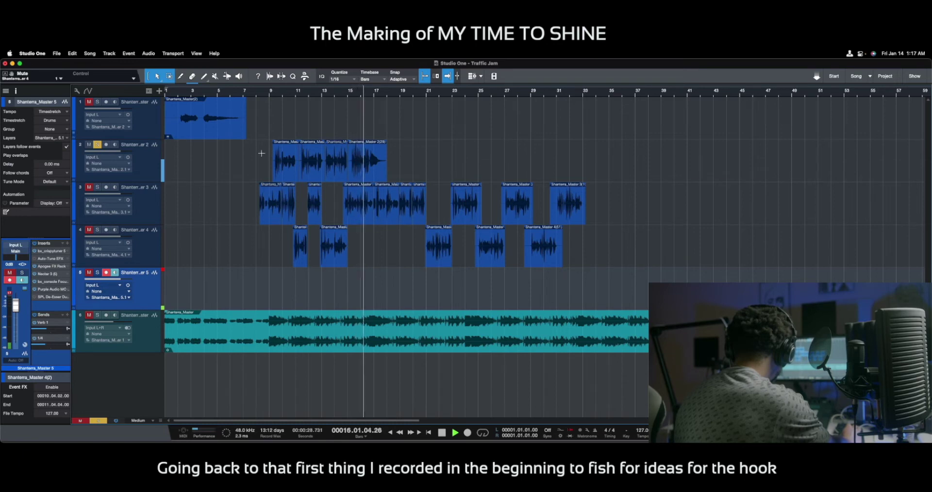
Stop listening to the soloed second vocal track, set the playback position to 27.01.01 and play the song from there
{"action": "key", "text": "space"}
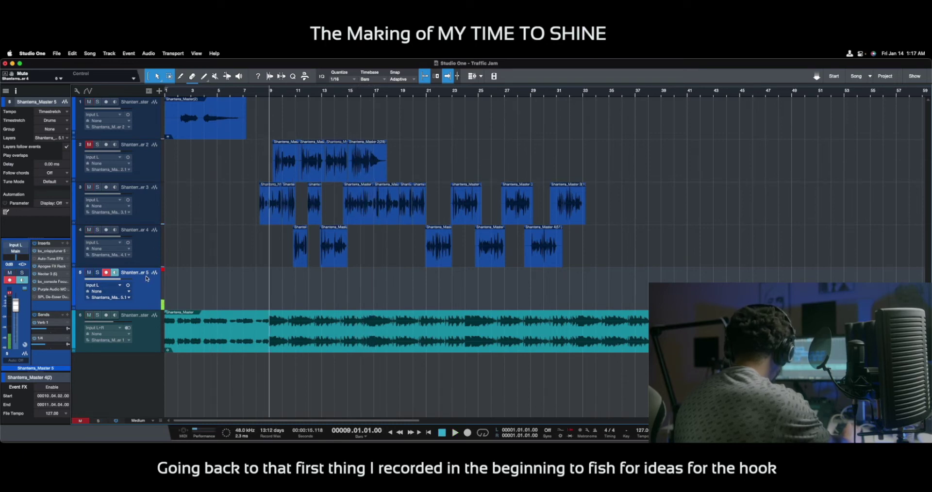
{"action": "left_click", "coordinate": [501, 282]}
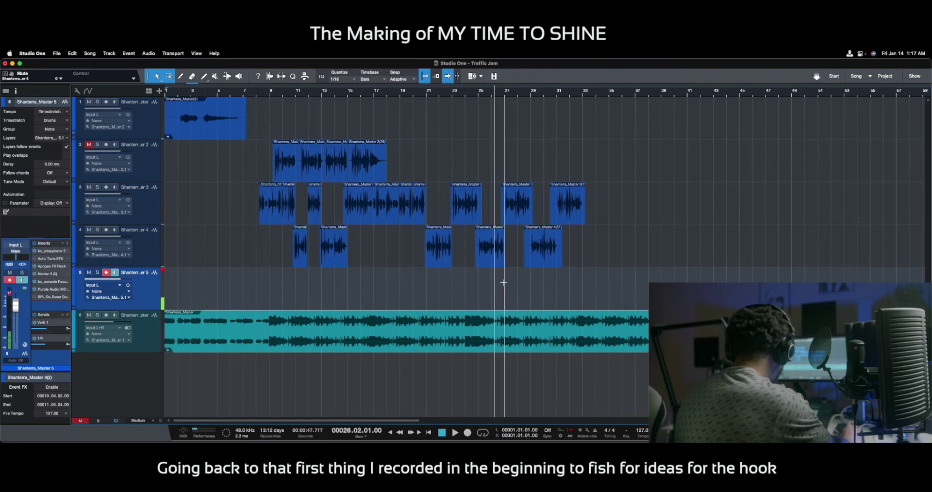
{"action": "left_click", "coordinate": [503, 282]}
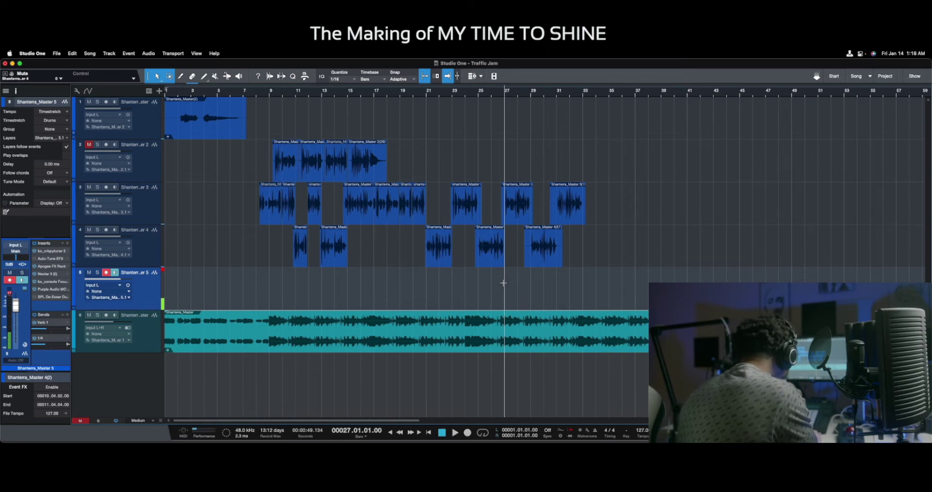
{"action": "key", "text": "space"}
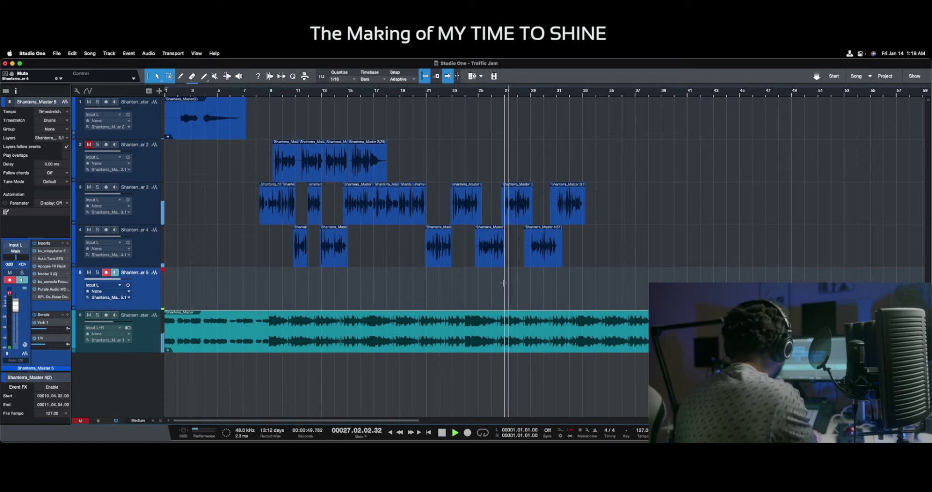
Record two takes of the new section on the fifth vocal track from about bar 31 to bar 48, playing back the first take
{"action": "key", "text": "space"}
{"action": "left_click", "coordinate": [567, 280]}
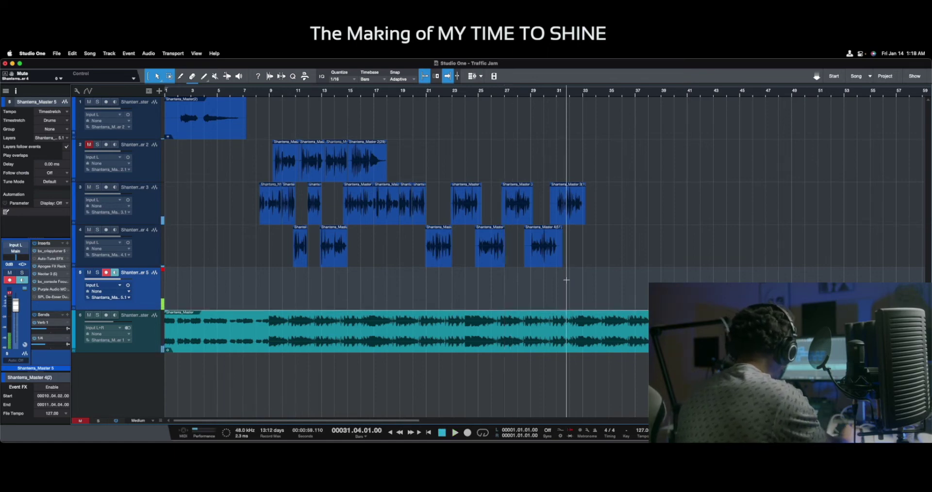
{"action": "key", "text": "space"}
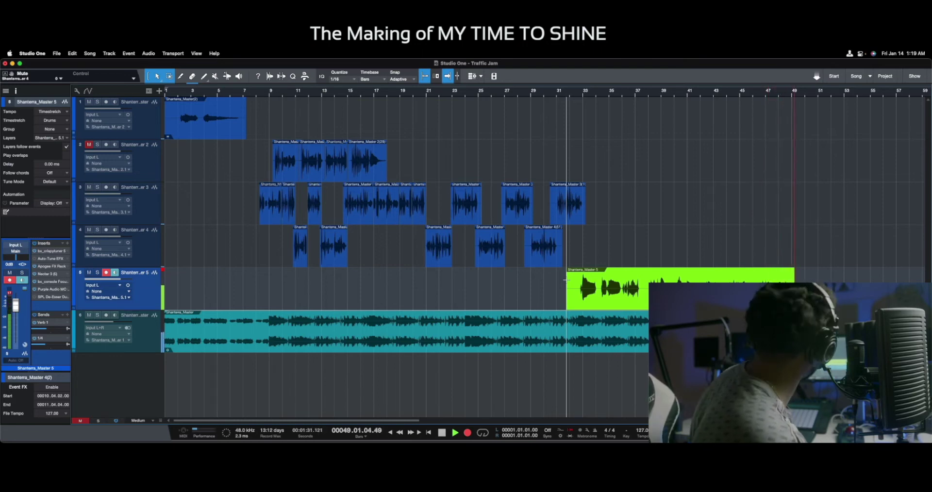
{"action": "key", "text": "space"}
{"action": "key", "text": "space"}
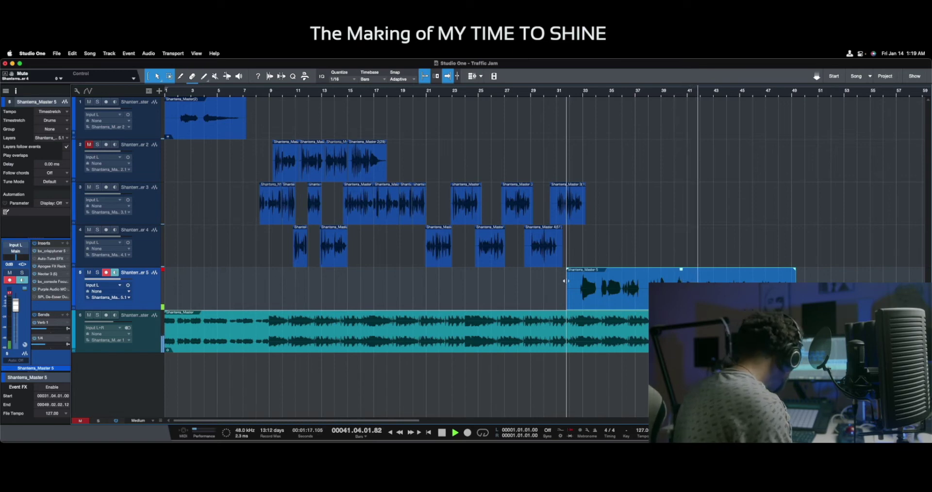
{"action": "key", "text": "space"}
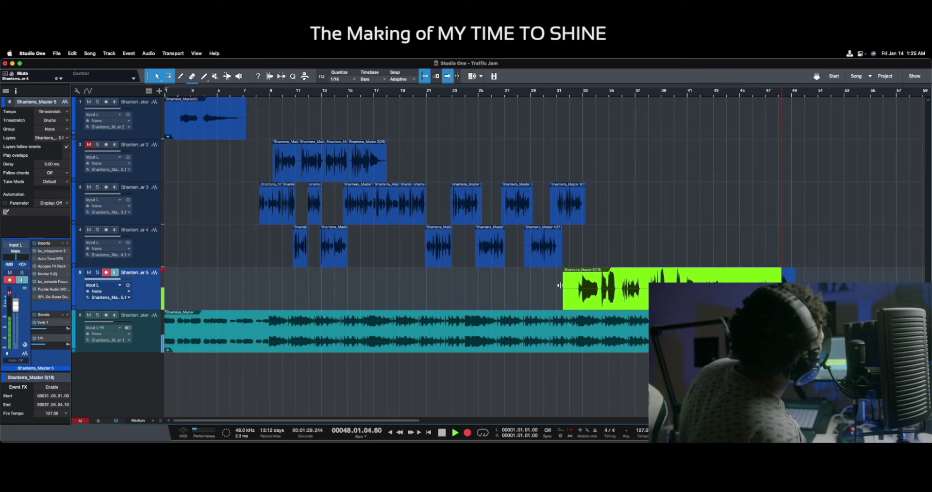
{"action": "key", "text": "space"}
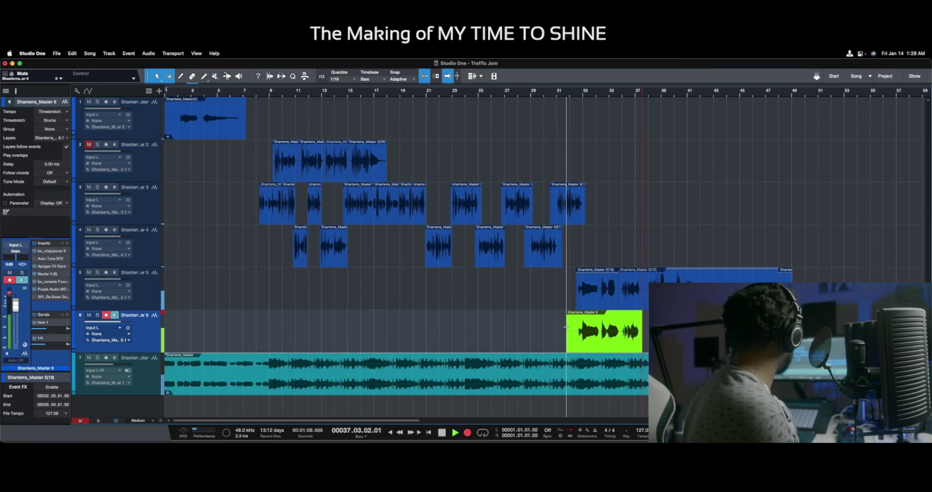
Finish the take on the sixth vocal track from 31.04.01 to about bar 37, play it back and resume recording
{"action": "key", "text": "space"}
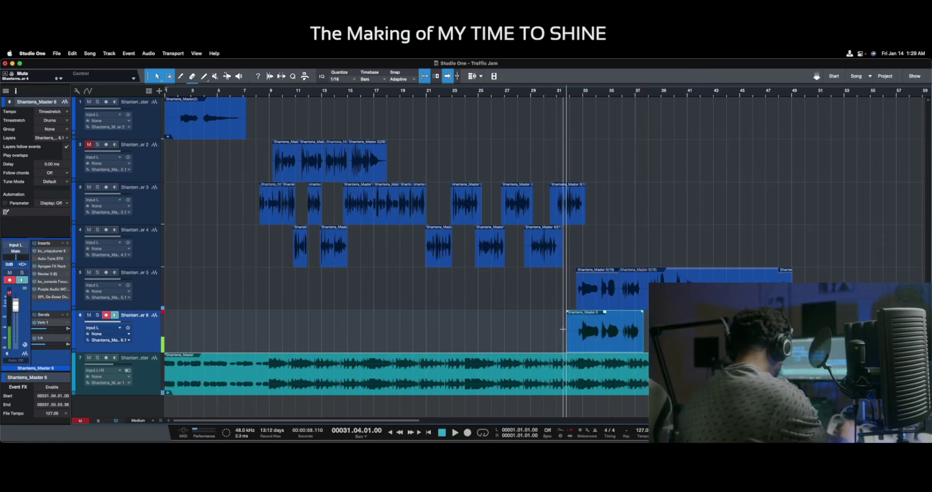
{"action": "key", "text": "space"}
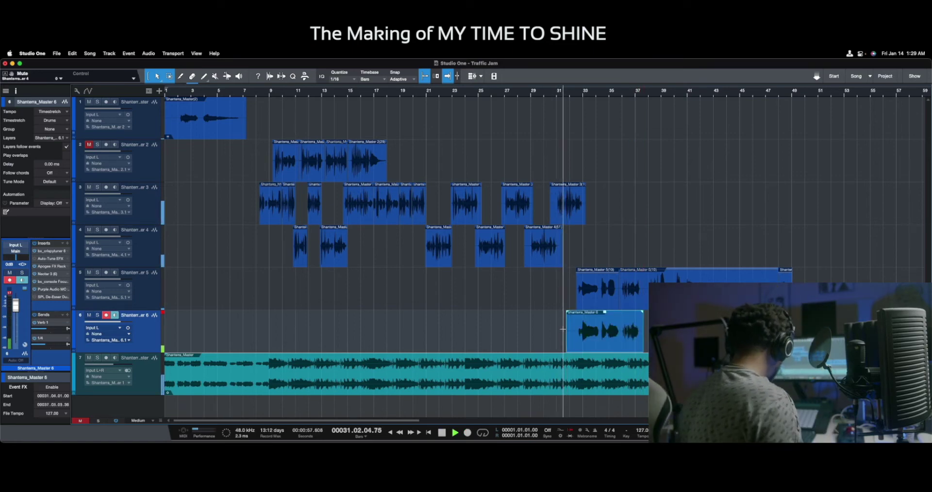
{"action": "key", "text": "KP_Multiply"}
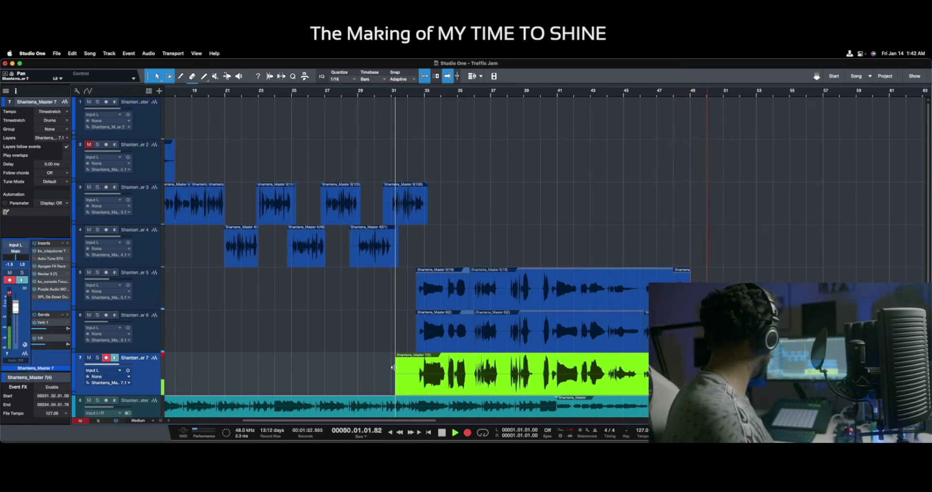
End the seventh vocal track's take at about bar 50, play it back and disarm the track
{"action": "key", "text": "space"}
{"action": "key", "text": "space"}
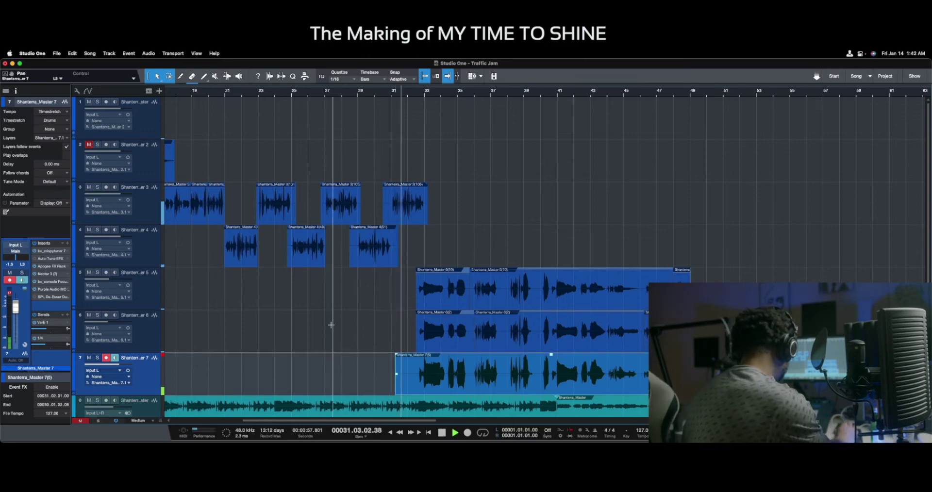
{"action": "left_click", "coordinate": [107, 358]}
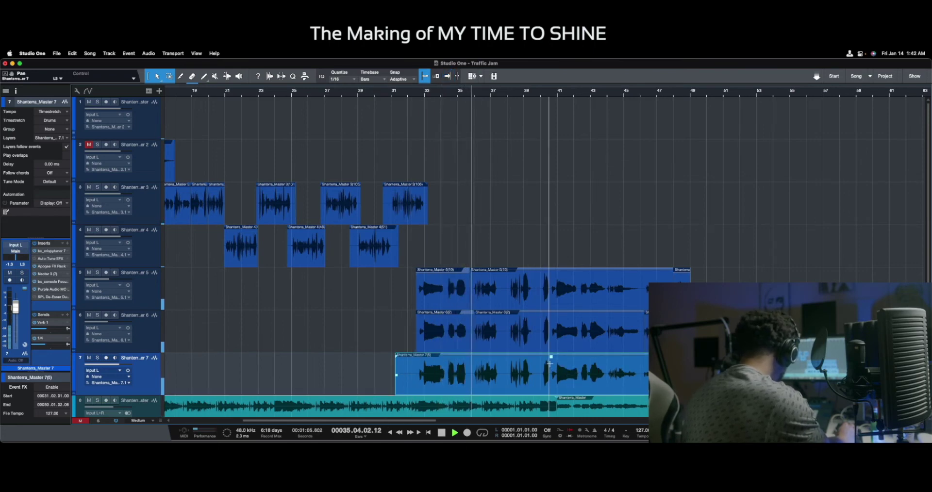
Delete the opening of the seventh vocal track's take before 32.03.01
{"action": "left_click", "coordinate": [421, 371]}
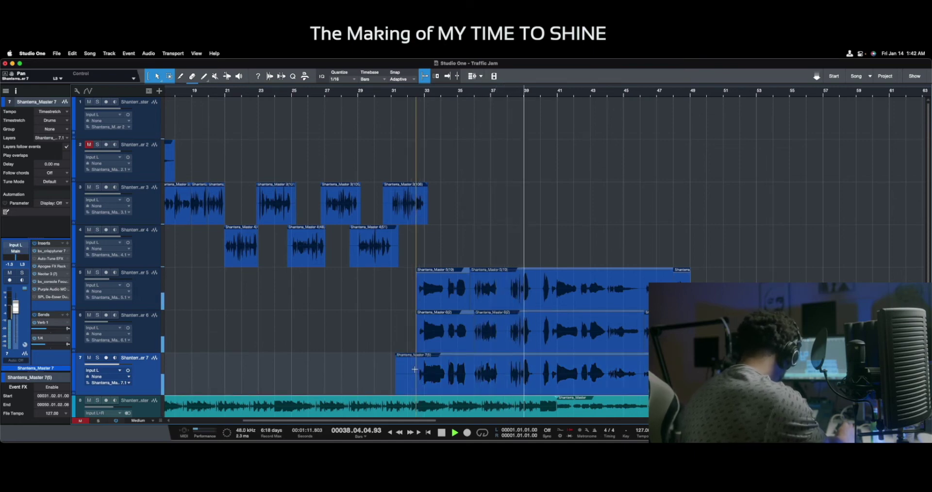
{"action": "key", "text": "Delete"}
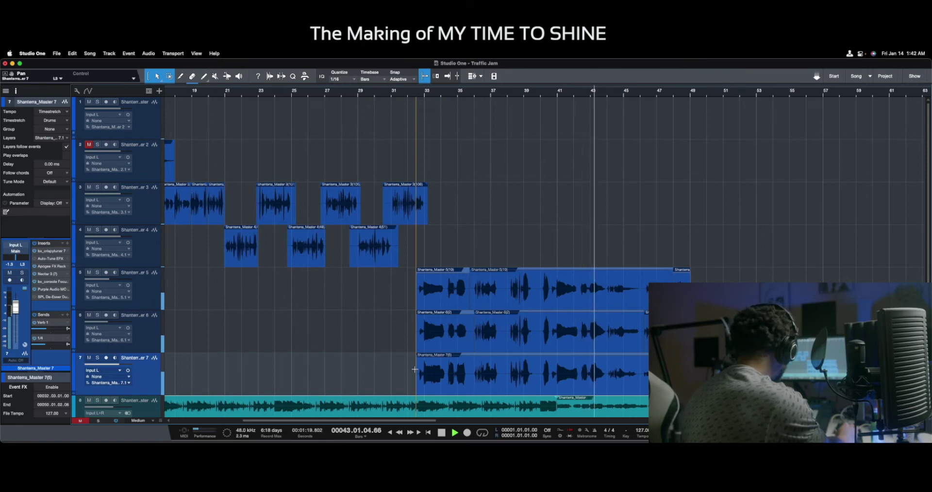
{"action": "key", "text": "space"}
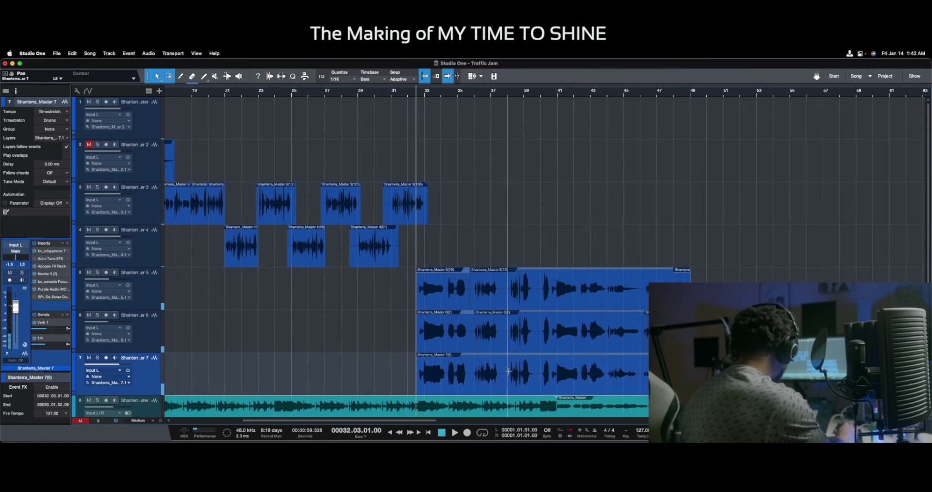
Audition the seventh vocal track from about bar 38, split its take at 39.04.01 and delete everything after that point
{"action": "left_click", "coordinate": [512, 371]}
{"action": "key", "text": "space"}
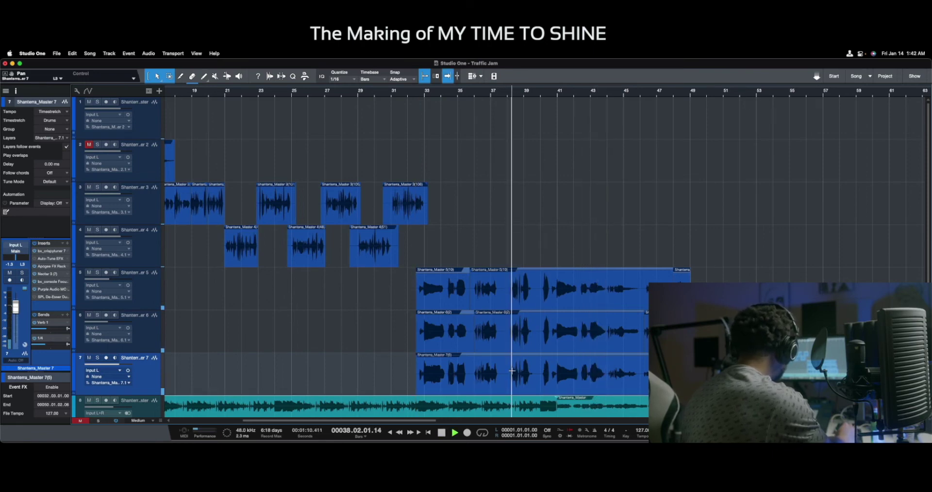
{"action": "key", "text": "space"}
{"action": "left_click", "coordinate": [537, 372]}
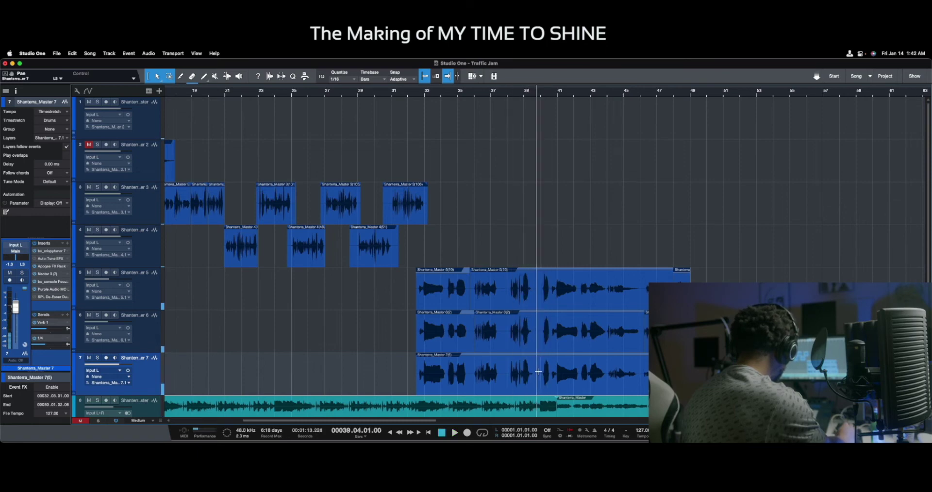
{"action": "key", "text": "alt+x"}
{"action": "key", "text": "Delete"}
{"action": "key", "text": "space"}
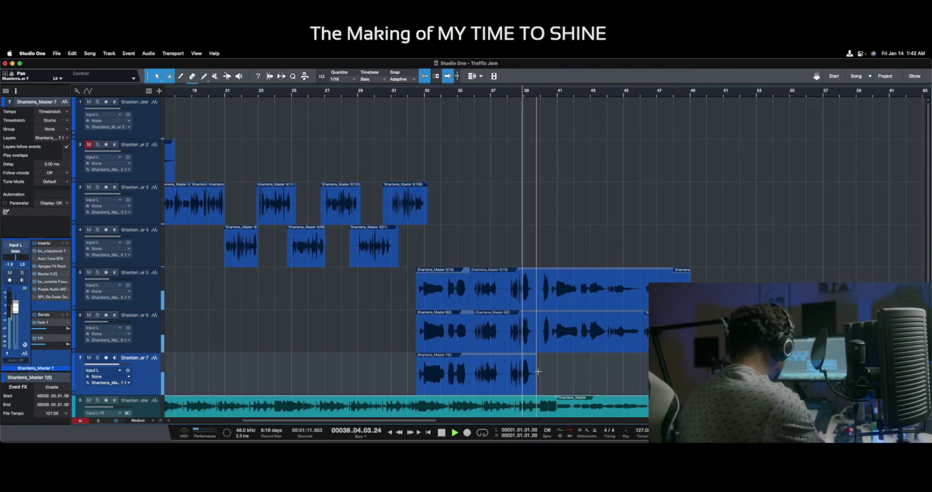
{"action": "key", "text": "space"}
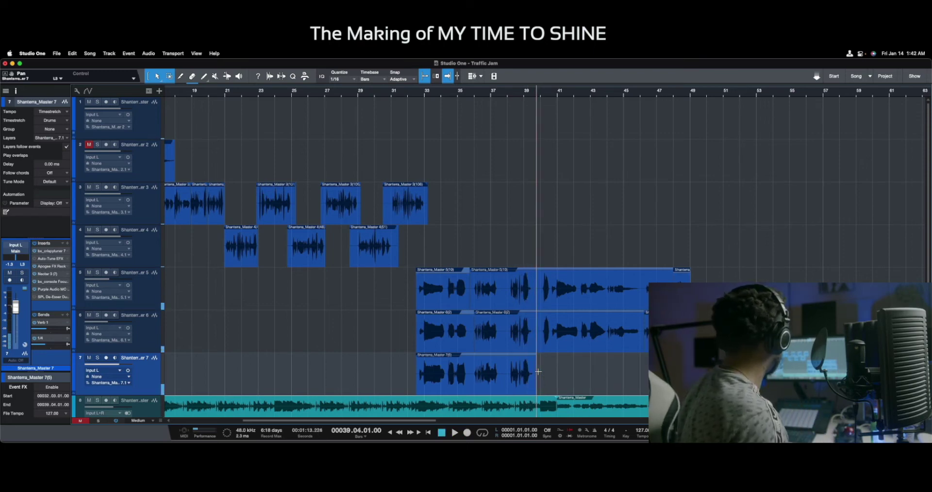
Arm the seventh vocal track and record three short takes of the next phrase from 39.04.01 to about bar 41
{"action": "key", "text": "r"}
{"action": "key", "text": "space"}
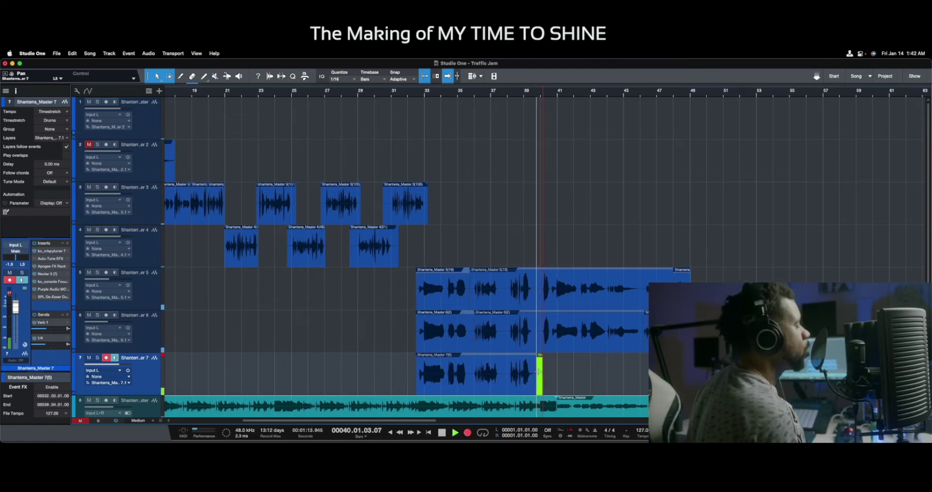
{"action": "key", "text": "space"}
{"action": "key", "text": "KP_Multiply"}
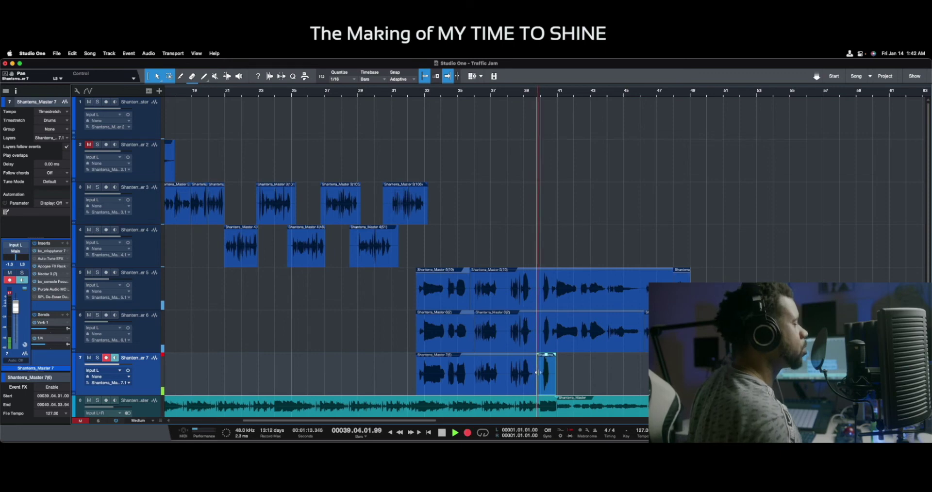
{"action": "key", "text": "space"}
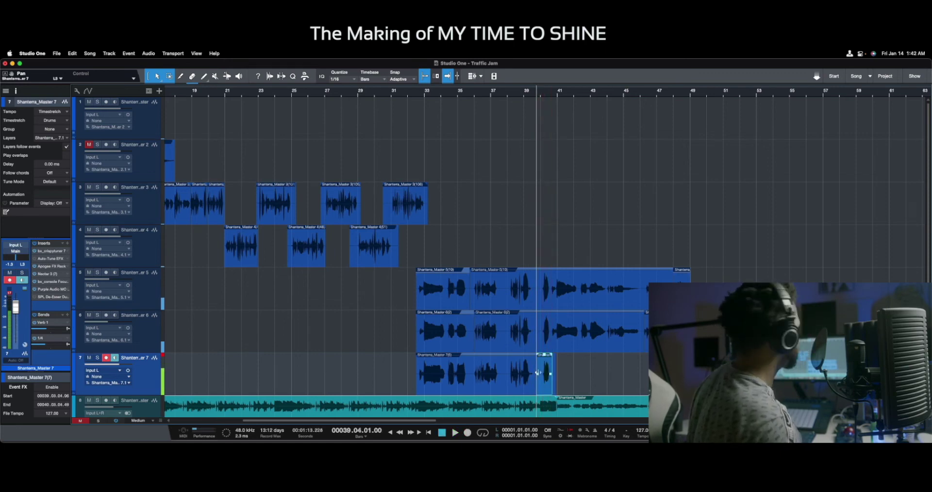
{"action": "key", "text": "KP_Multiply"}
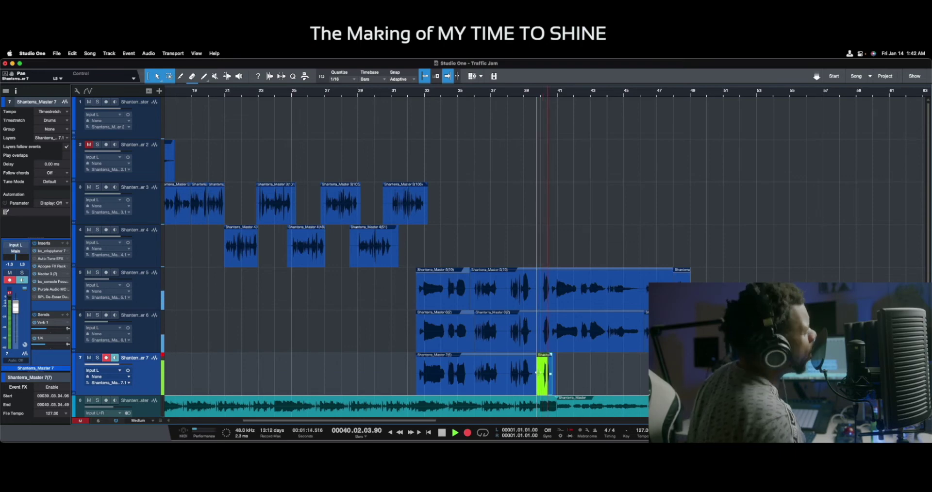
{"action": "key", "text": "space"}
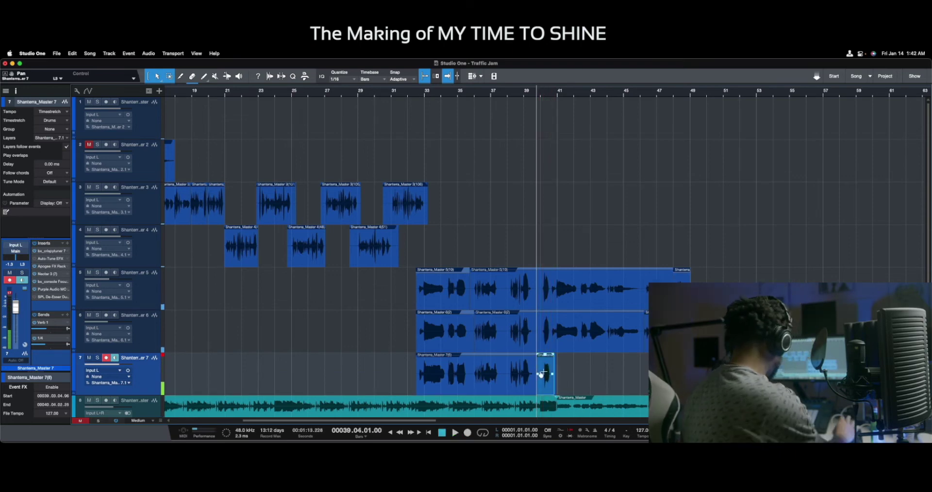
Record the following part on the seventh vocal track from about bar 40 to bar 47, play it back and delete everything after 44.01.01
{"action": "key", "text": "KP_Multiply"}
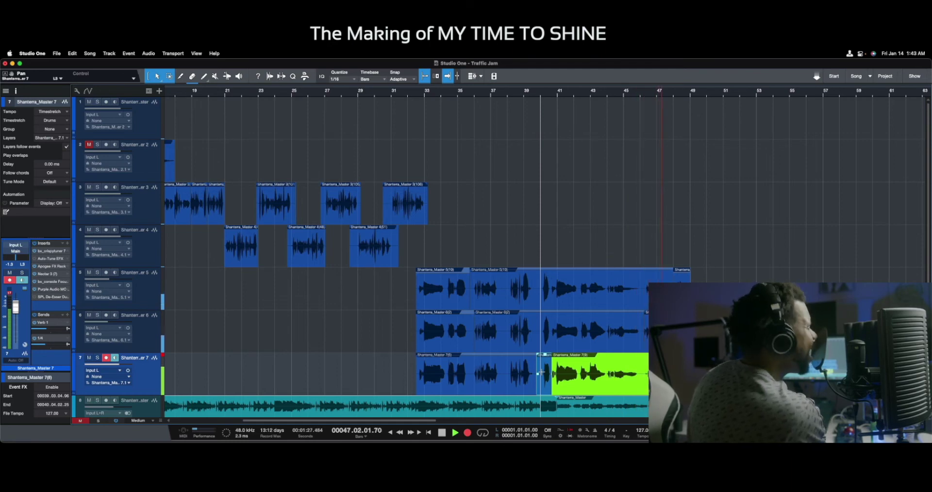
{"action": "key", "text": "space"}
{"action": "key", "text": "space"}
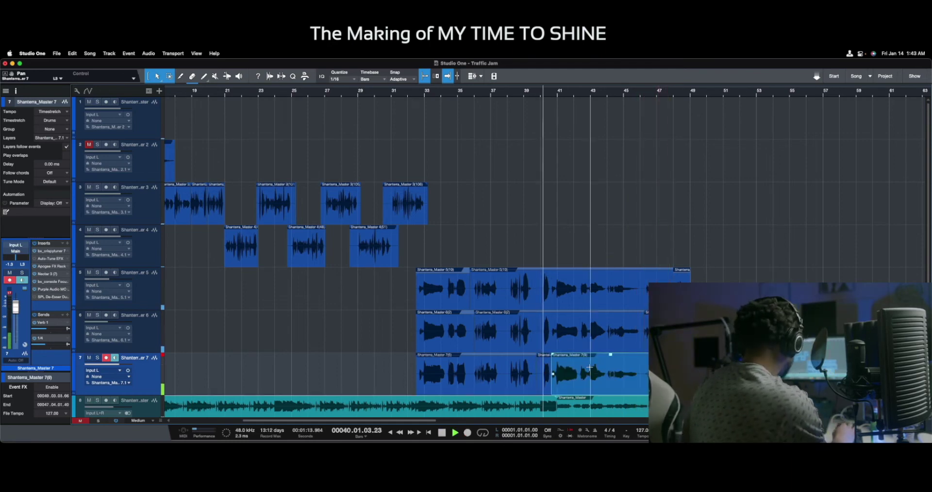
{"action": "double_click", "coordinate": [608, 373]}
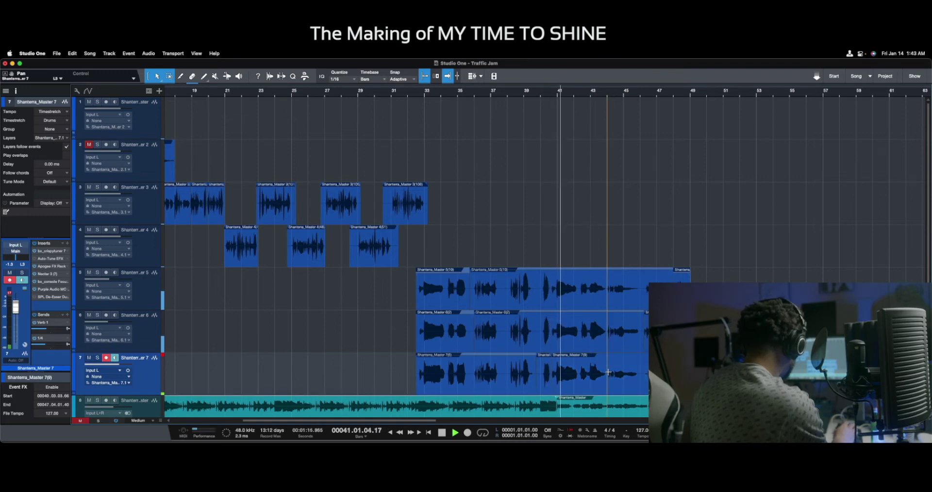
{"action": "key", "text": "Delete"}
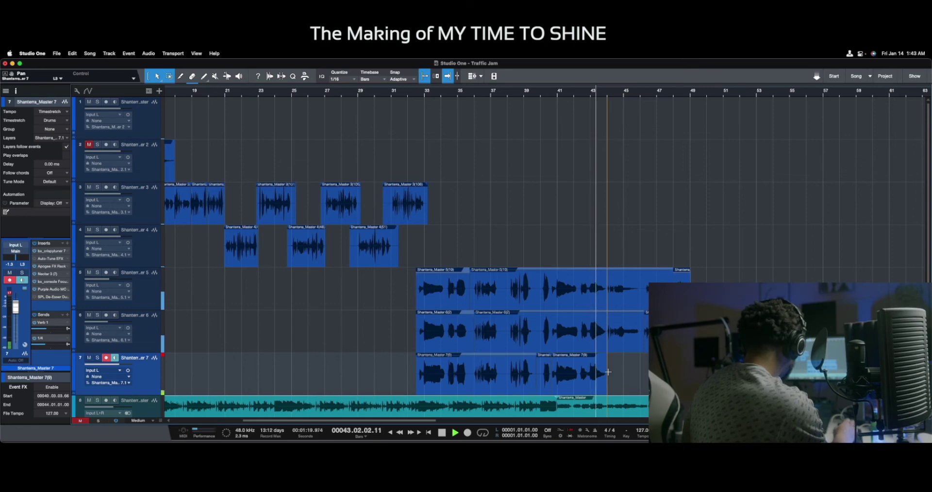
Record two more phrases on the seventh vocal track, starting at about bar 44 and about bar 46, playing back the first
{"action": "key", "text": "KP_Multiply"}
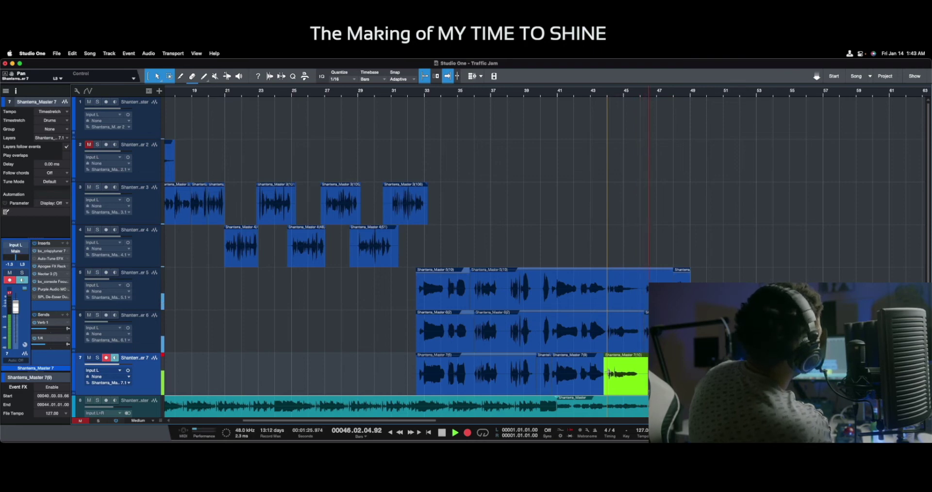
{"action": "key", "text": "space"}
{"action": "key", "text": "space"}
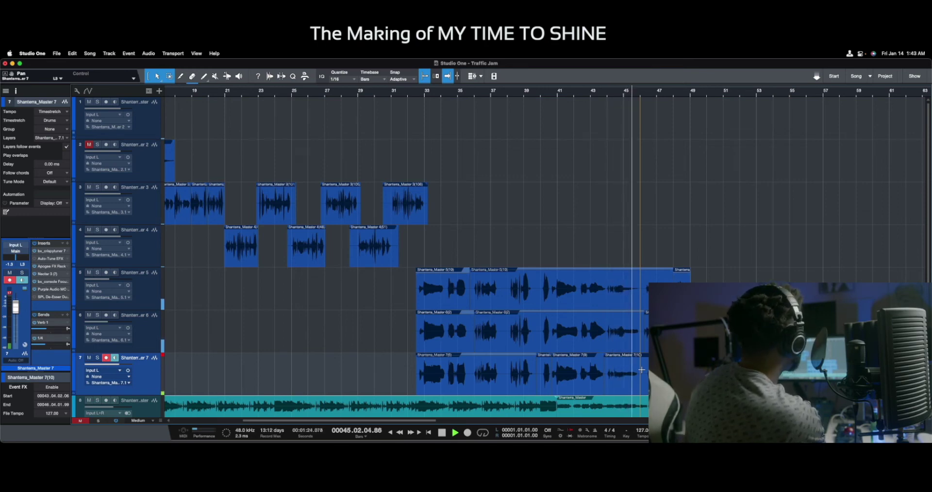
{"action": "key", "text": "KP_Multiply"}
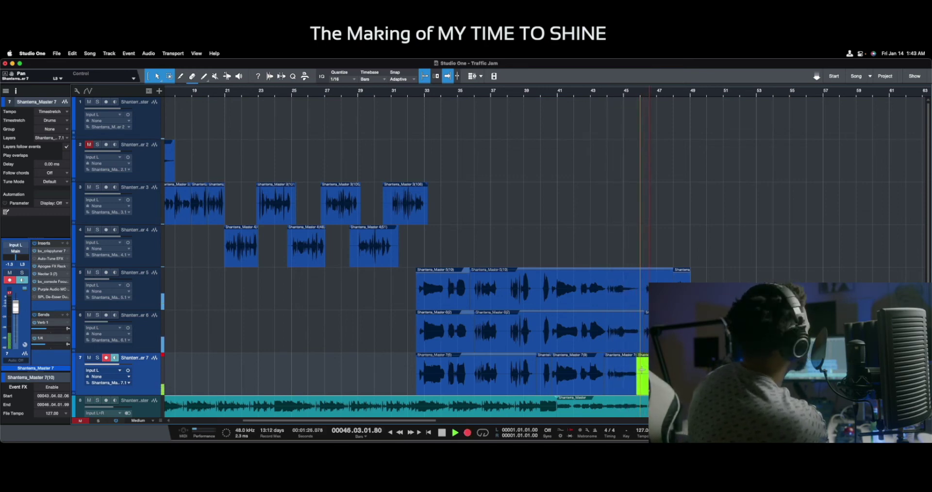
{"action": "key", "text": "space"}
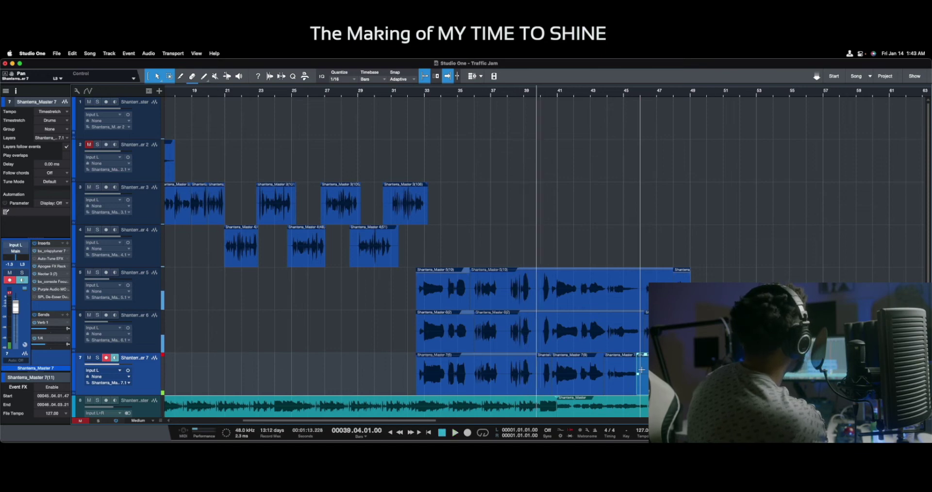
Record short takes of the closing phrase on the seventh vocal track from 46.02.01, then its ending from about bar 48, and play it back
{"action": "key", "text": "KP_Multiply"}
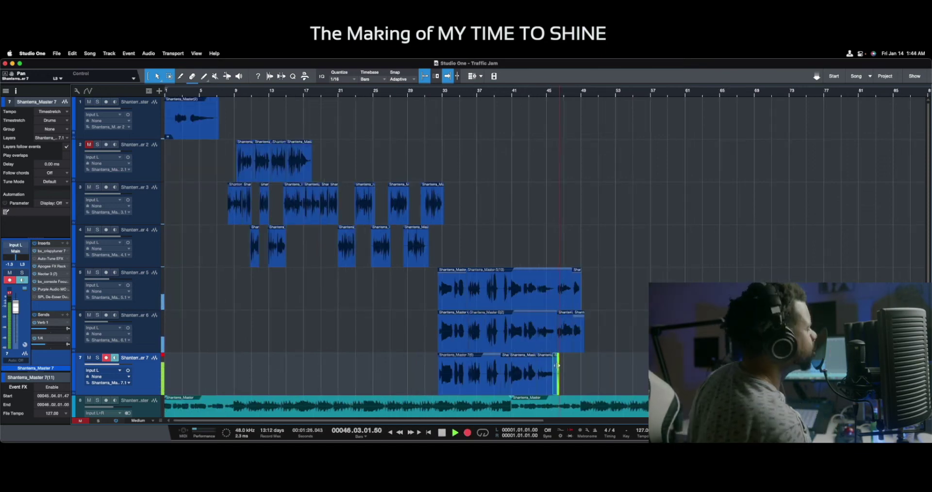
{"action": "key", "text": "space"}
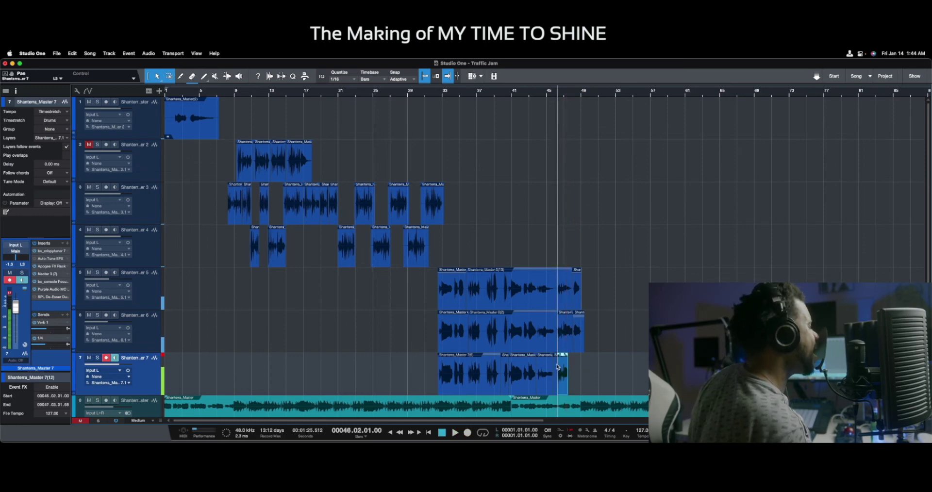
{"action": "key", "text": "KP_Multiply"}
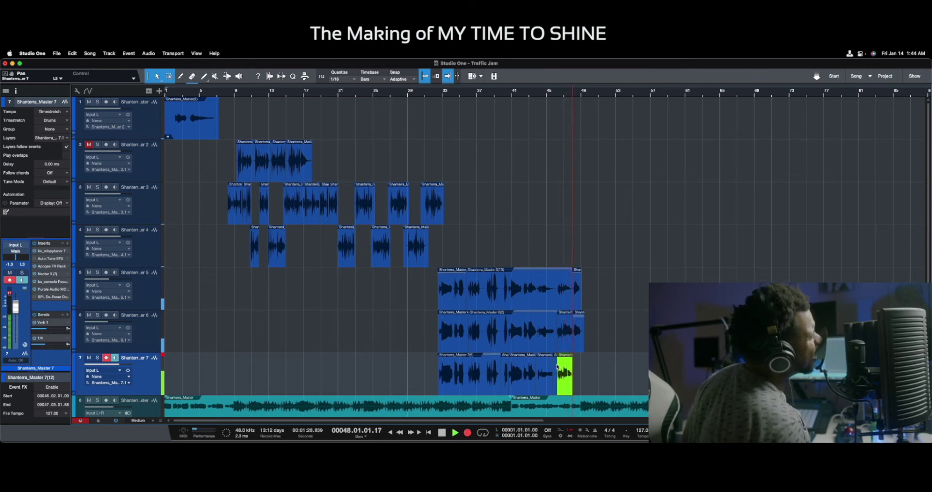
{"action": "key", "text": "space"}
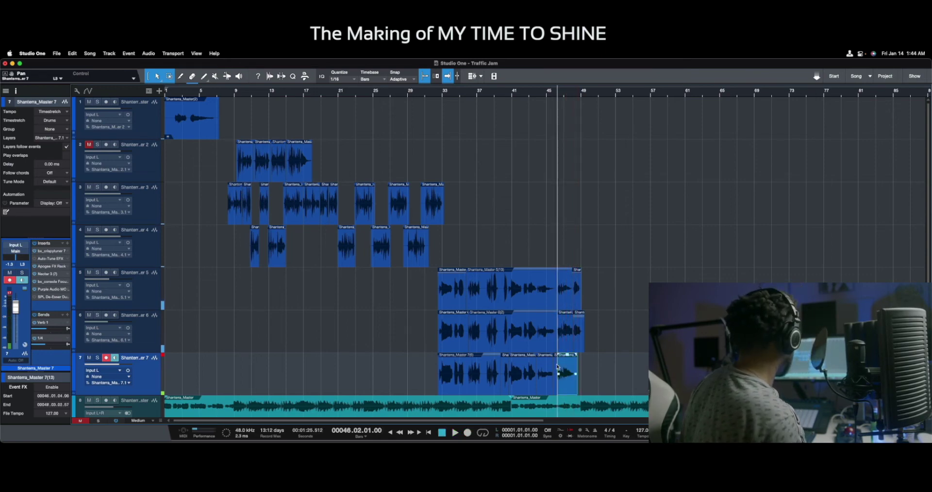
{"action": "key", "text": "space"}
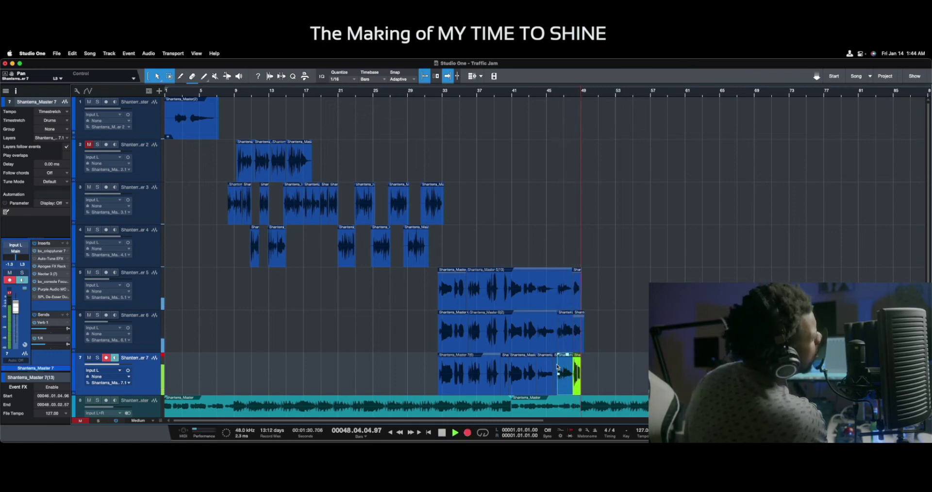
{"action": "key", "text": "space"}
{"action": "key", "text": "space"}
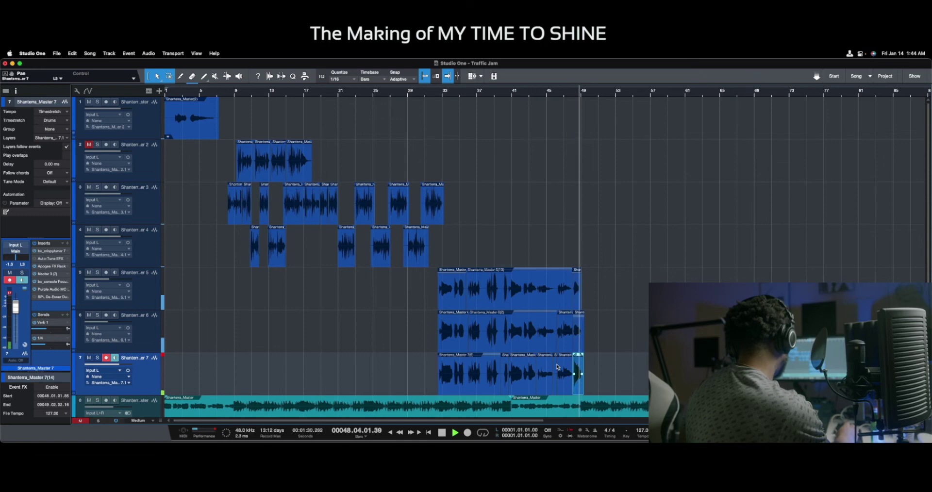
{"action": "key", "text": "space"}
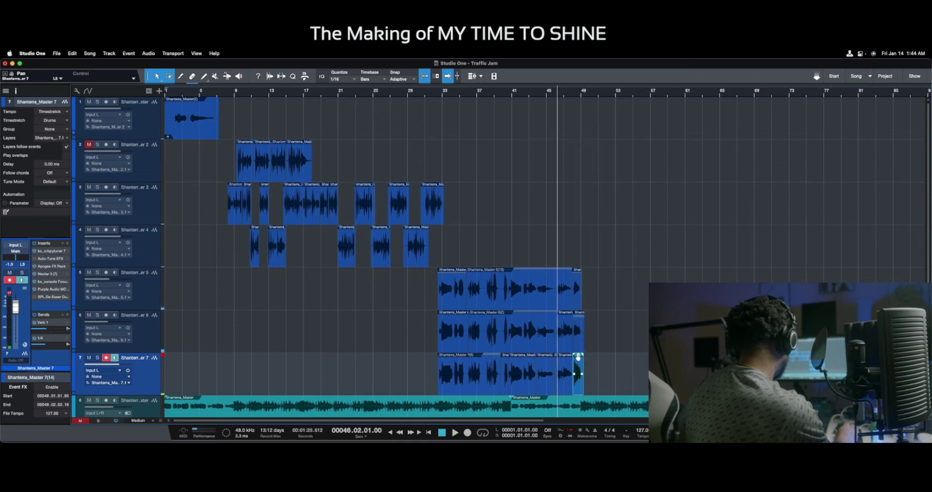
Re-record the whole closing phrase on the seventh vocal track from 46.02.01 to about bar 49 and play it back
{"action": "key", "text": "space"}
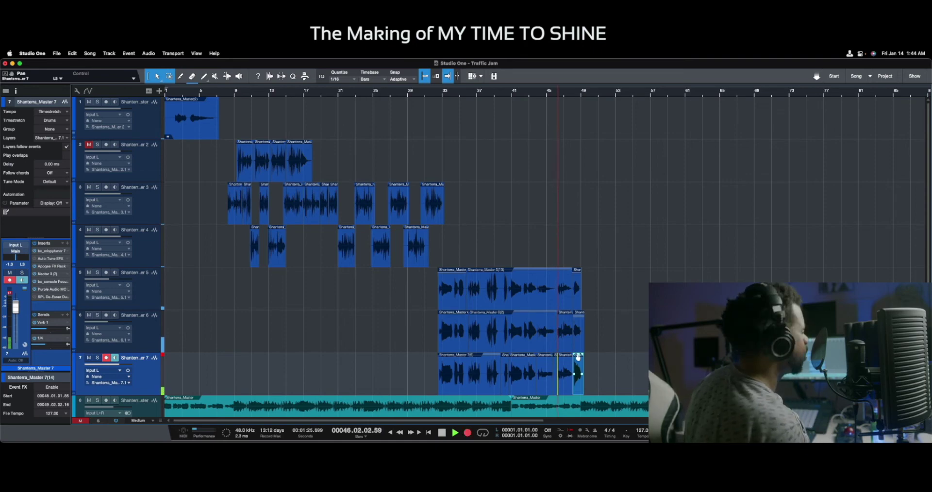
{"action": "key", "text": "space"}
{"action": "key", "text": "KP_Multiply"}
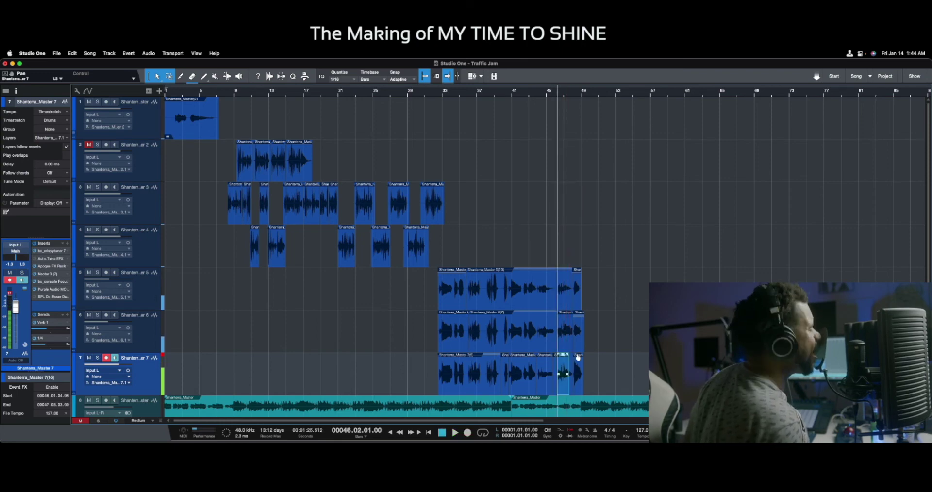
{"action": "key", "text": "KP_Multiply"}
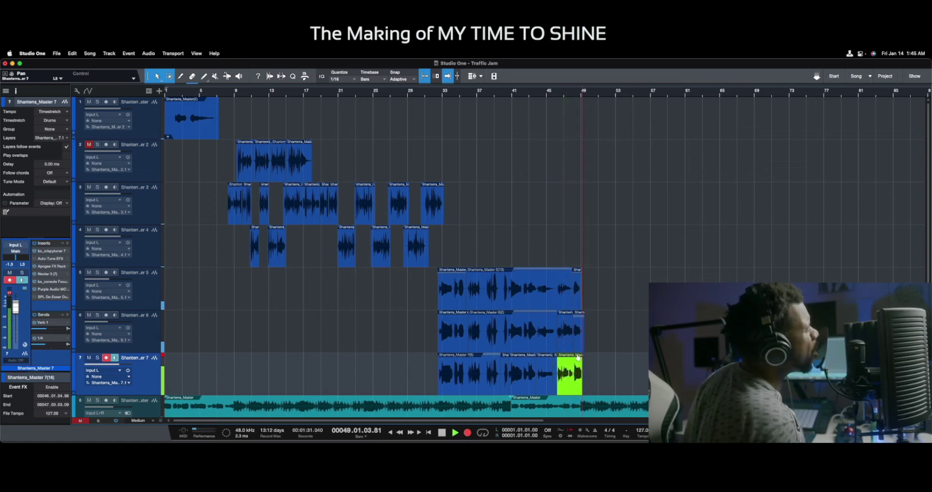
{"action": "key", "text": "space"}
{"action": "key", "text": "space"}
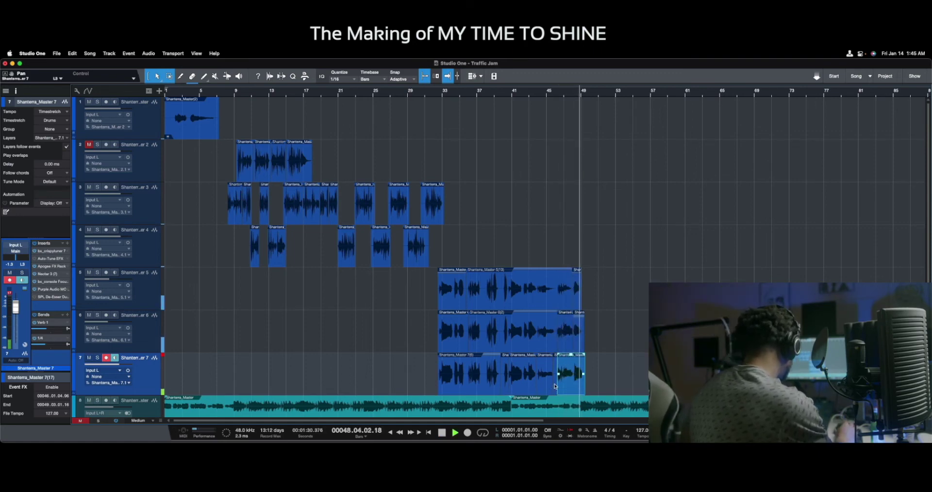
Disarm the seventh vocal track and play back the layered section from about bar 32 to bar 49
{"action": "left_click", "coordinate": [430, 357]}
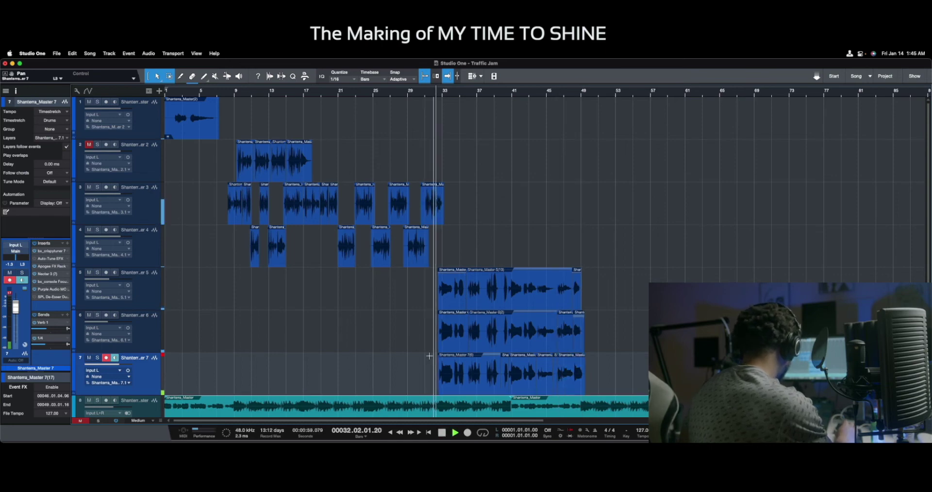
{"action": "left_click", "coordinate": [106, 358]}
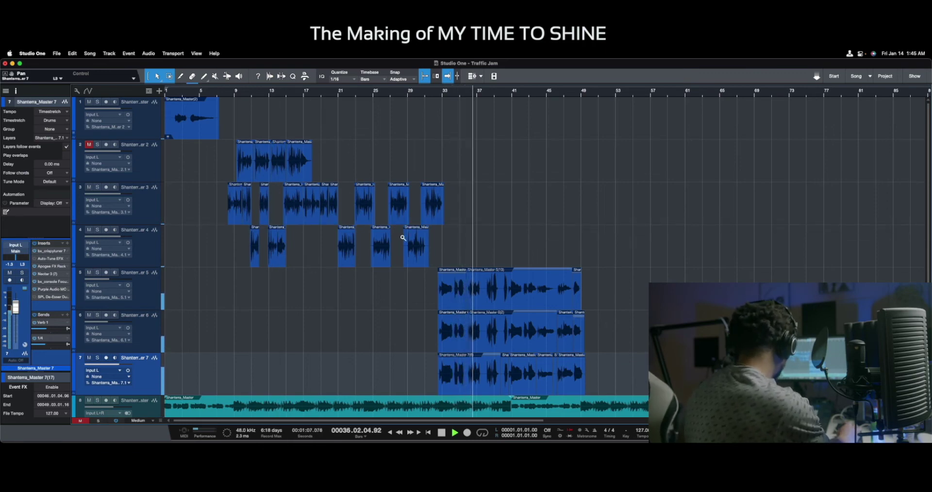
{"action": "scroll", "coordinate": [404, 234], "scroll_direction": "down", "scroll_amount": 3}
{"action": "scroll", "coordinate": [405, 234], "scroll_direction": "up", "scroll_amount": 6}
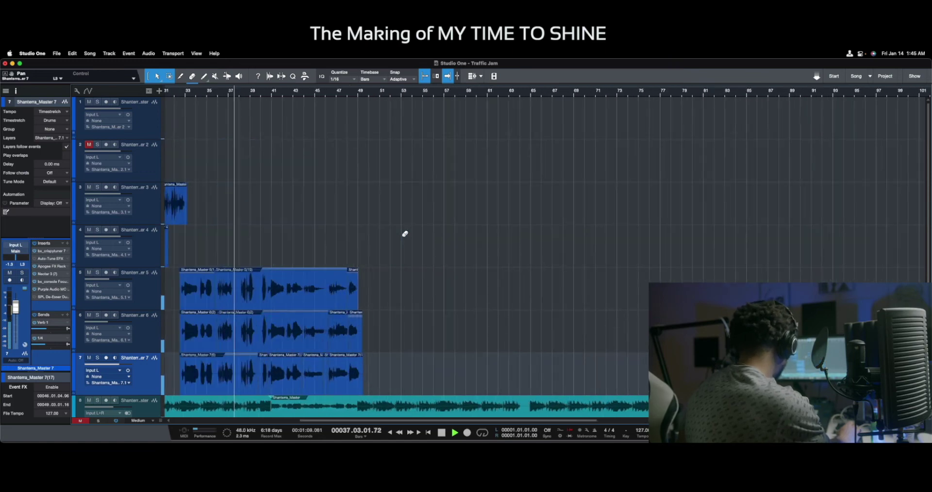
{"action": "scroll", "coordinate": [308, 263], "scroll_direction": "left", "scroll_amount": 6}
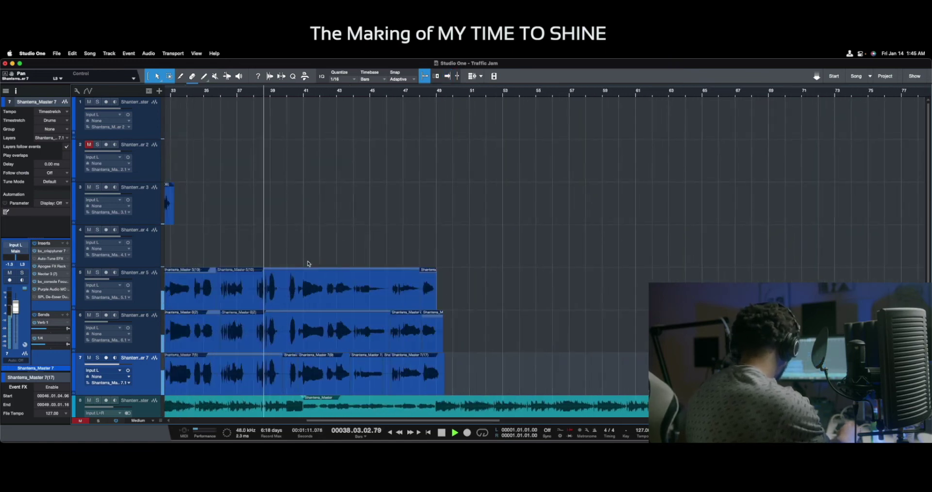
{"action": "scroll", "coordinate": [308, 264], "scroll_direction": "left", "scroll_amount": 10}
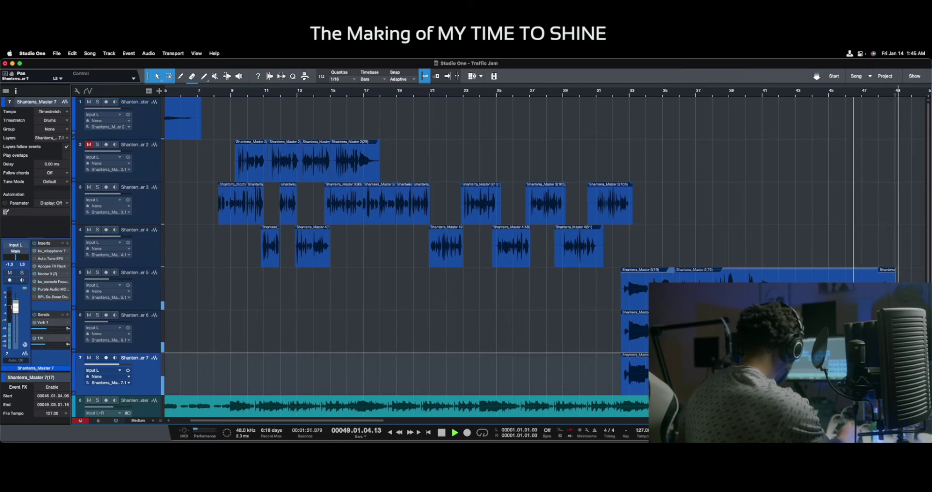
{"action": "key", "text": "space"}
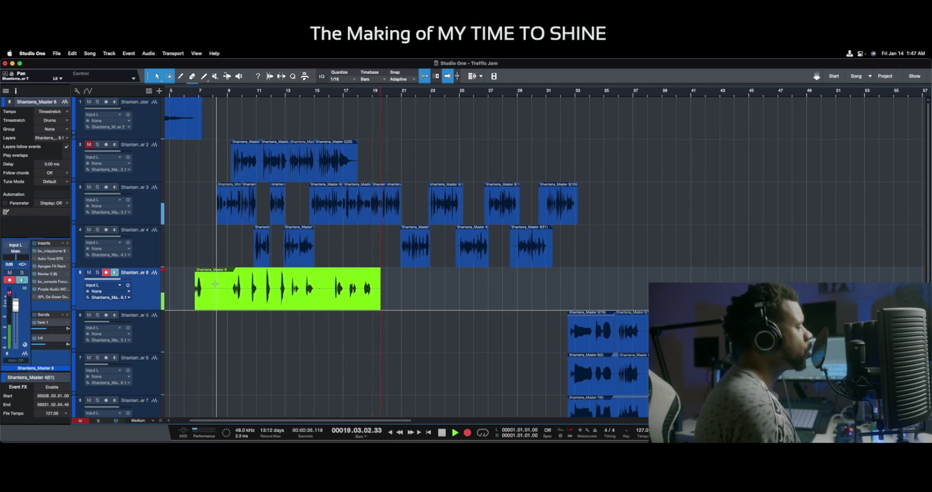
End the take on the new eighth vocal track at about bar 20, audition and disarm it, and delete everything before 10.02.01
{"action": "key", "text": "space"}
{"action": "key", "text": "space"}
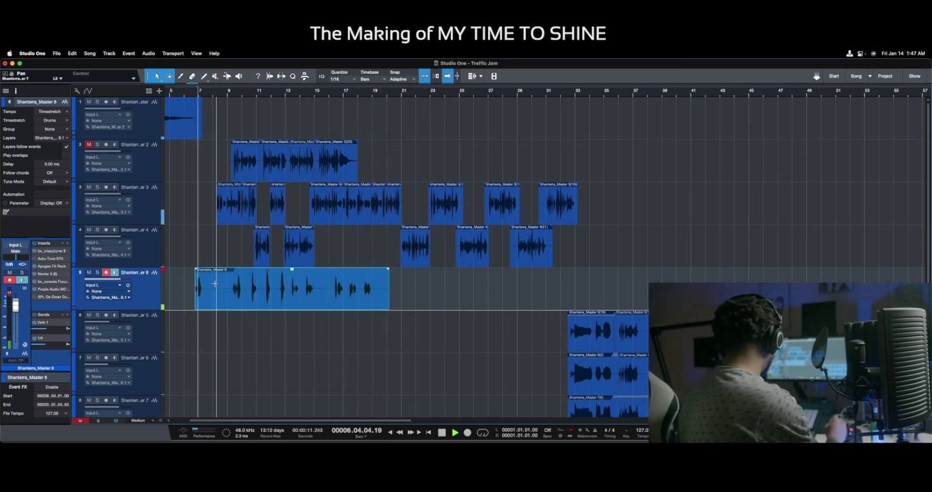
{"action": "left_click", "coordinate": [227, 288], "text": "alt"}
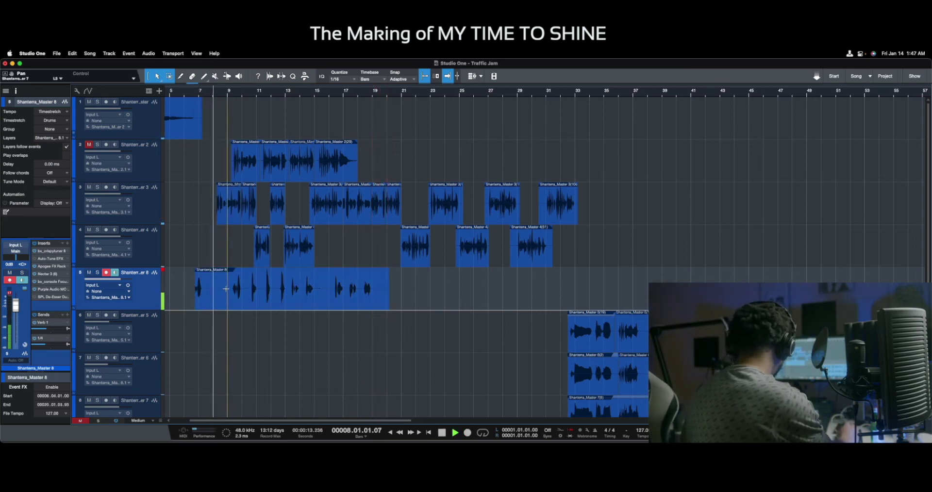
{"action": "key", "text": "Delete"}
{"action": "left_click", "coordinate": [115, 272]}
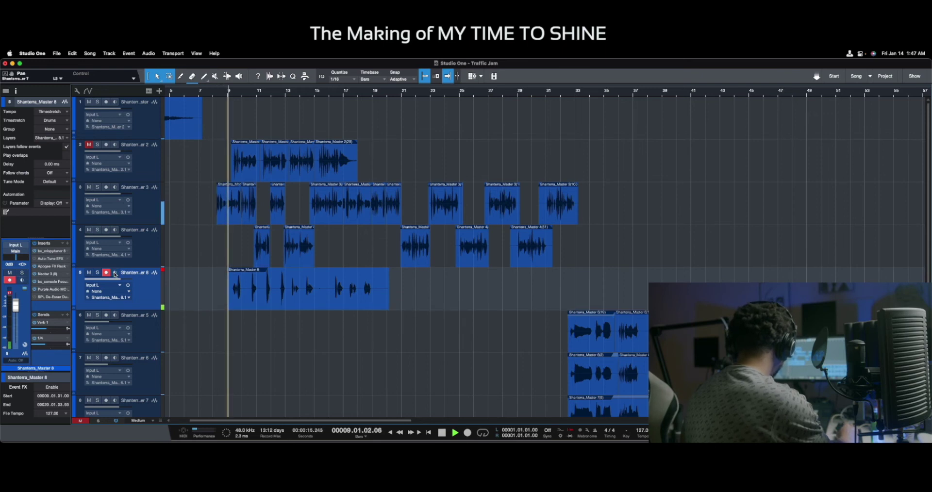
{"action": "left_click", "coordinate": [106, 272]}
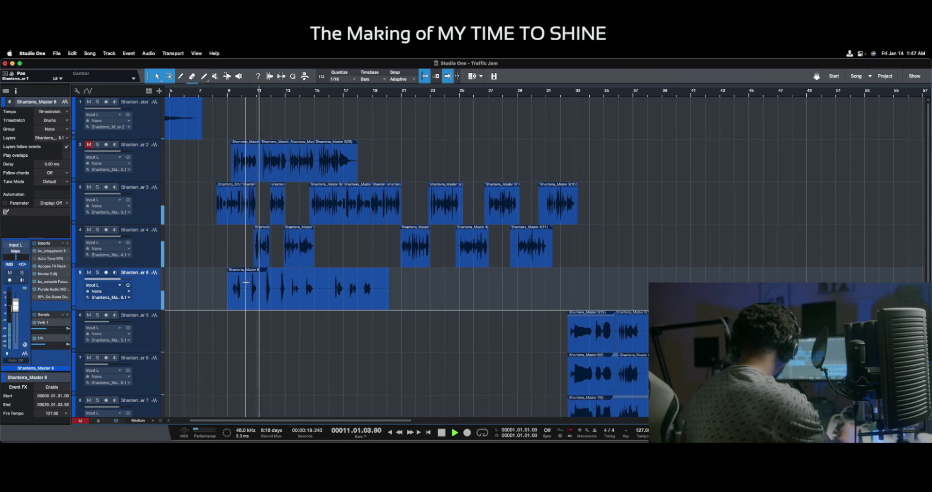
{"action": "key", "text": "Delete"}
{"action": "key", "text": "space"}
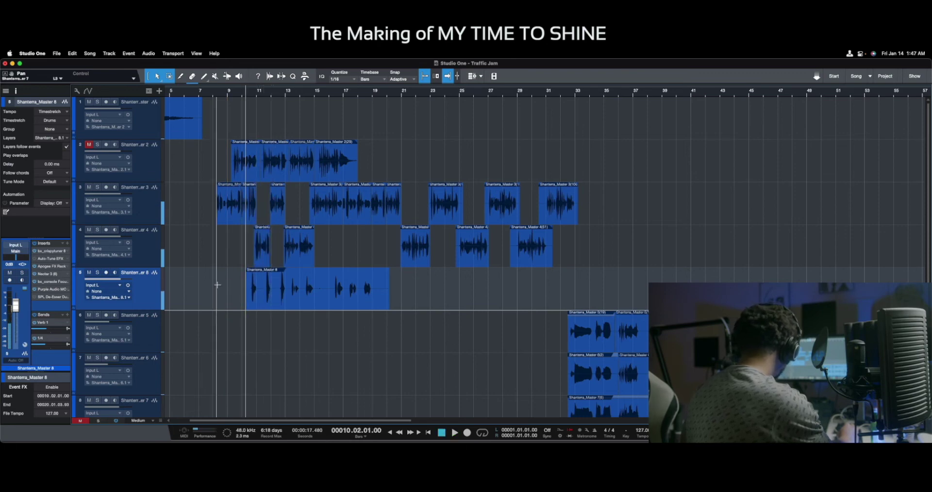
Arm the eighth vocal track, record its opening phrases from 8.02.01 to about bar 11 in repeated takes, and play back the result
{"action": "left_click", "coordinate": [218, 284]}
{"action": "key", "text": "space"}
{"action": "key", "text": "KP_Subtract"}
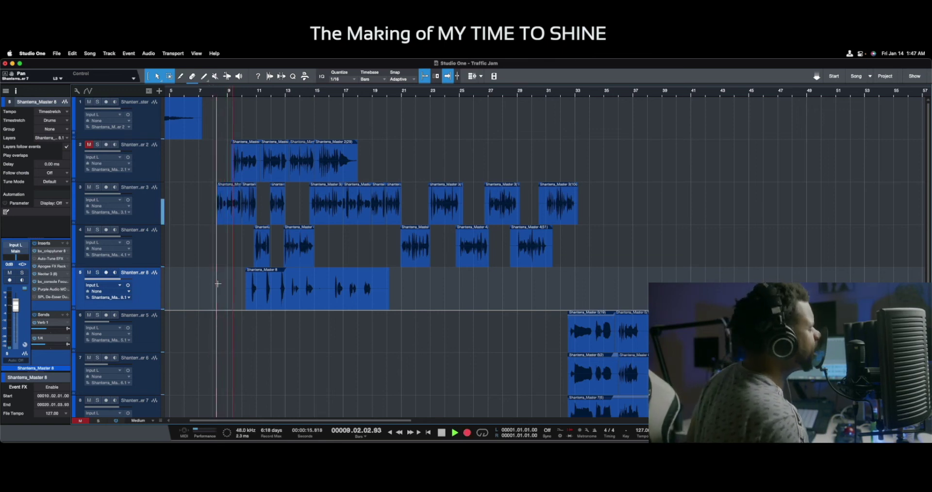
{"action": "key", "text": "r"}
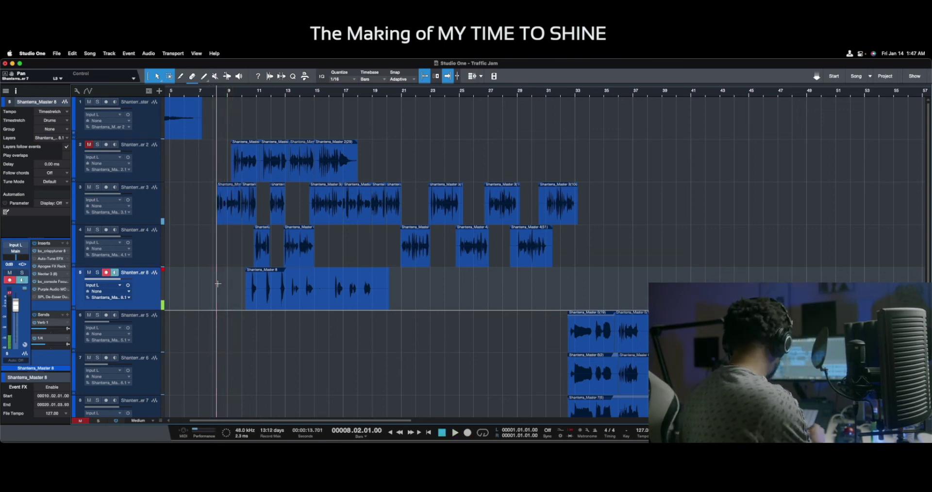
{"action": "key", "text": "KP_Multiply"}
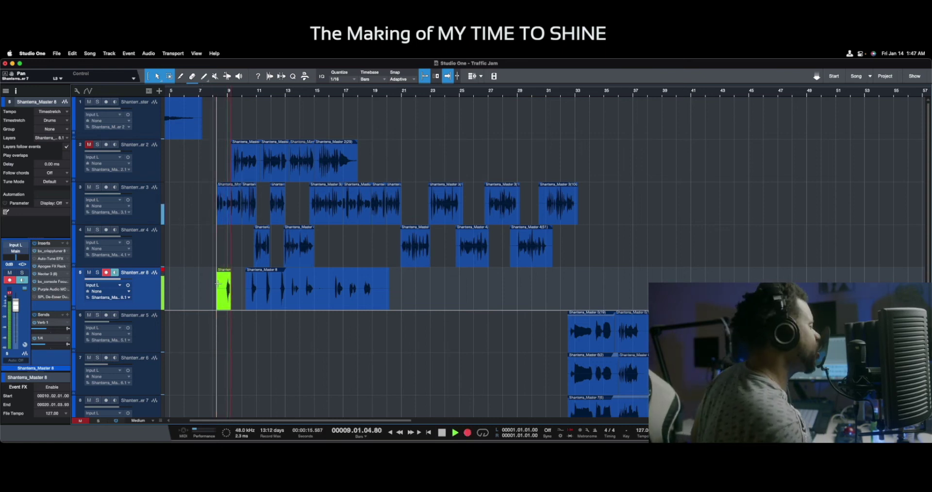
{"action": "key", "text": "KP_Multiply"}
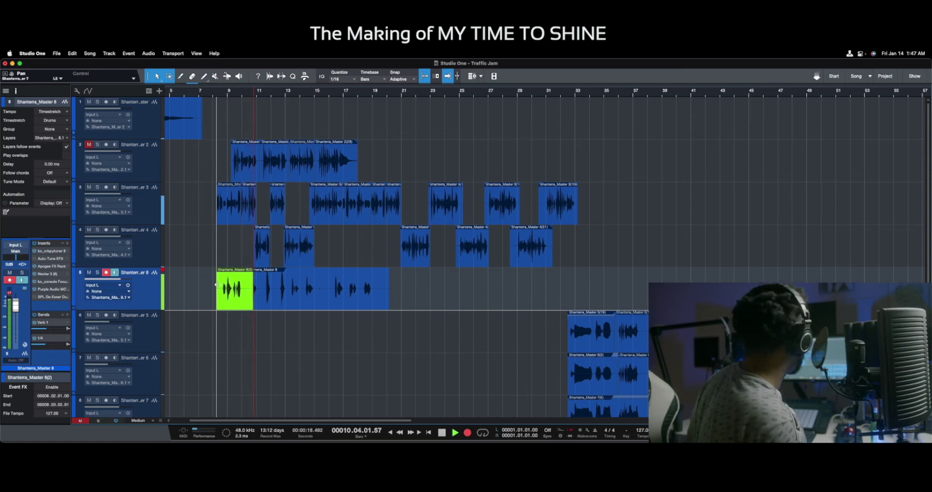
{"action": "key", "text": "space"}
{"action": "key", "text": "space"}
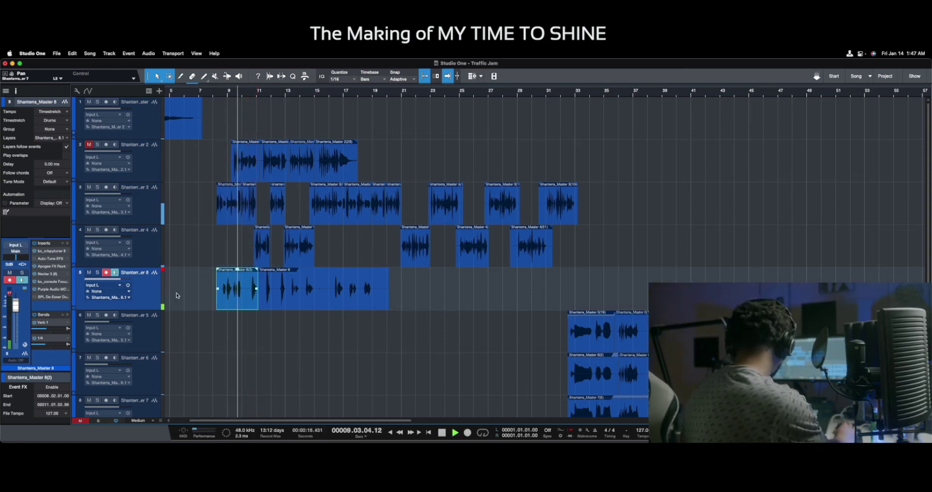
Audition the eighth vocal track up to about bar 19 and record two takes of the next phrase from 19.02.01 to about bar 22
{"action": "key", "text": "space"}
{"action": "key", "text": "space"}
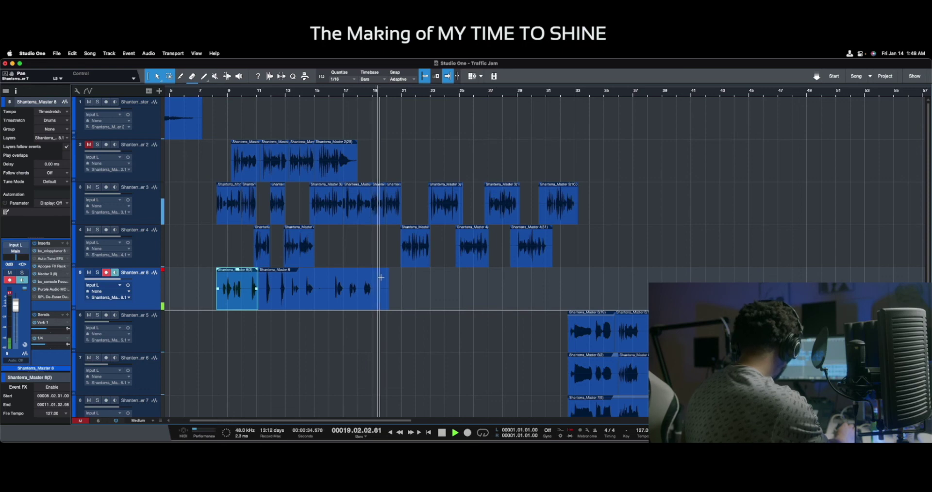
{"action": "key", "text": "space"}
{"action": "left_click", "coordinate": [377, 281]}
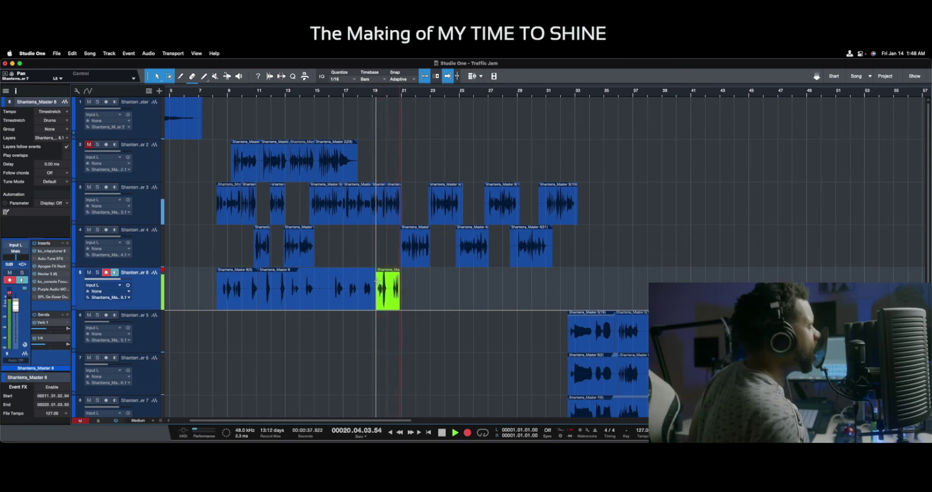
{"action": "key", "text": "space"}
{"action": "key", "text": "KP_Multiply"}
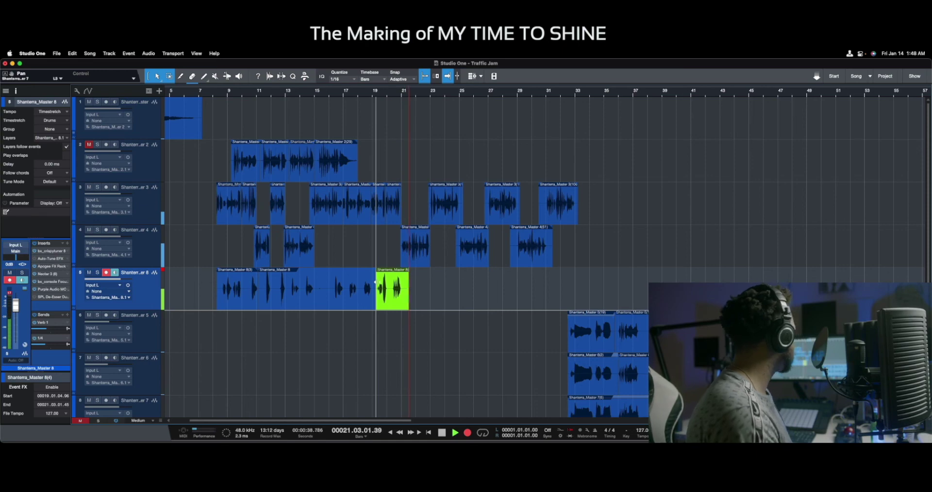
{"action": "key", "text": "space"}
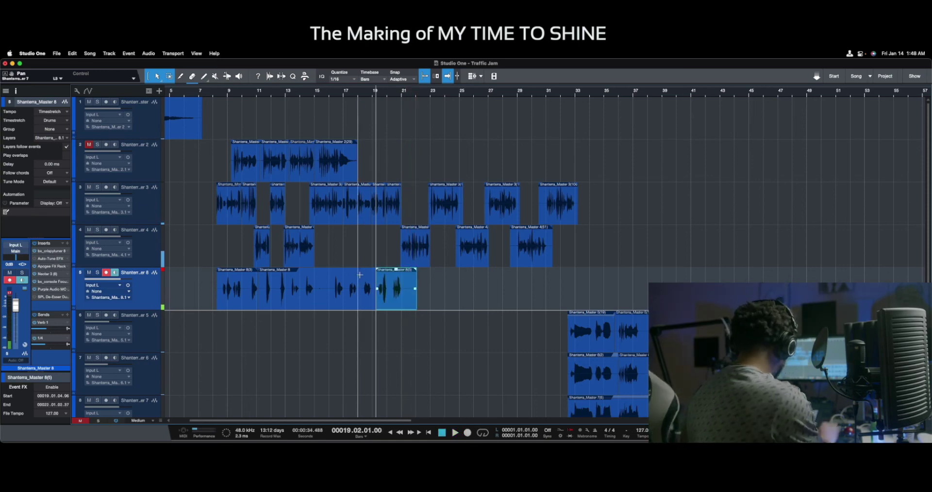
Record the following phrases on the eighth vocal track from about bar 21 to about bar 29 and play them back
{"action": "key", "text": "space"}
{"action": "left_click", "coordinate": [403, 285]}
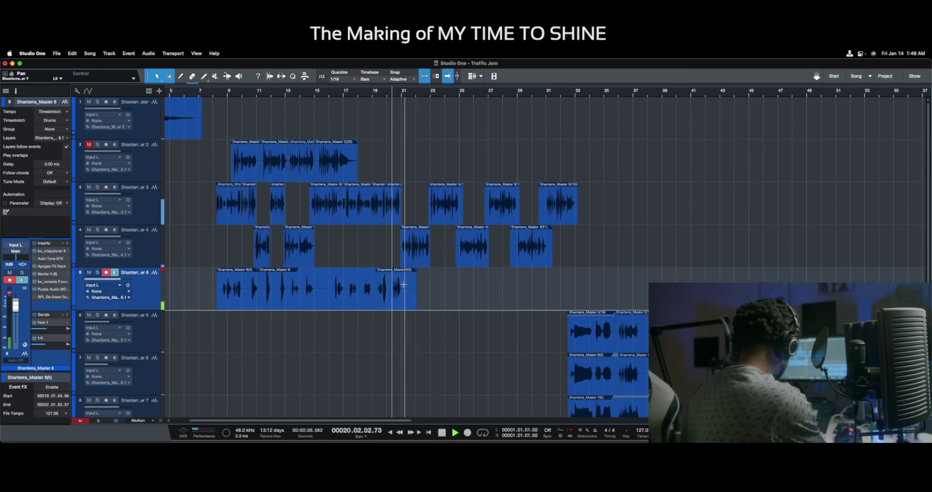
{"action": "key", "text": "KP_Multiply"}
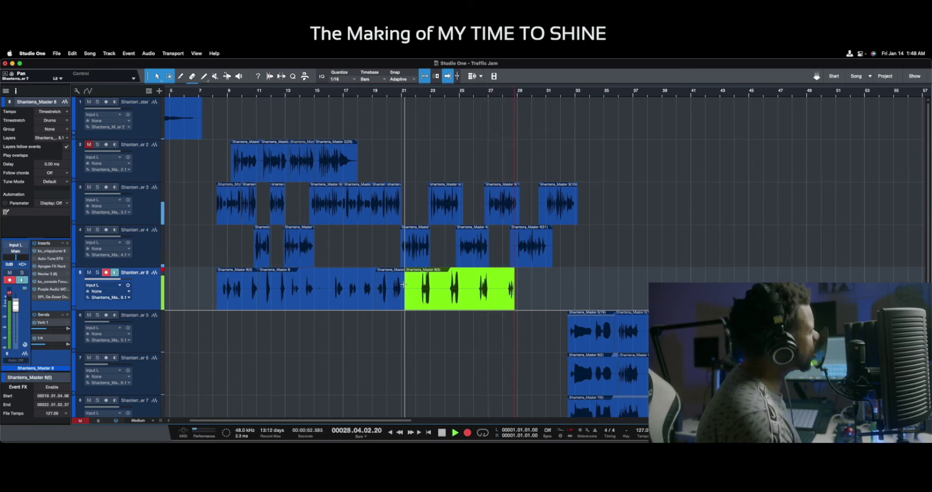
{"action": "key", "text": "space"}
{"action": "key", "text": "KP_Multiply"}
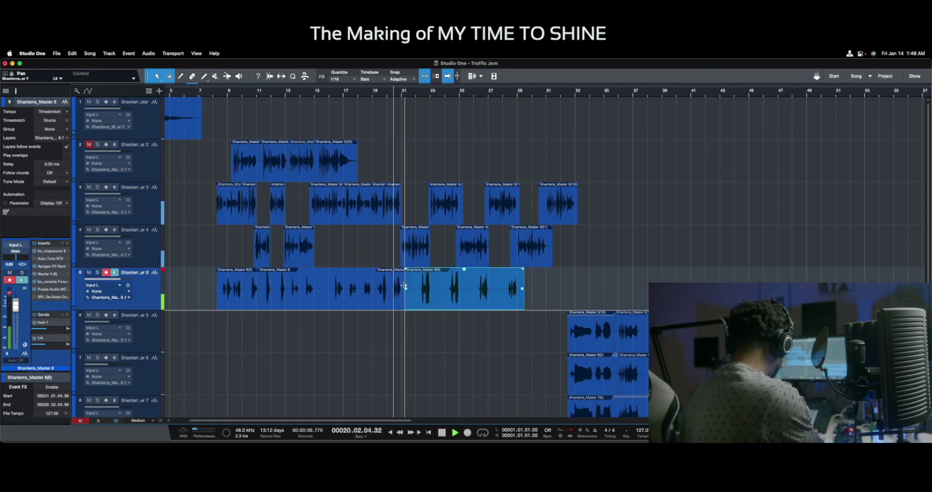
{"action": "key", "text": "space"}
{"action": "key", "text": "space"}
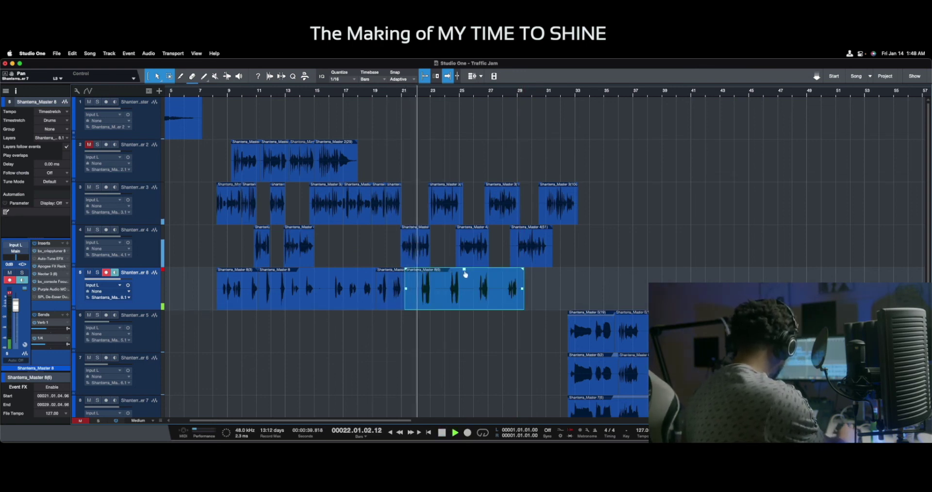
Lower the newest clip's volume slightly on the eighth vocal track and record the next phrases from bar 25 to about bar 32
{"action": "left_click_drag", "start_coordinate": [463, 271], "coordinate": [464, 276]}
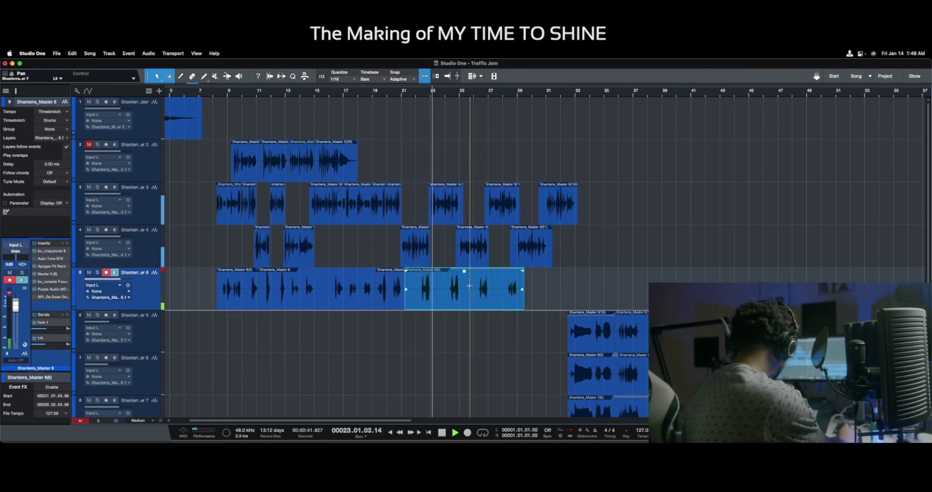
{"action": "left_click", "coordinate": [470, 286]}
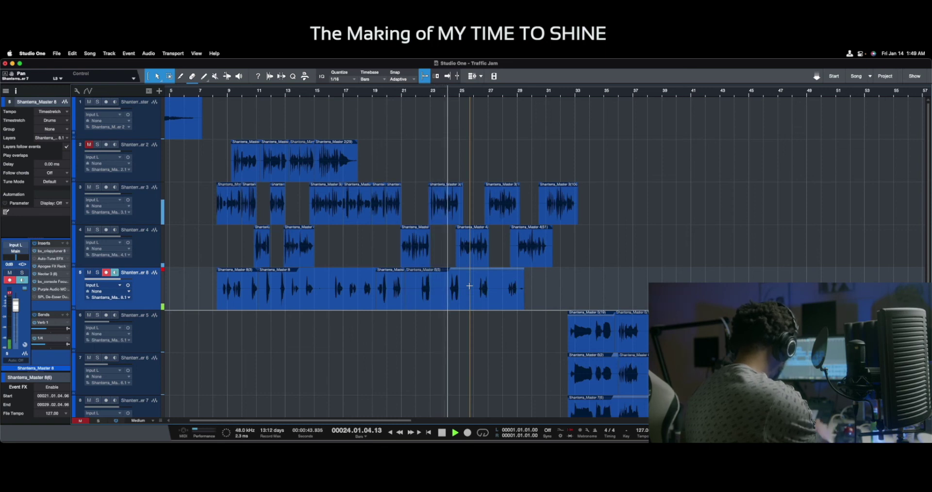
{"action": "key", "text": "KP_Multiply"}
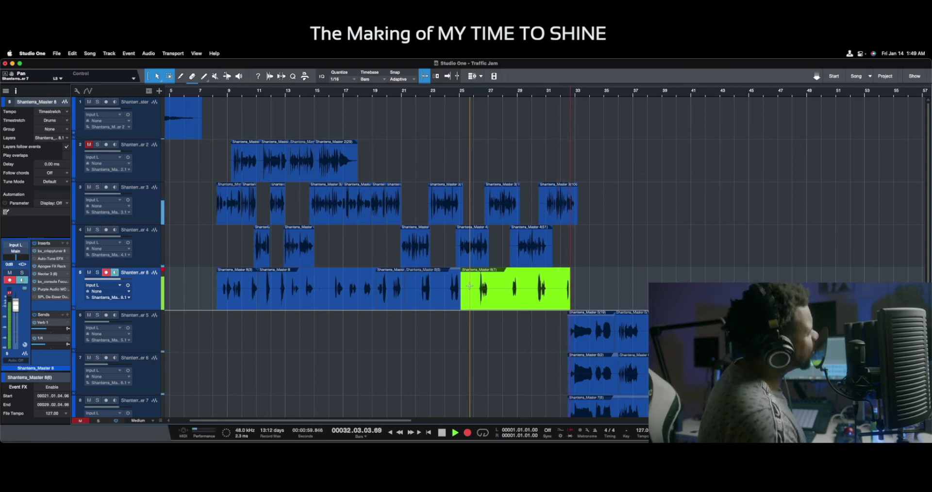
{"action": "key", "text": "space"}
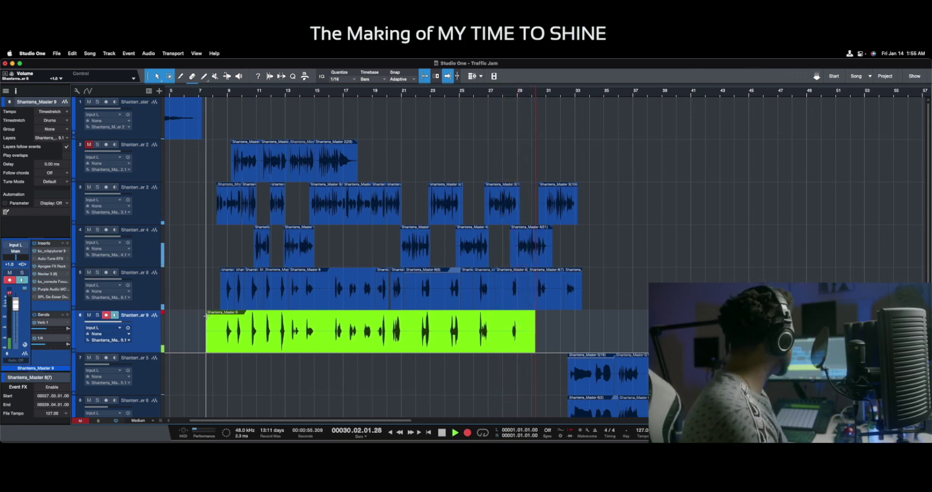
End the long take on the ninth vocal track at about bar 31 and re-record its ending from 30.02.01 to about bar 31
{"action": "key", "text": "space"}
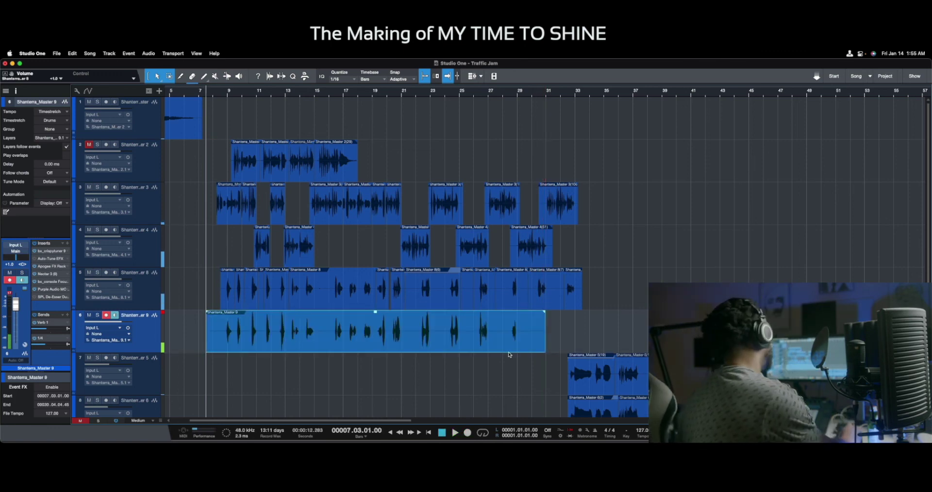
{"action": "left_click_drag", "start_coordinate": [533, 327], "coordinate": [536, 327]}
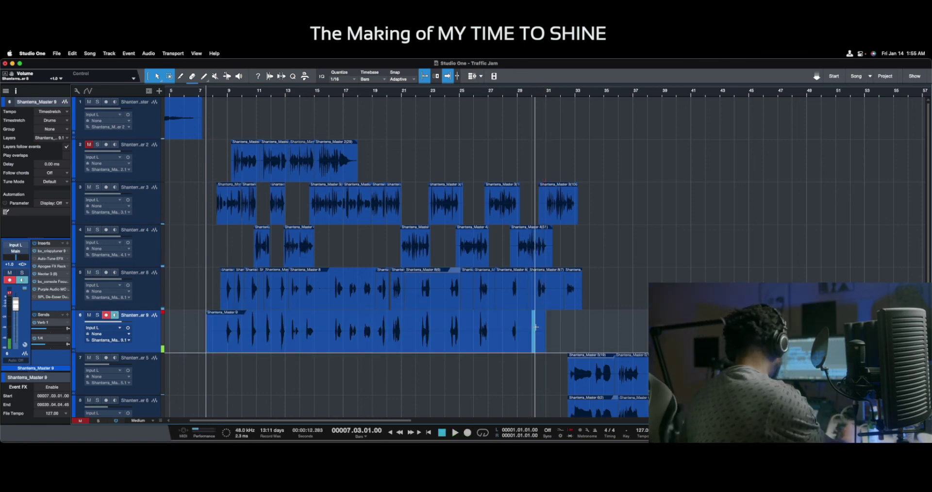
{"action": "key", "text": "ctrl+space"}
{"action": "key", "text": "KP_Multiply"}
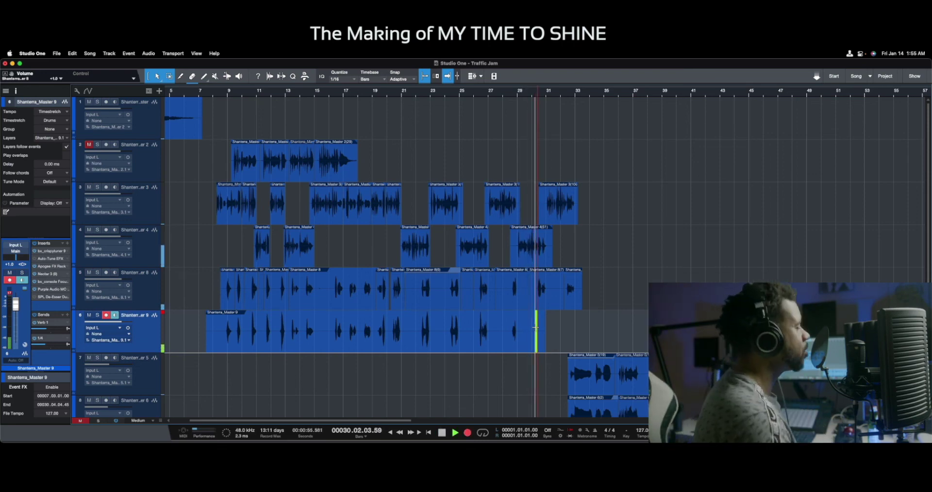
{"action": "key", "text": "space"}
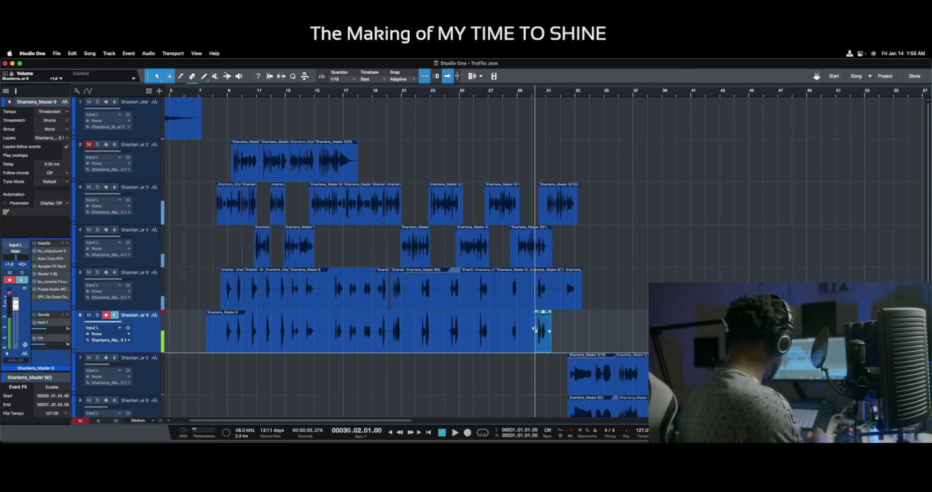
Record another take of the ninth vocal track's phrase from 30.02.01 to about bar 31 and restart the transport just before it
{"action": "key", "text": "space"}
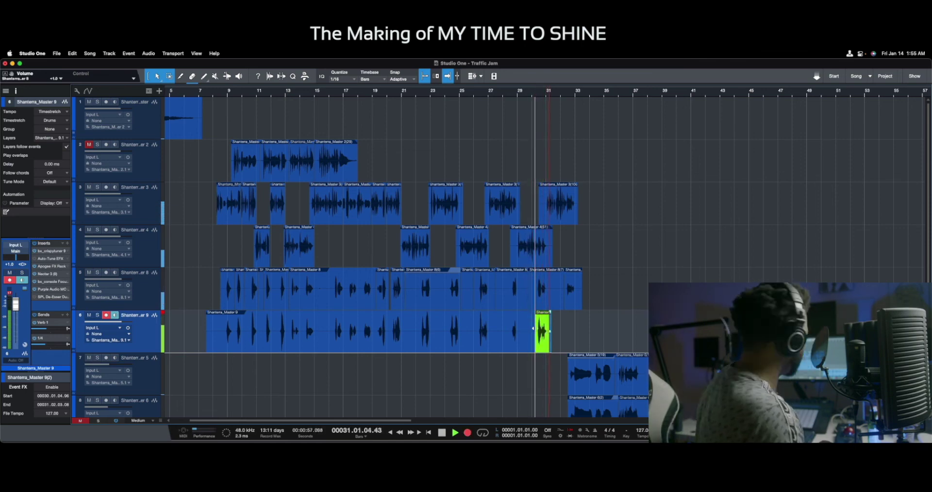
{"action": "key", "text": "space"}
{"action": "key", "text": "space"}
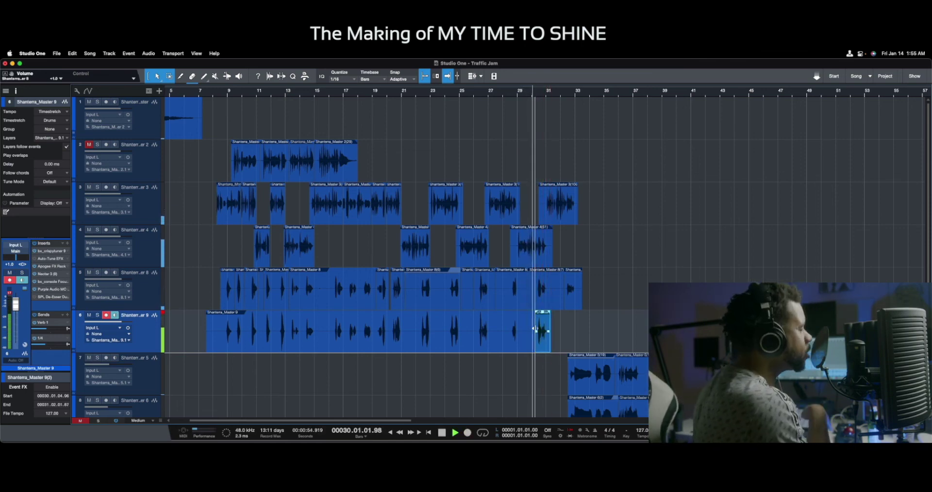